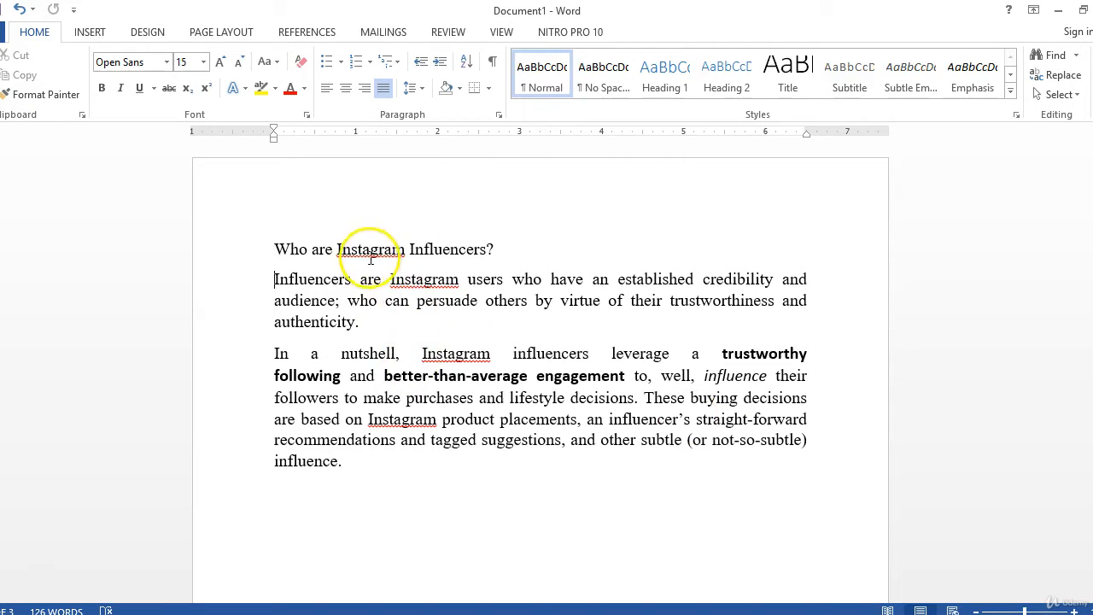
Step: Read the "Who are Instagram Influencers?" section, highlighting the passages on leveraging a following and on buying decisions, plus "Instagram Influencers?" in the heading
left_click_drag(378, 280, 717, 376)
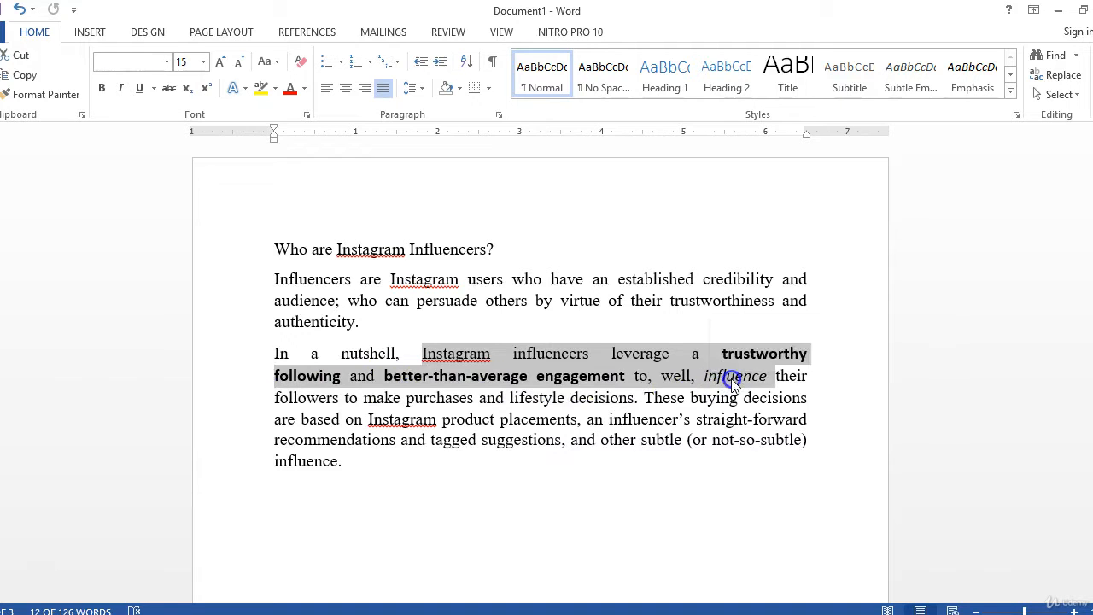
left_click(727, 376)
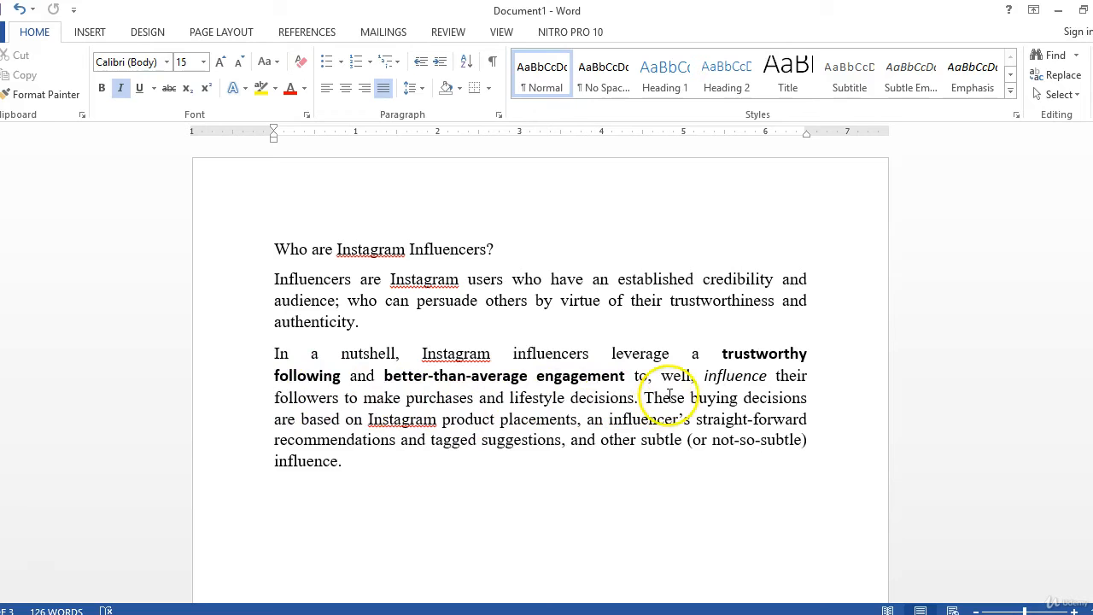
left_click_drag(677, 398, 542, 473)
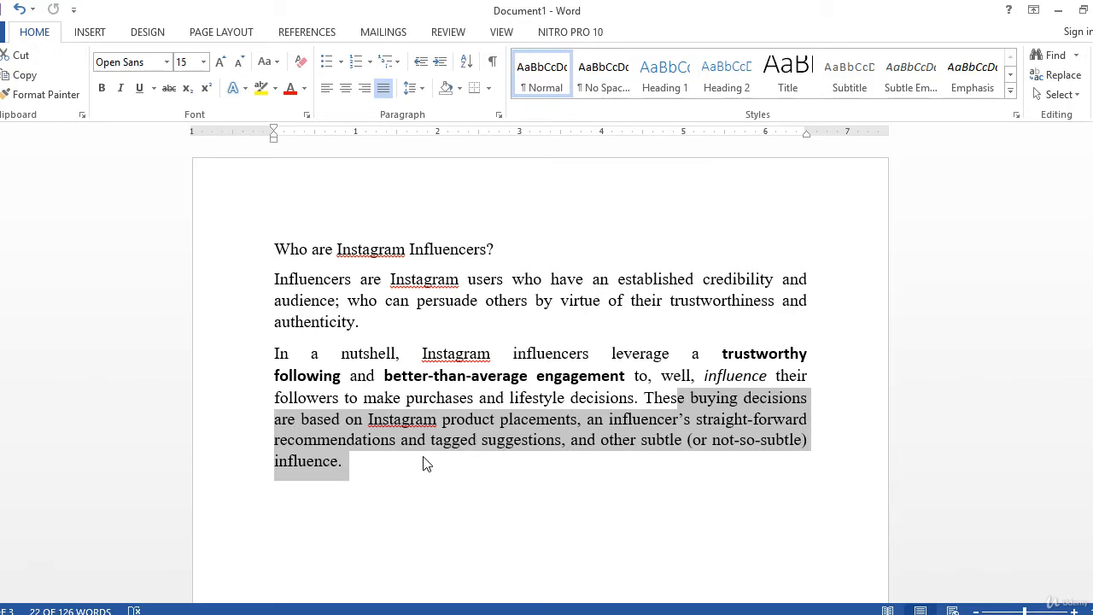
left_click_drag(337, 249, 501, 250)
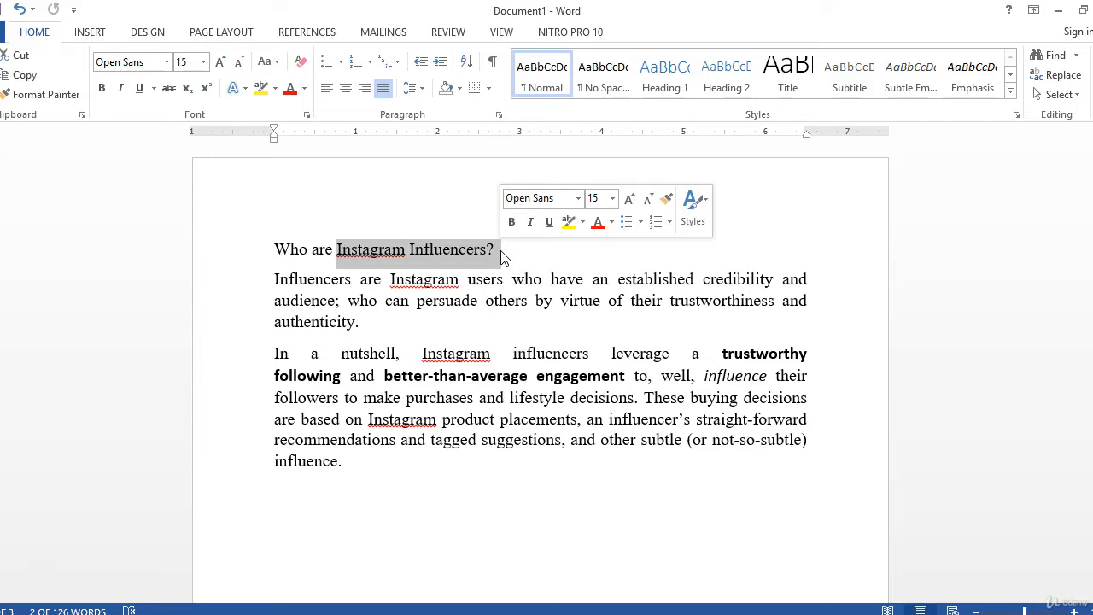
Step: Review the Pros list, highlighting its heading, "Impacts Buying Decision" and "in Minds of Consumers"
scroll(538, 338, "down", 10)
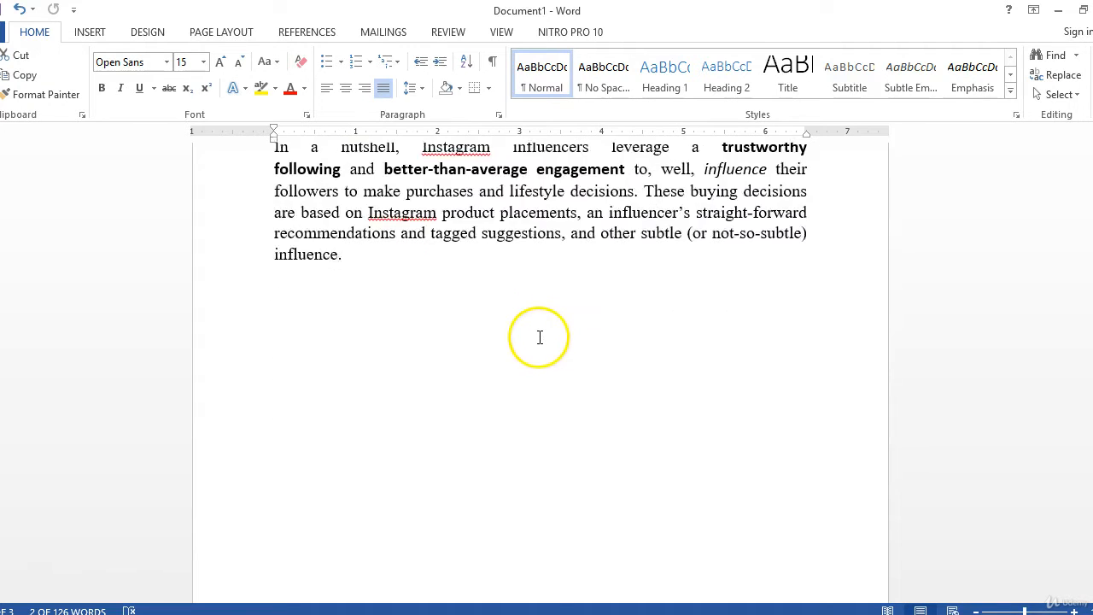
scroll(535, 338, "down", 5)
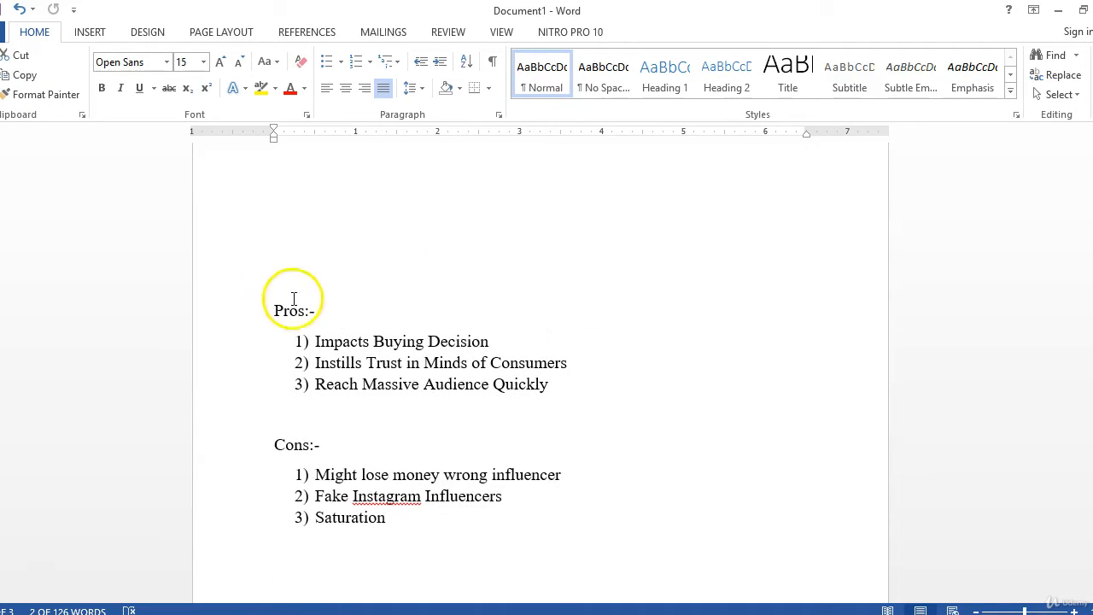
left_click_drag(286, 311, 365, 315)
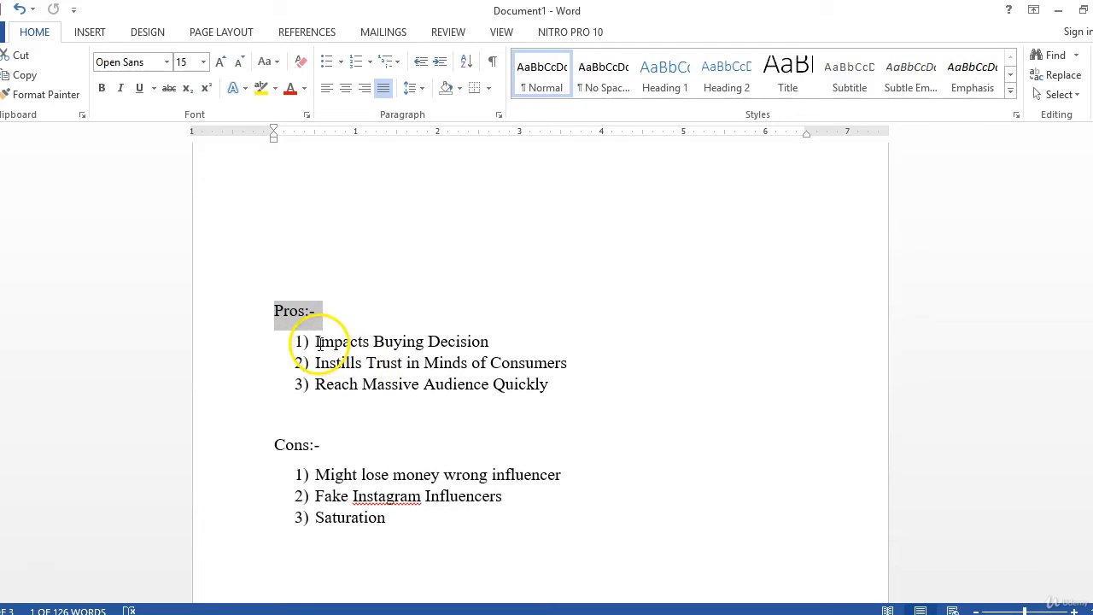
left_click_drag(315, 342, 491, 344)
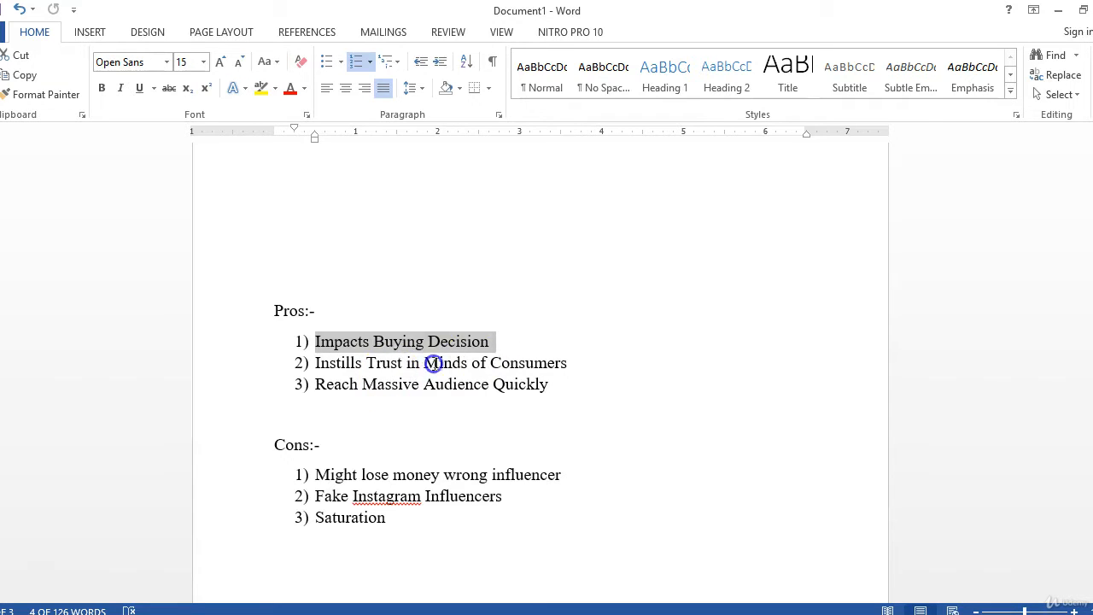
left_click_drag(410, 363, 569, 366)
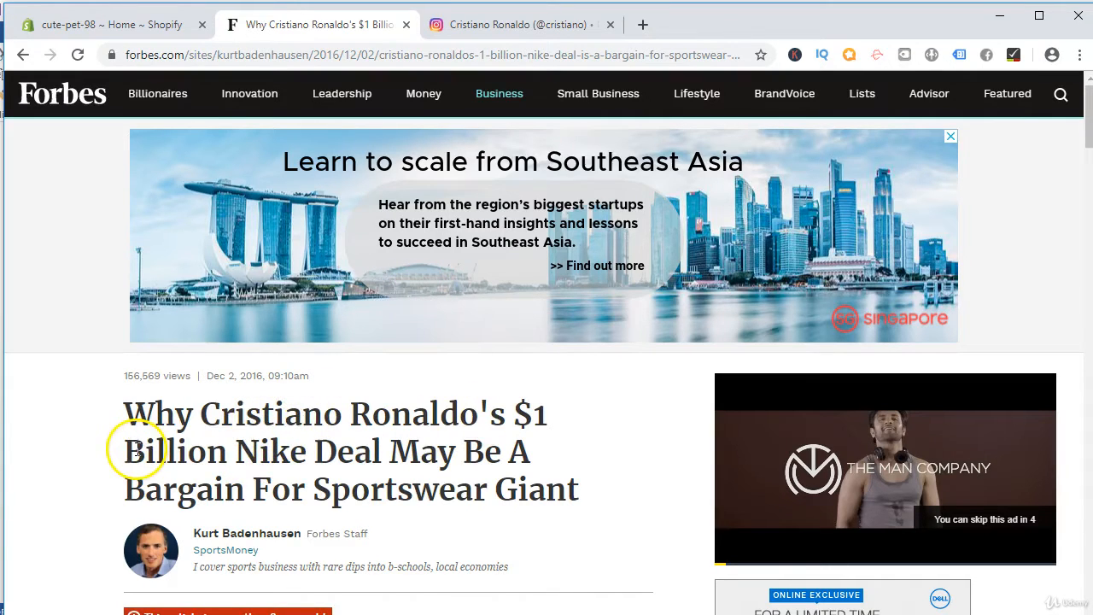
Step: In Chrome, read the Forbes article on Cristiano Ronaldo's Nike deal, highlighting "Billion Nike Deal" and the quote about top influencers
left_click_drag(136, 451, 391, 457)
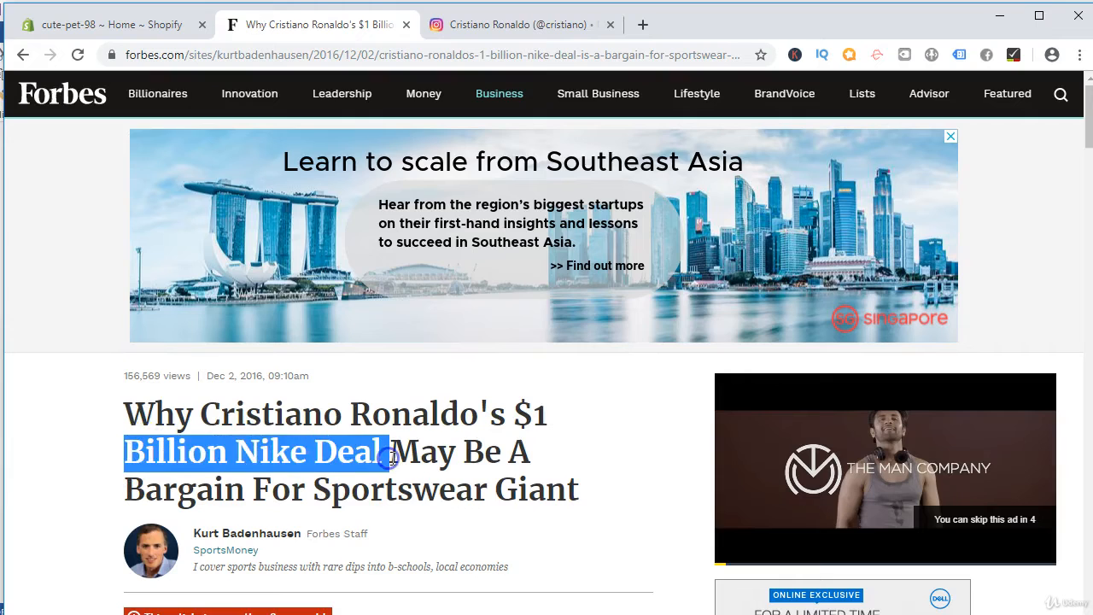
scroll(391, 458, "down", 15)
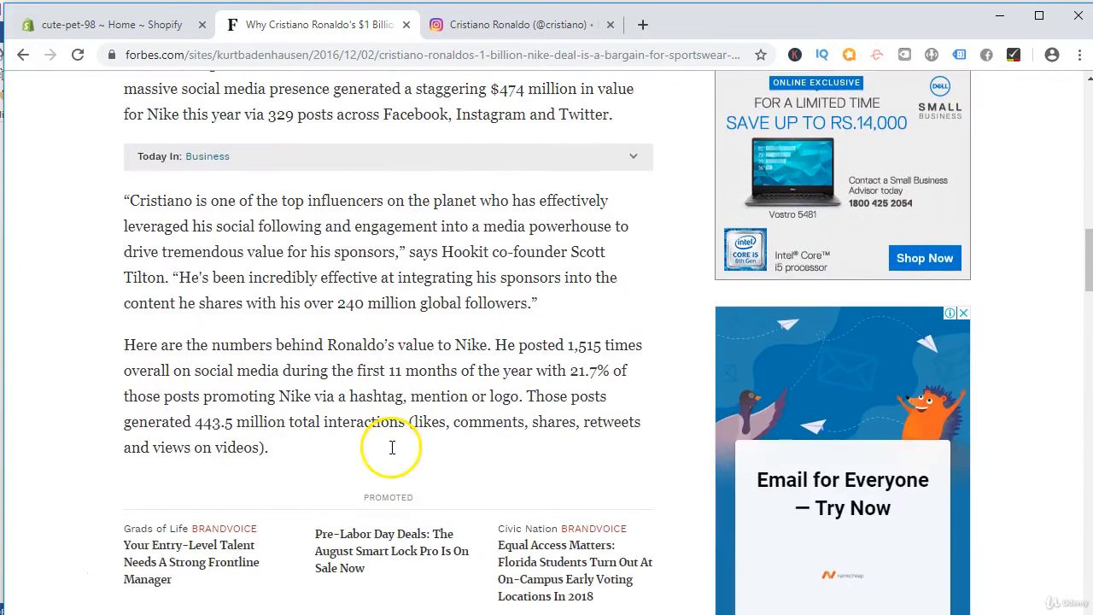
left_click(249, 299)
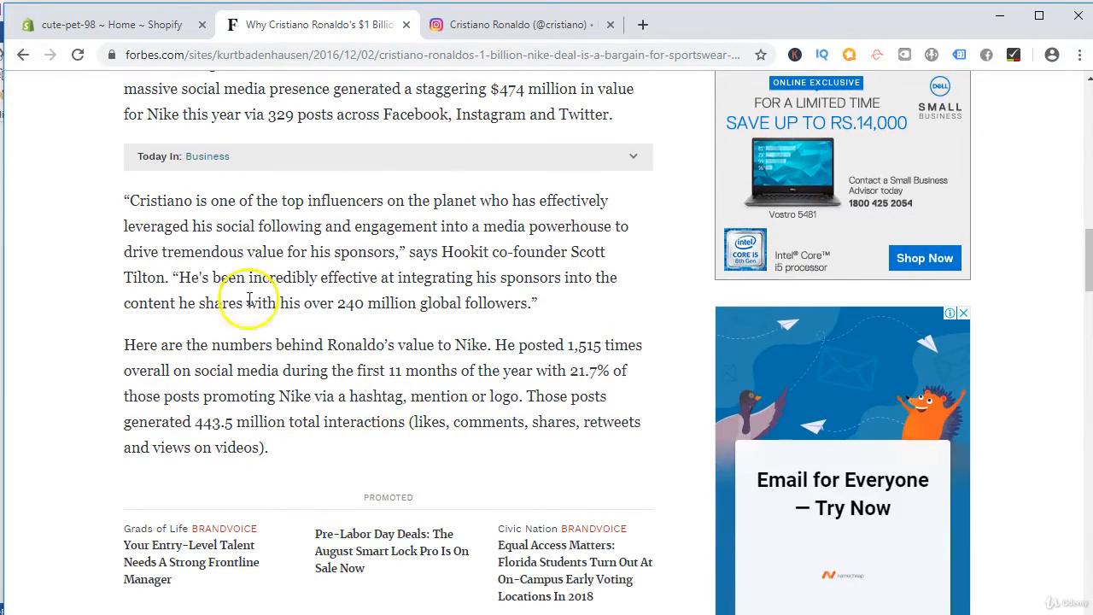
left_click_drag(145, 203, 175, 305)
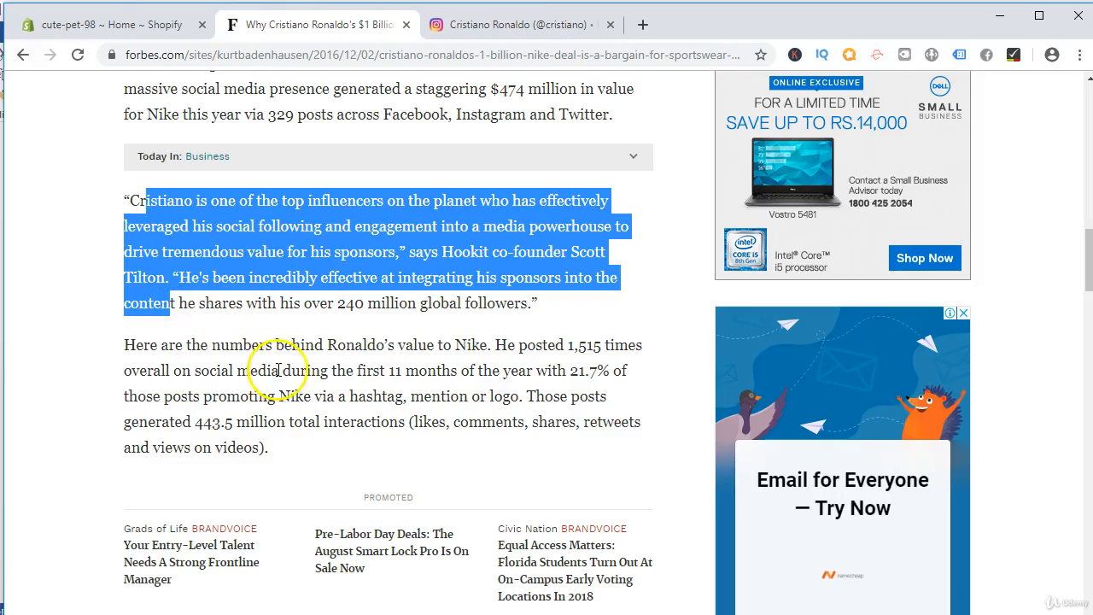
Step: Switch to Cristiano Ronaldo's Instagram profile and check the follower count in its header
left_click(490, 28)
scroll(523, 192, "up", 4)
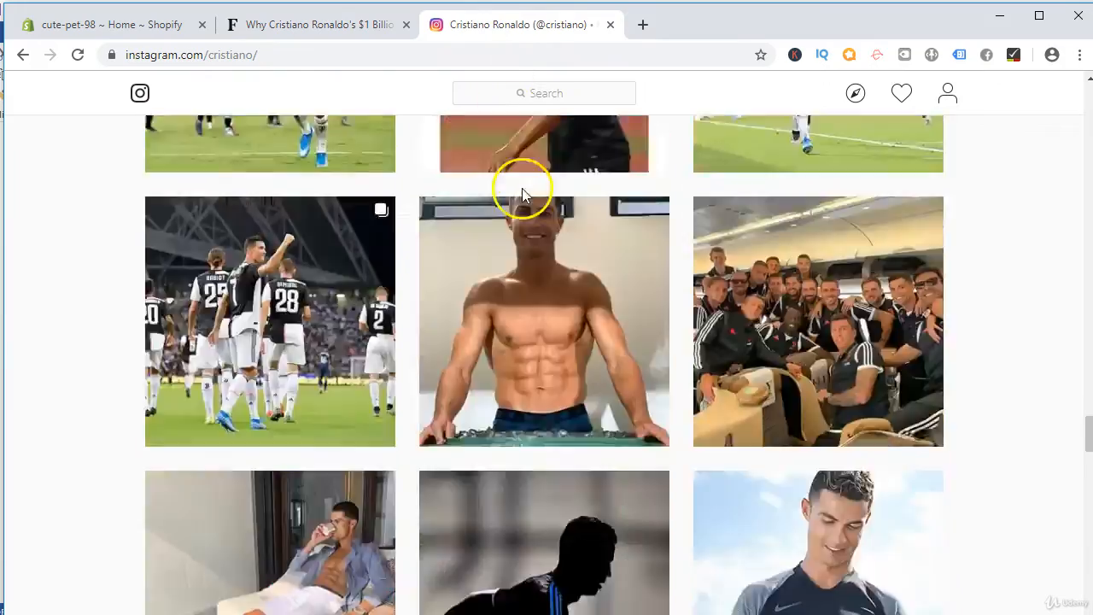
scroll(522, 192, "up", 15)
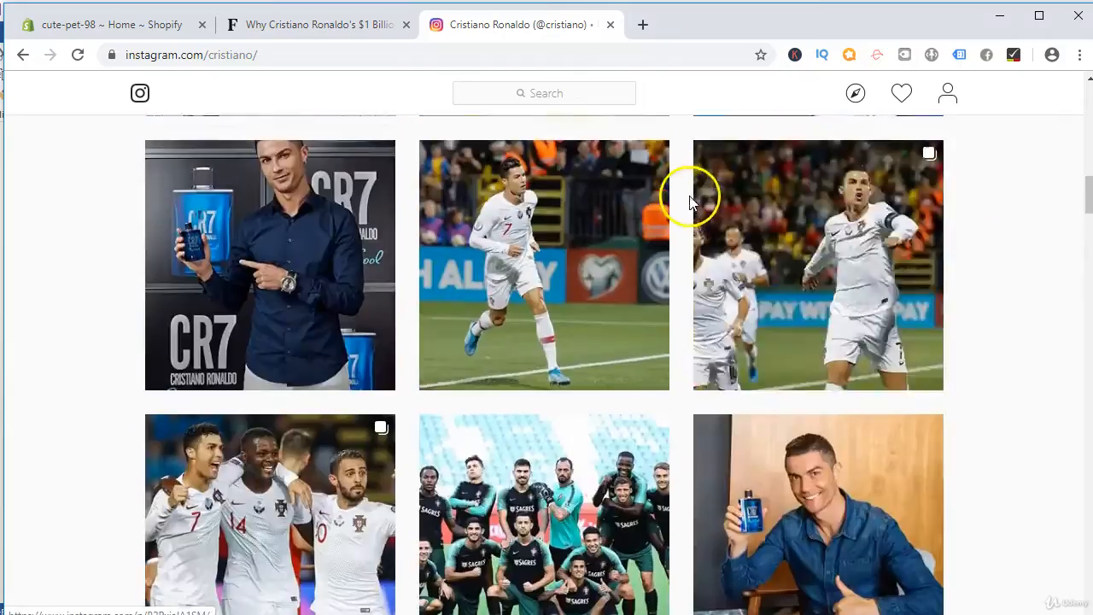
scroll(690, 203, "up", 5)
left_click(527, 250)
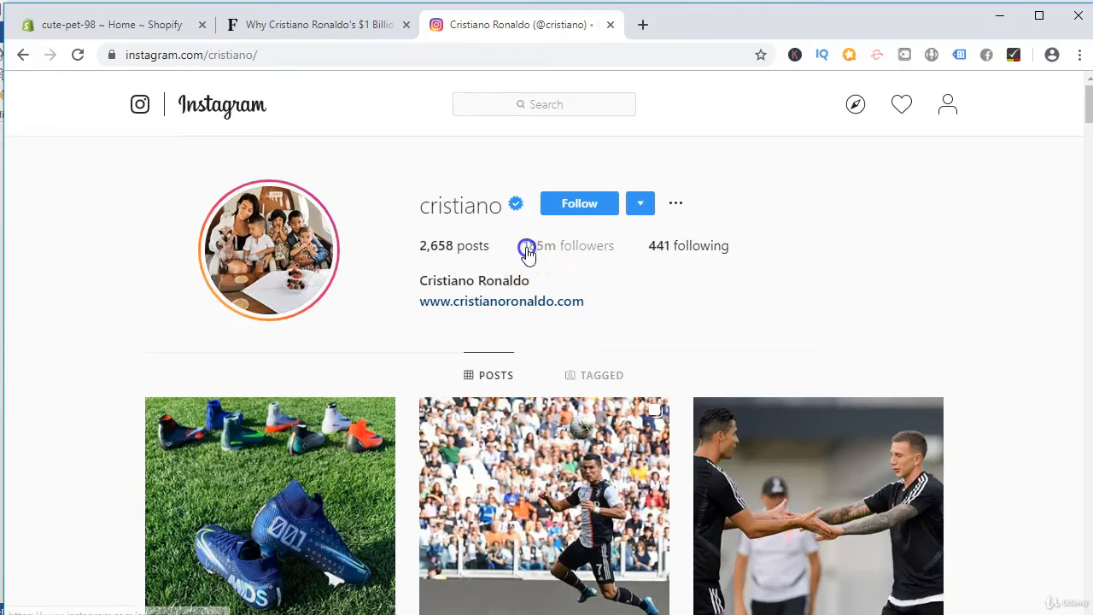
scroll(541, 310, "down", 5)
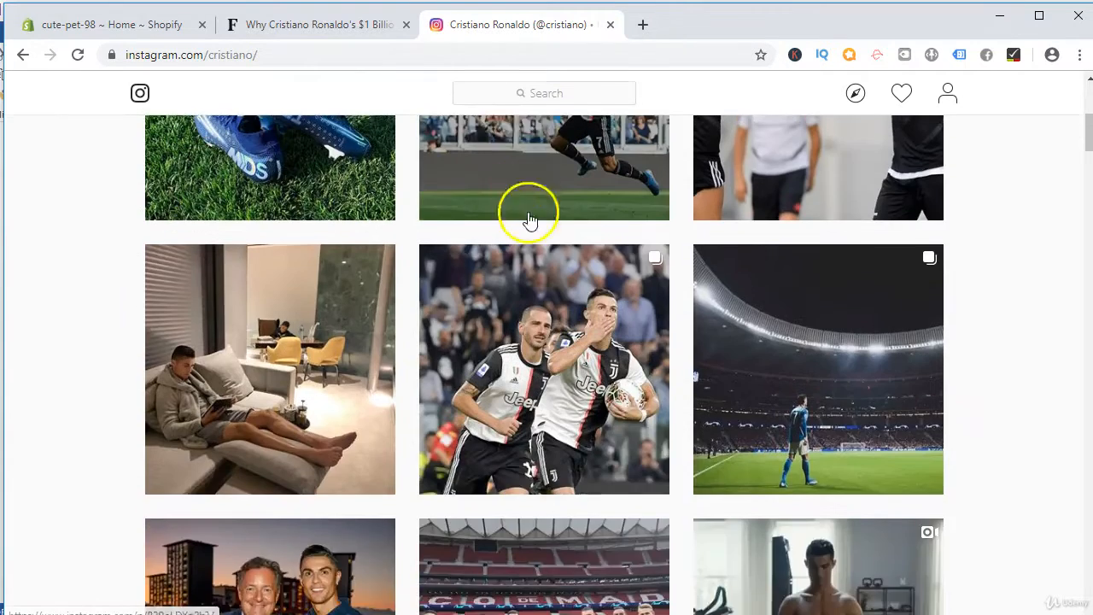
scroll(527, 220, "up", 2)
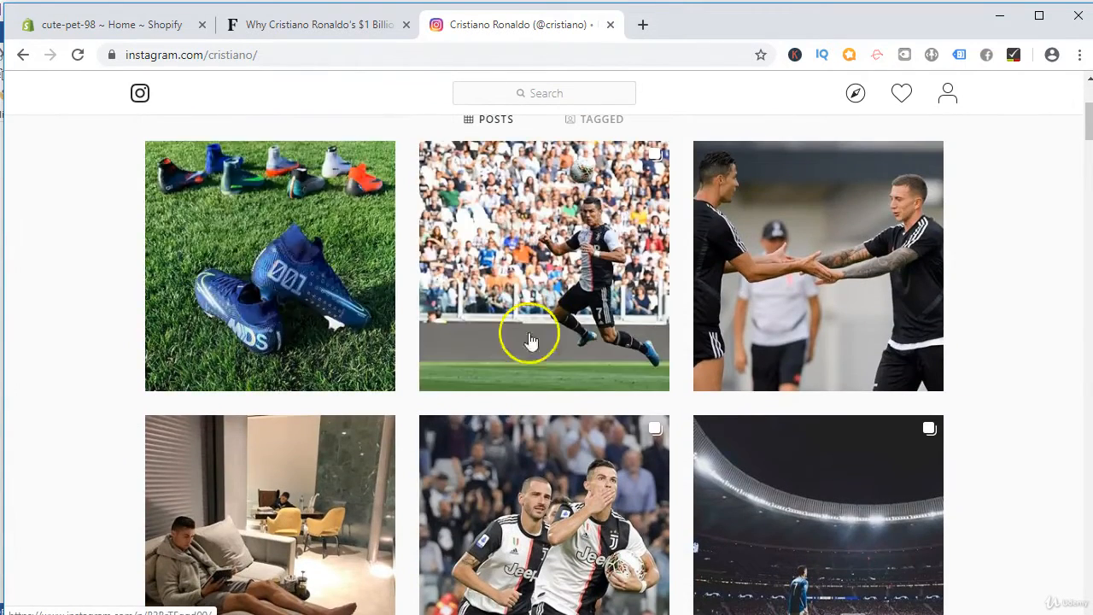
scroll(768, 316, "down", 3)
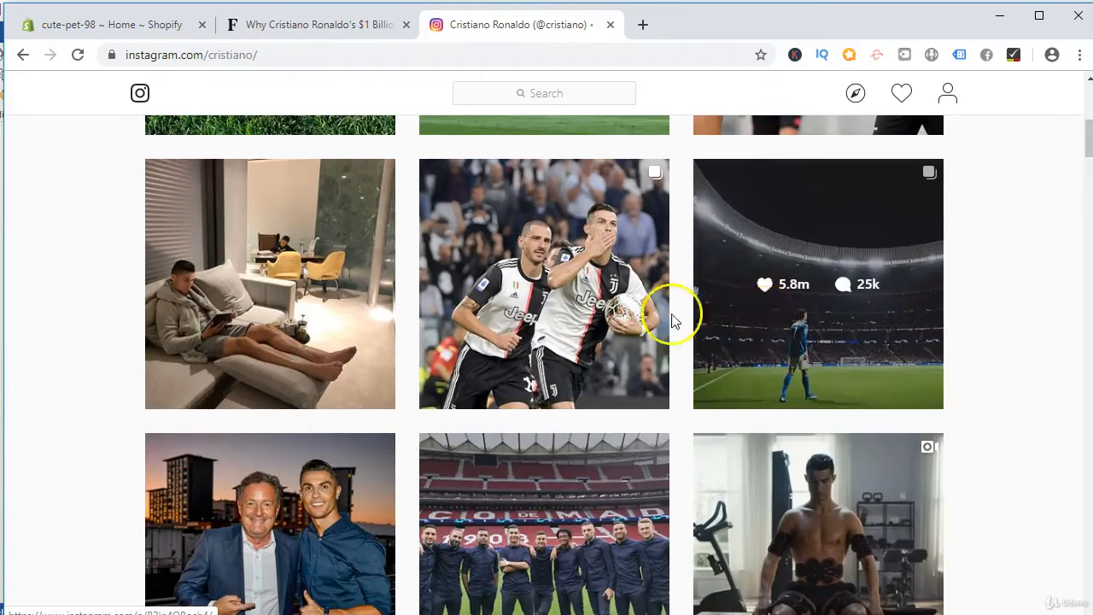
scroll(763, 327, "down", 4)
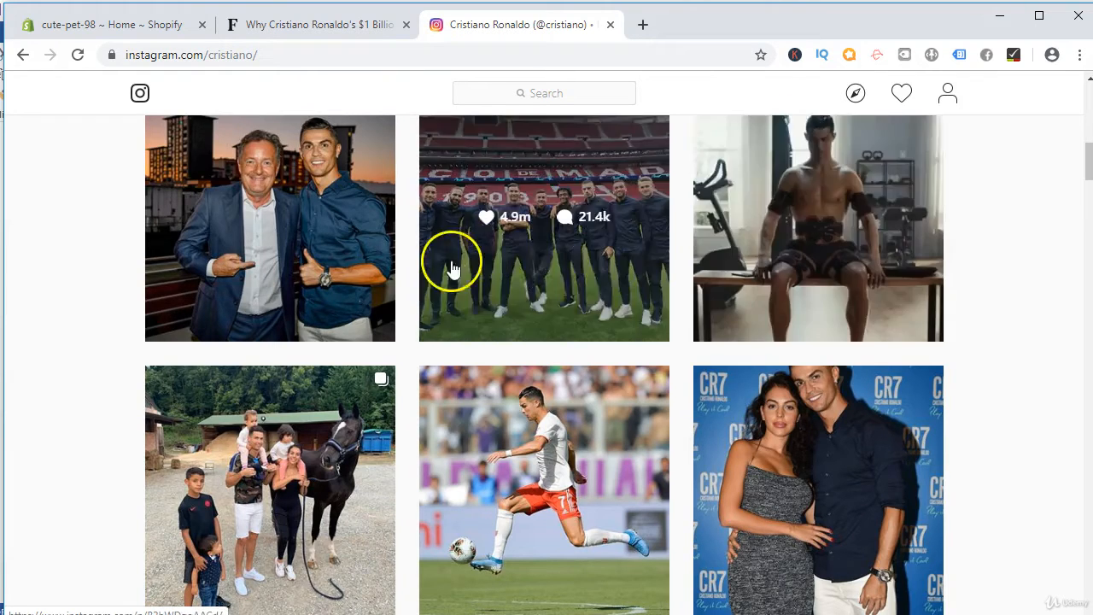
scroll(461, 273, "down", 8)
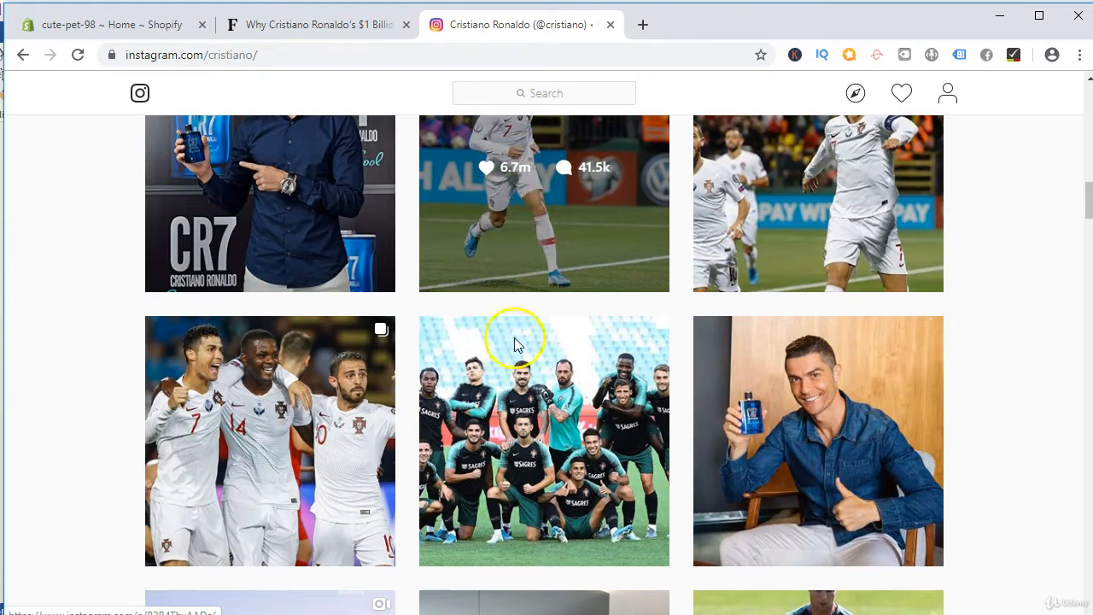
scroll(530, 401, "down", 3)
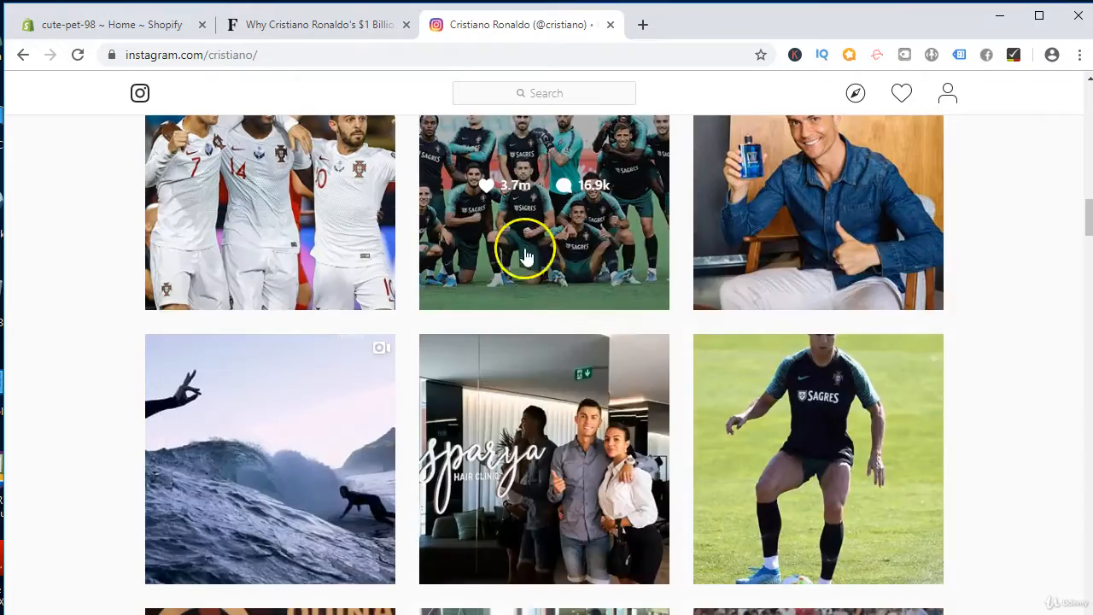
scroll(739, 268, "up", 3)
scroll(752, 385, "up", 5)
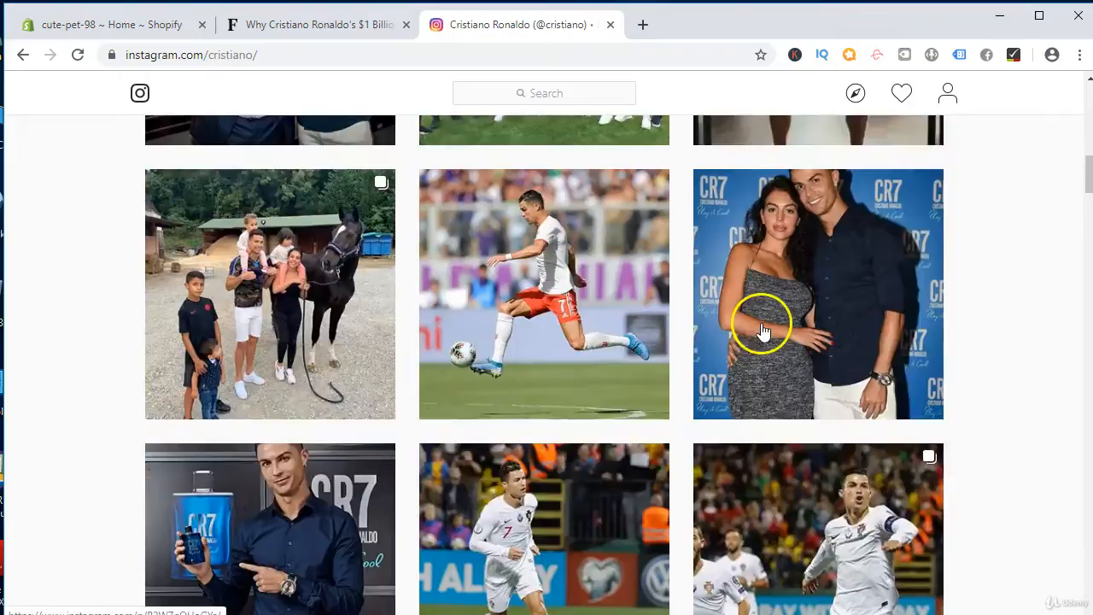
scroll(763, 331, "up", 2)
scroll(785, 224, "down", 7)
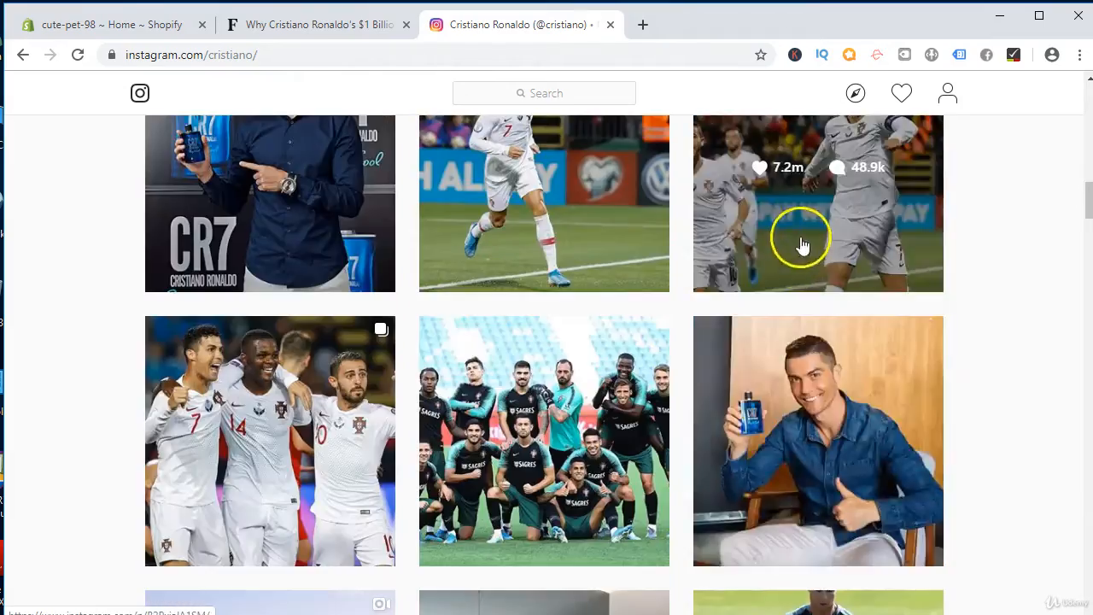
scroll(803, 246, "down", 10)
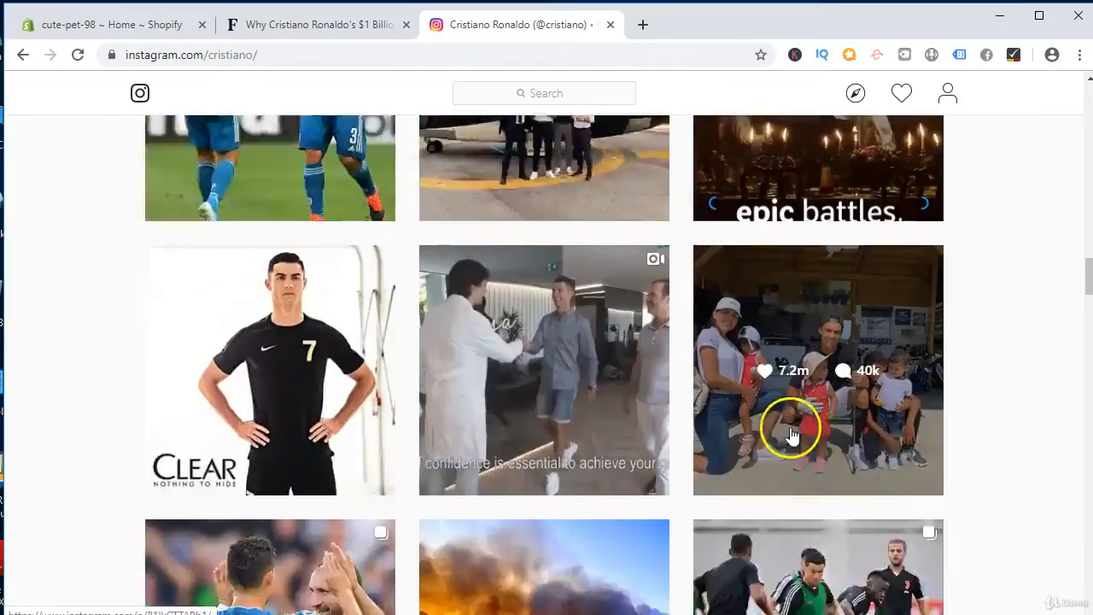
scroll(791, 436, "down", 10)
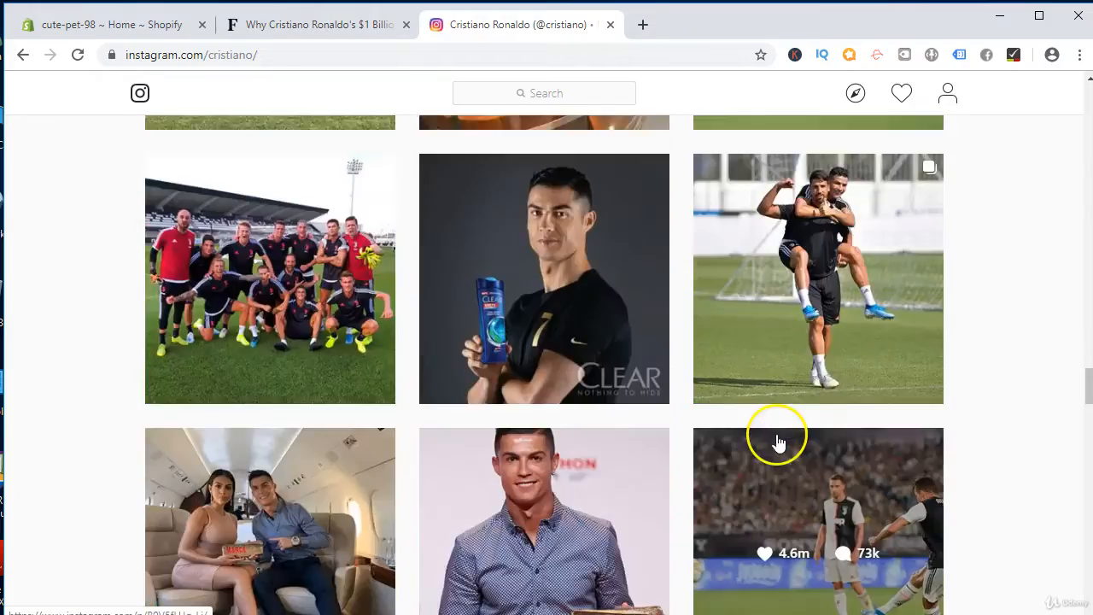
scroll(778, 443, "down", 7)
scroll(776, 442, "up", 6)
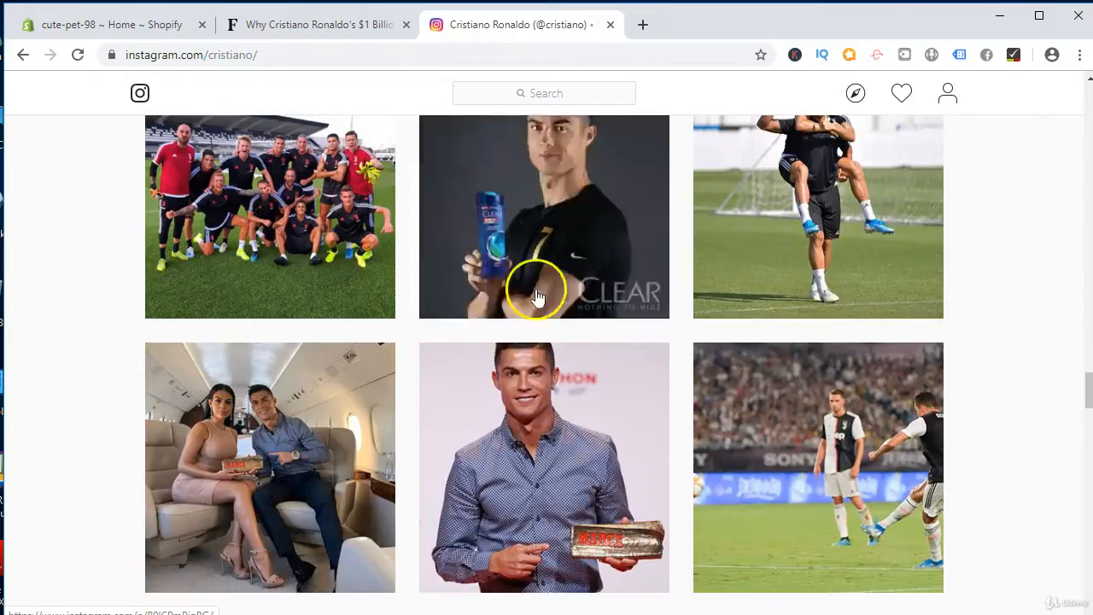
scroll(658, 305, "down", 10)
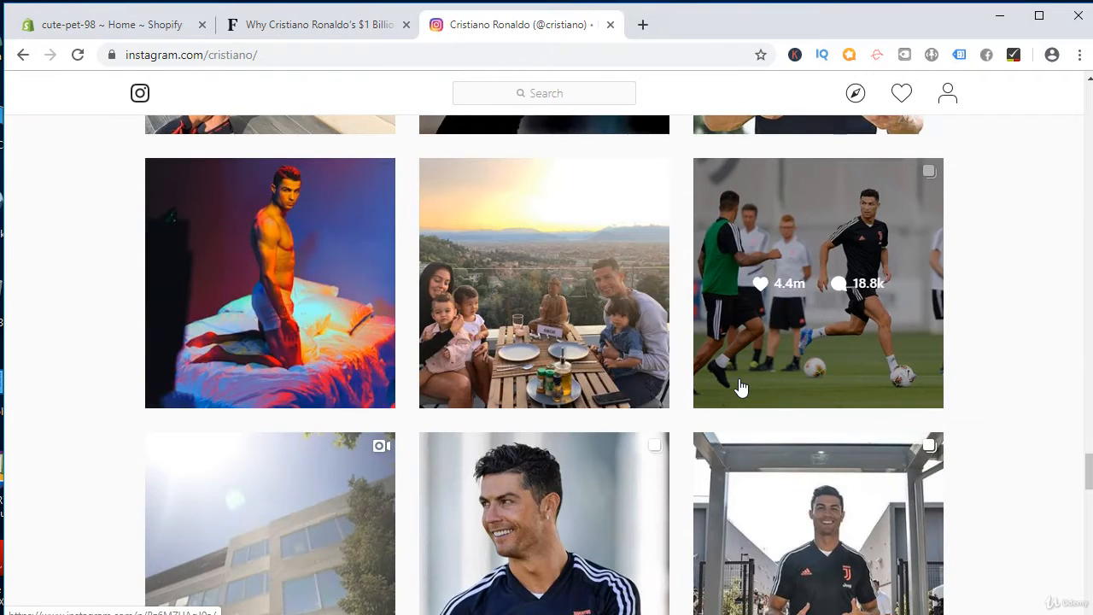
scroll(825, 385, "down", 5)
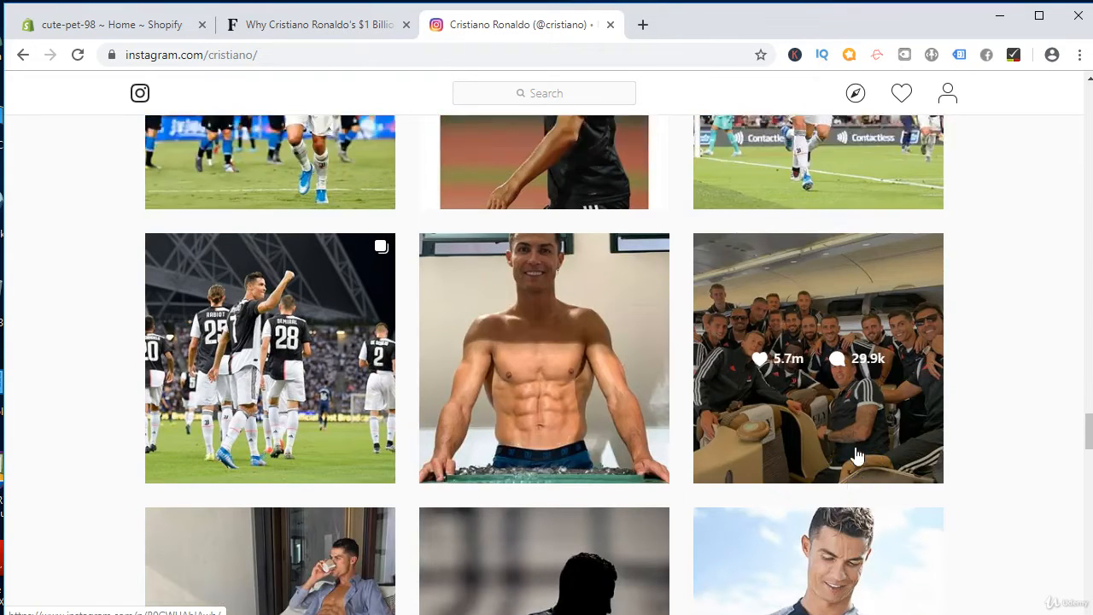
scroll(858, 456, "up", 10)
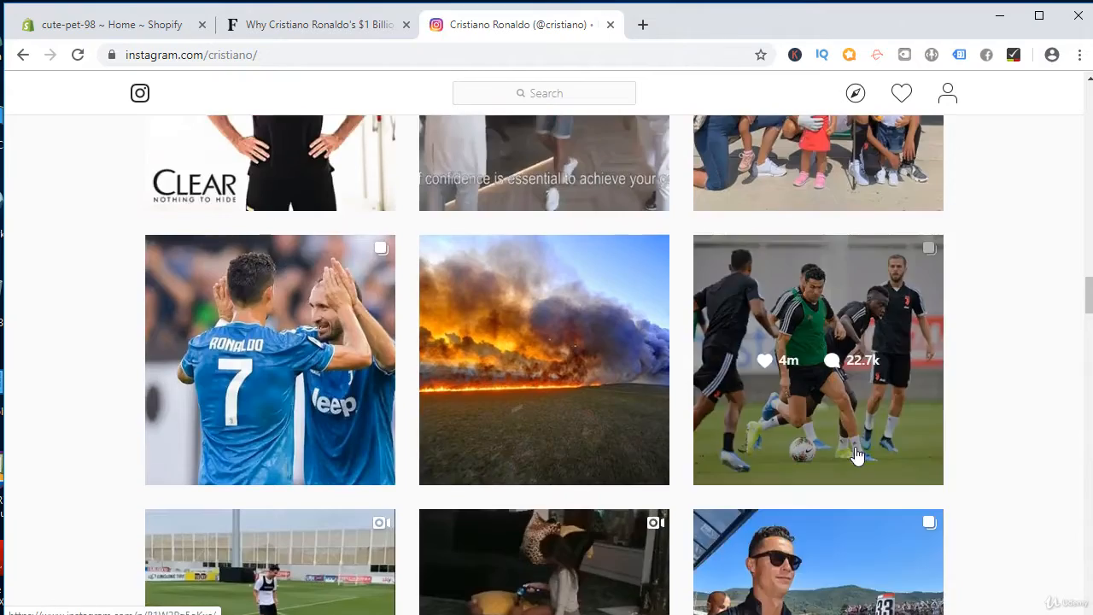
scroll(858, 456, "up", 10)
scroll(857, 456, "up", 10)
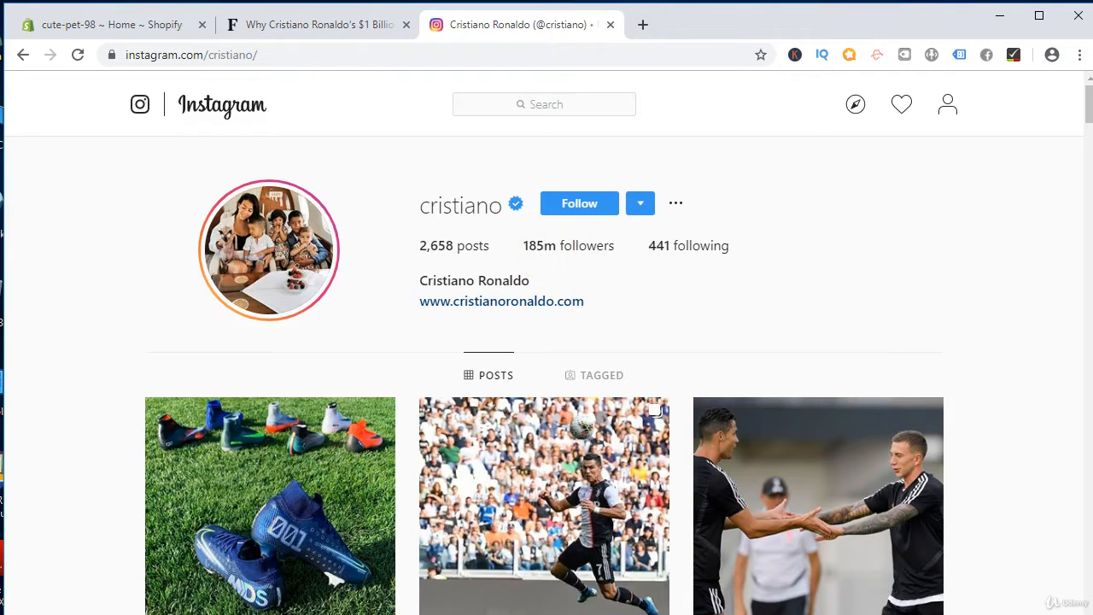
Step: Switch back to the Word document and review the Cons list, highlighting "Might lose money wrong influencer" and "Fake Instagram Influencers"
left_click(561, 613)
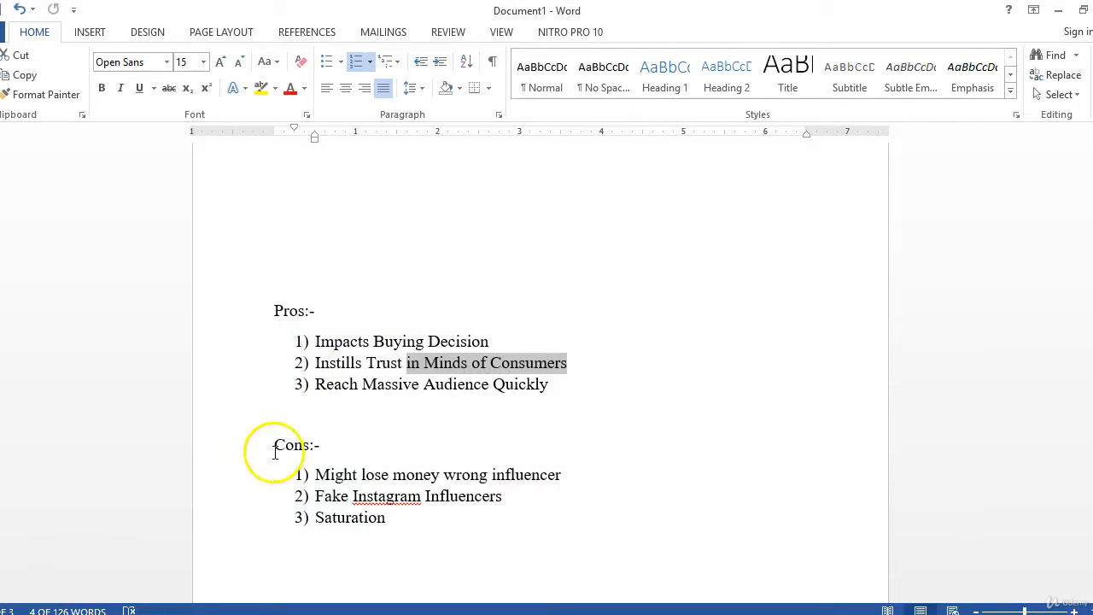
left_click_drag(272, 446, 321, 444)
left_click_drag(342, 480, 564, 483)
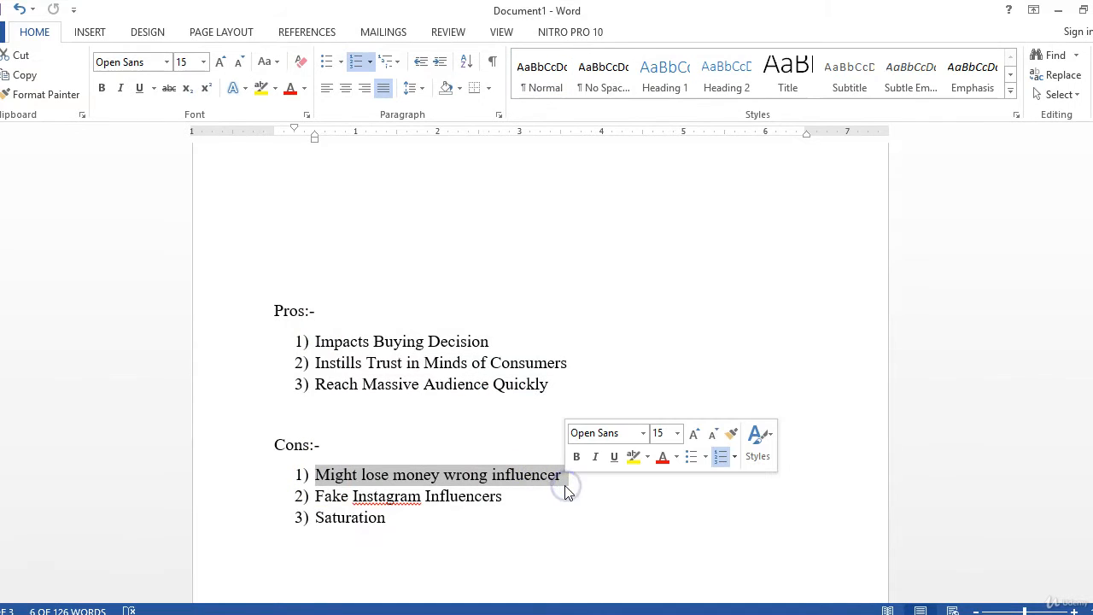
left_click(468, 484)
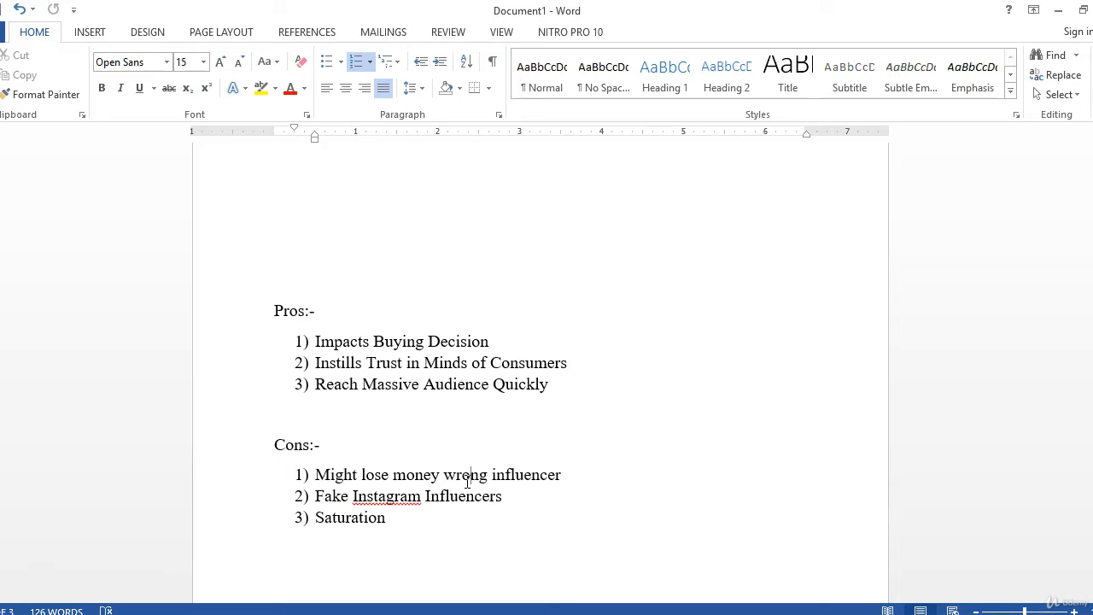
left_click_drag(315, 497, 488, 500)
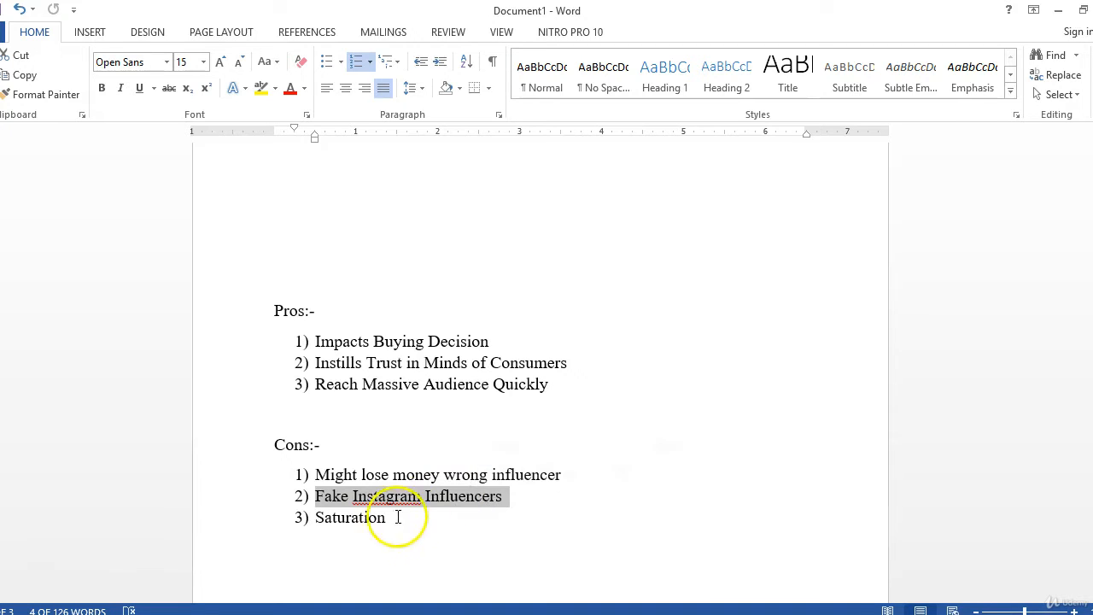
Step: Review the Cons entry "Saturation" and compare the complete Pros and Cons lists by highlighting each in turn
left_click_drag(389, 519, 306, 518)
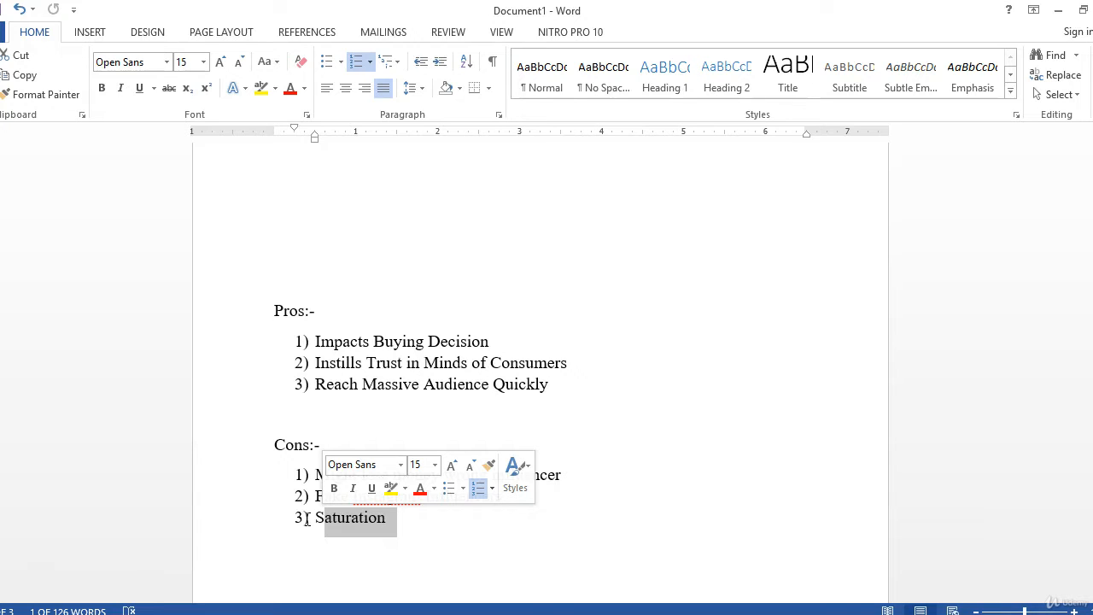
left_click(273, 437)
left_click_drag(273, 438, 391, 477)
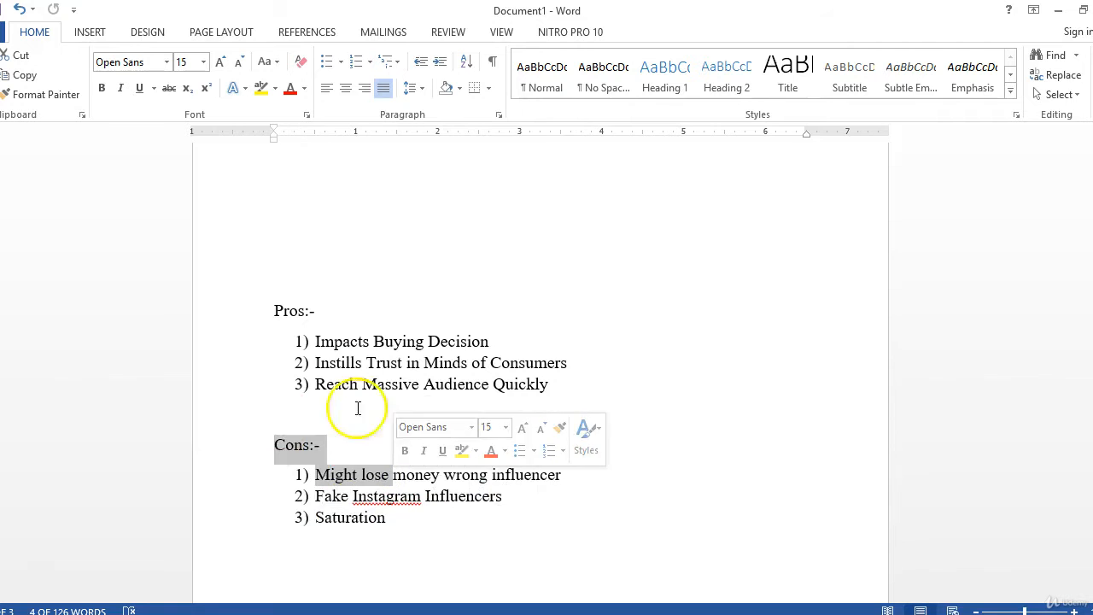
left_click_drag(272, 308, 556, 400)
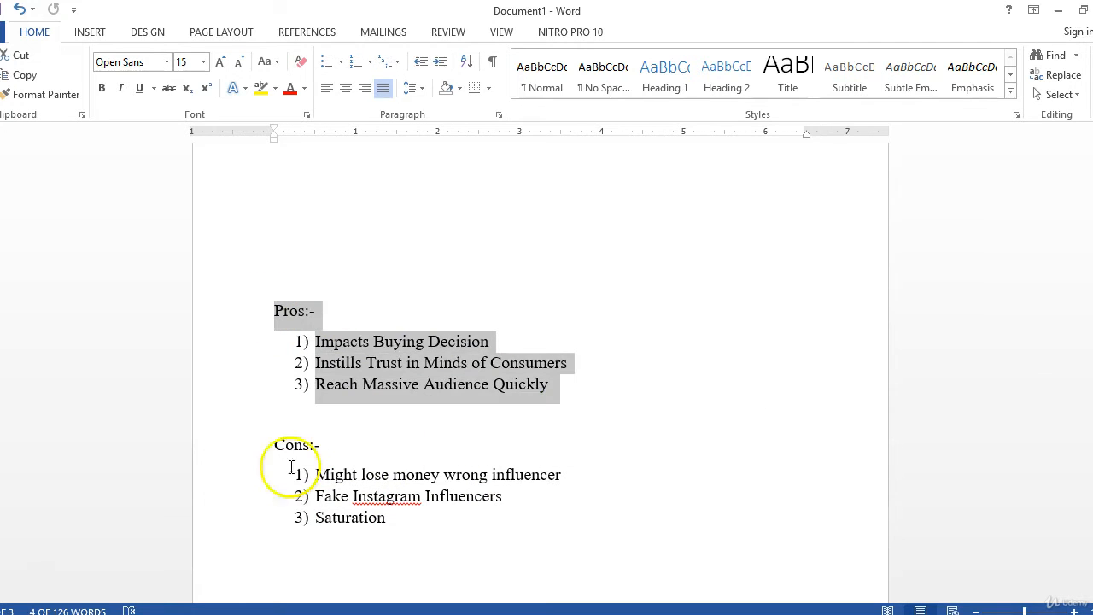
left_click_drag(275, 438, 480, 527)
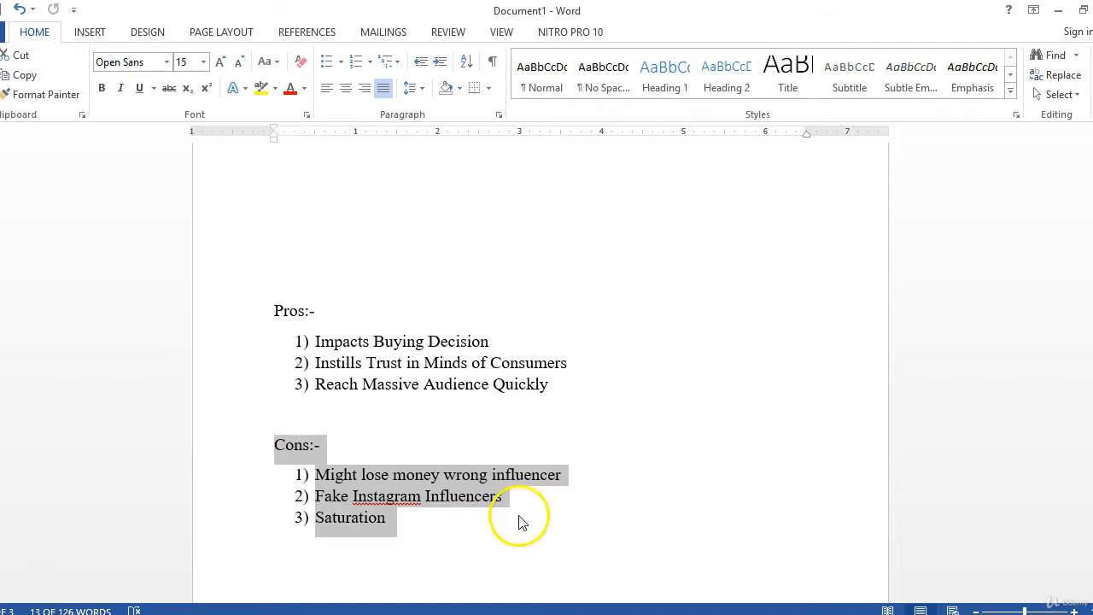
left_click_drag(281, 310, 587, 396)
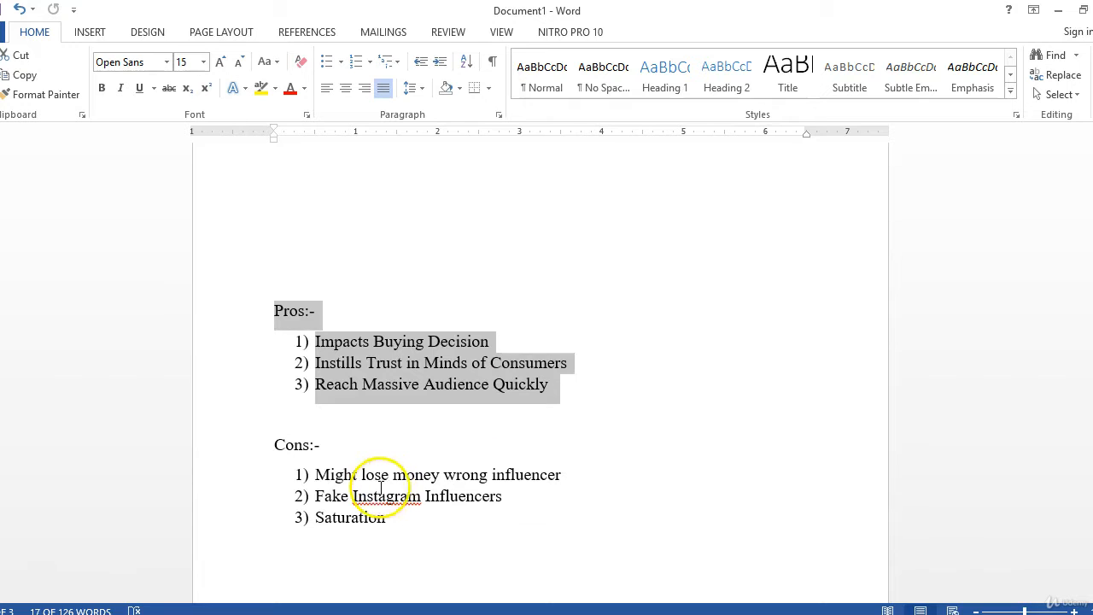
left_click_drag(352, 496, 448, 526)
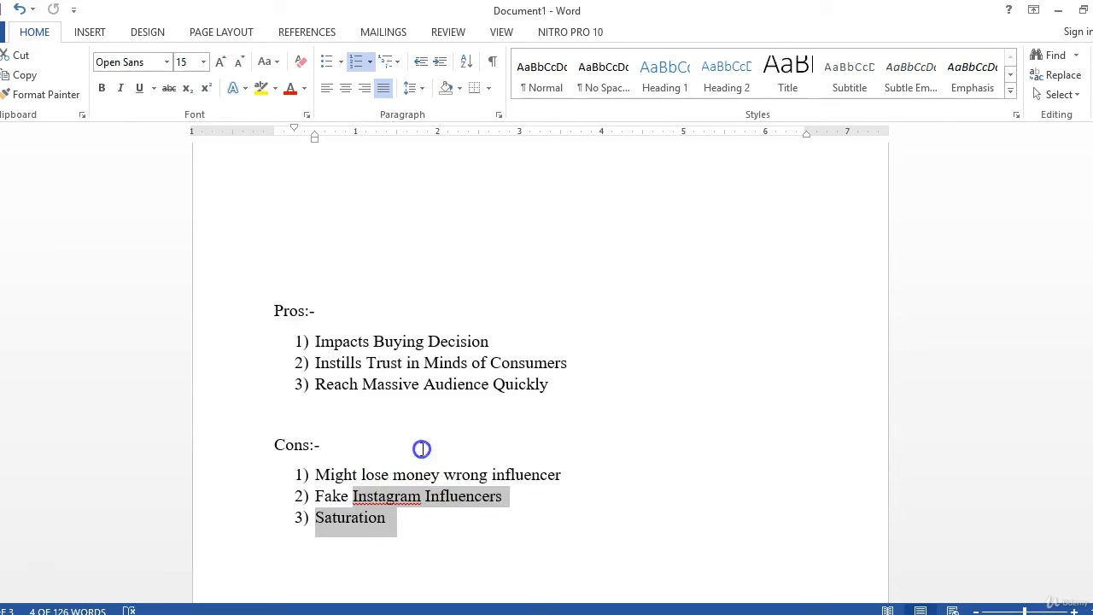
left_click(423, 447)
Step: Review the Industry Engagement Rate section, highlighting "Engagement Rate" in its heading and the "1% or less" Poor Engagement entry
scroll(430, 451, "down", 1)
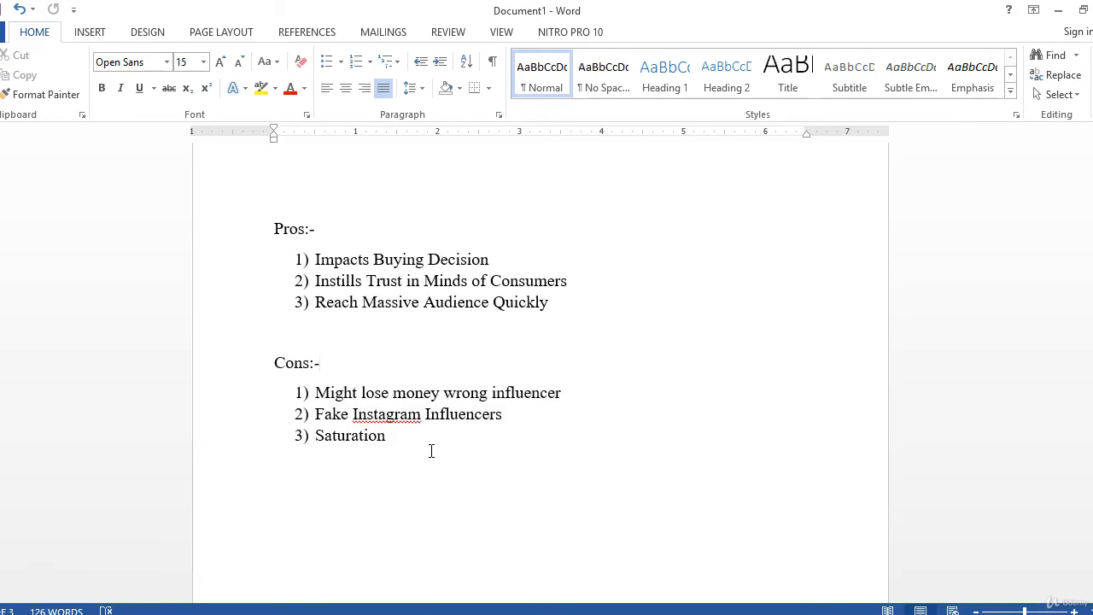
scroll(432, 451, "down", 1)
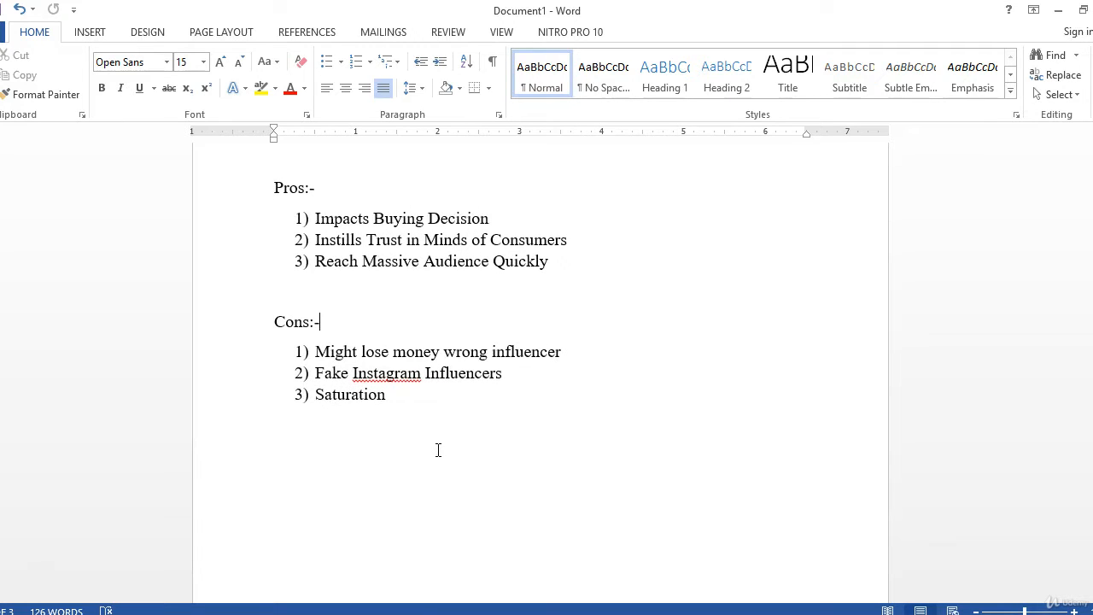
scroll(438, 450, "down", 10)
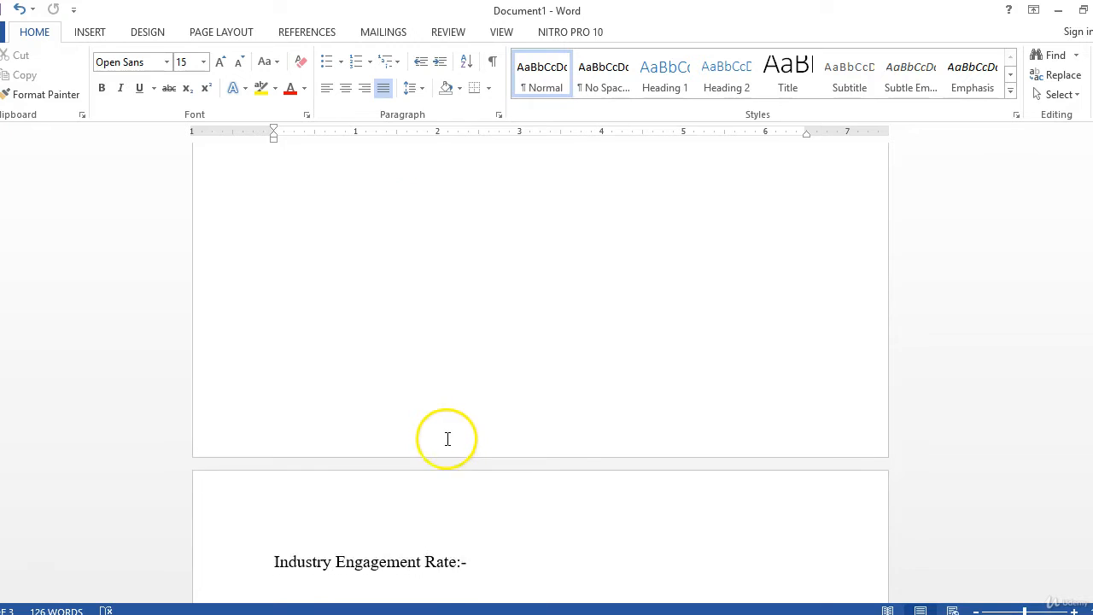
scroll(447, 439, "down", 2)
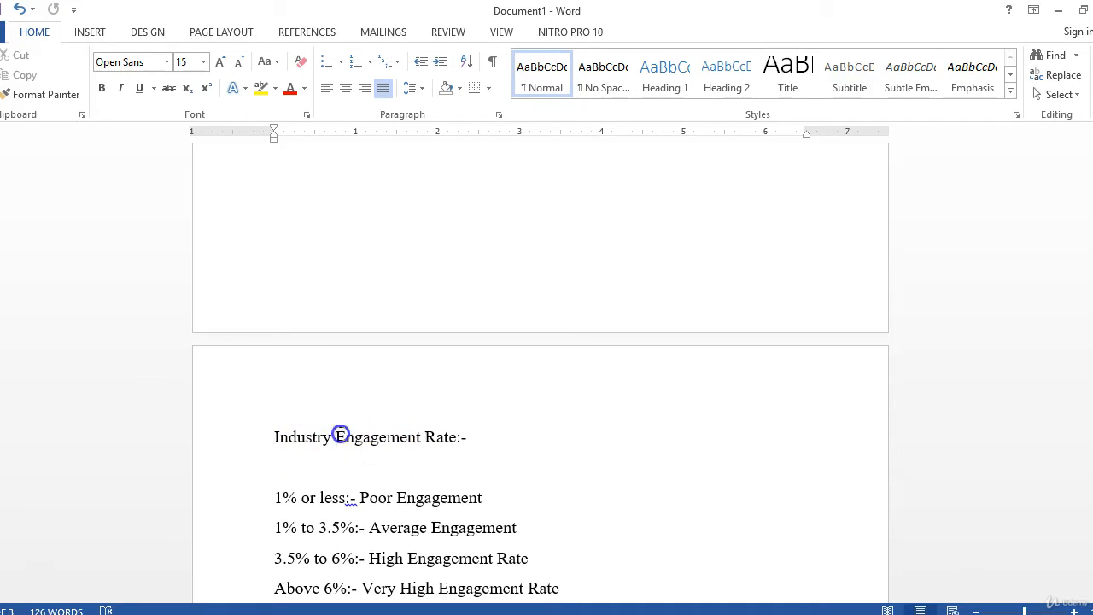
left_click_drag(352, 436, 497, 435)
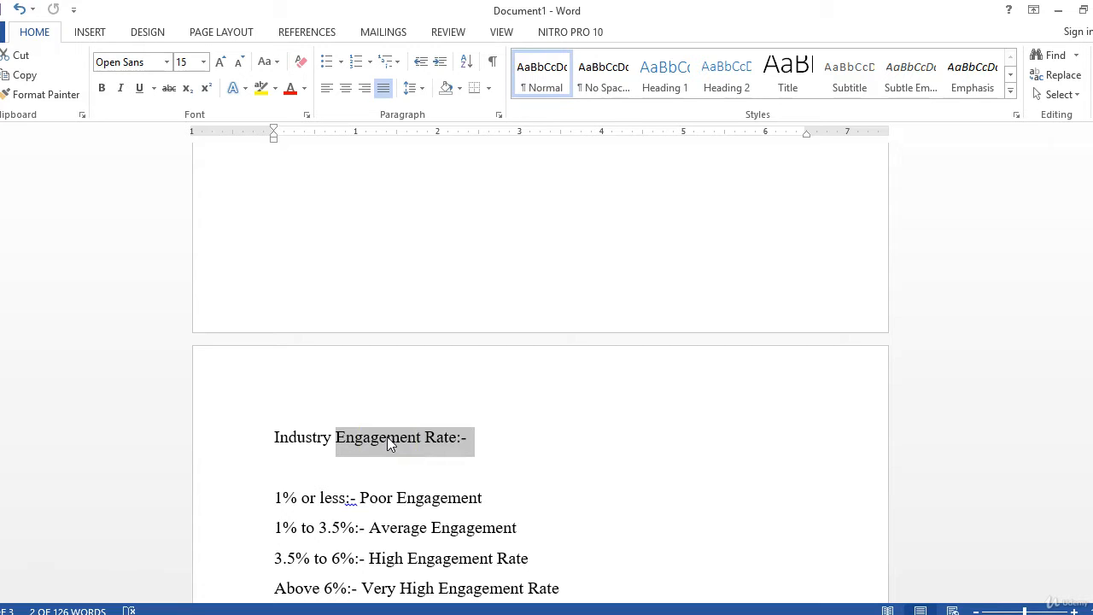
scroll(498, 415, "down", 2)
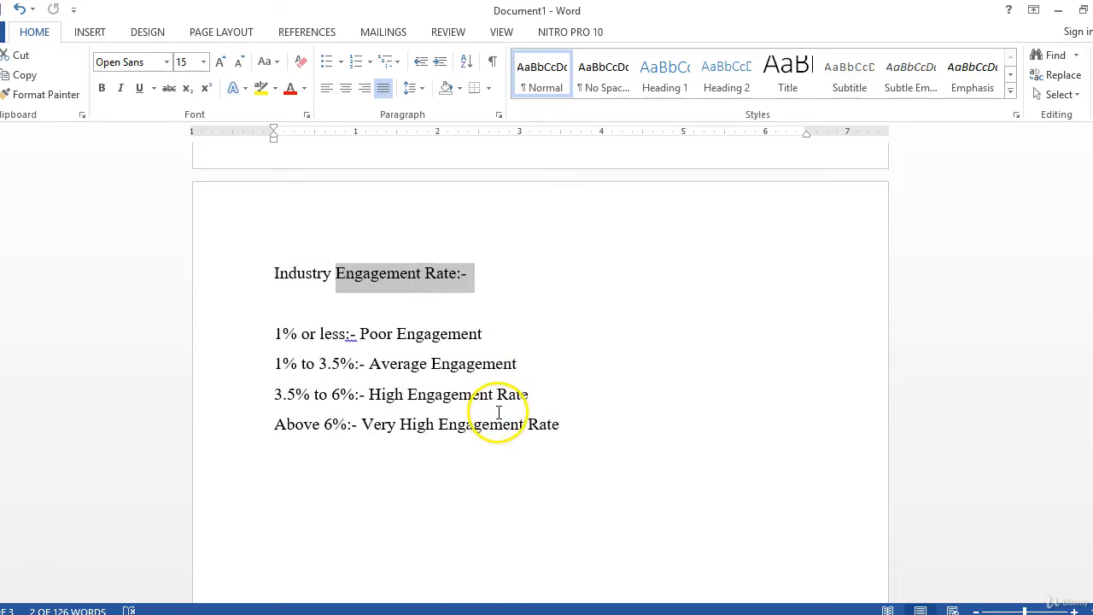
scroll(478, 408, "up", 1)
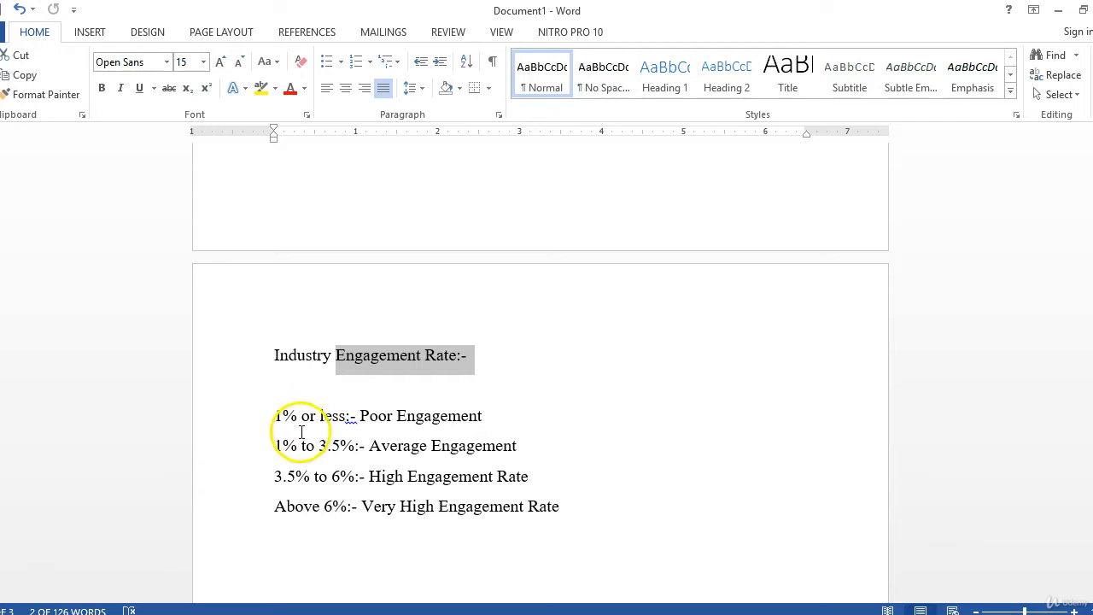
left_click_drag(295, 416, 272, 422)
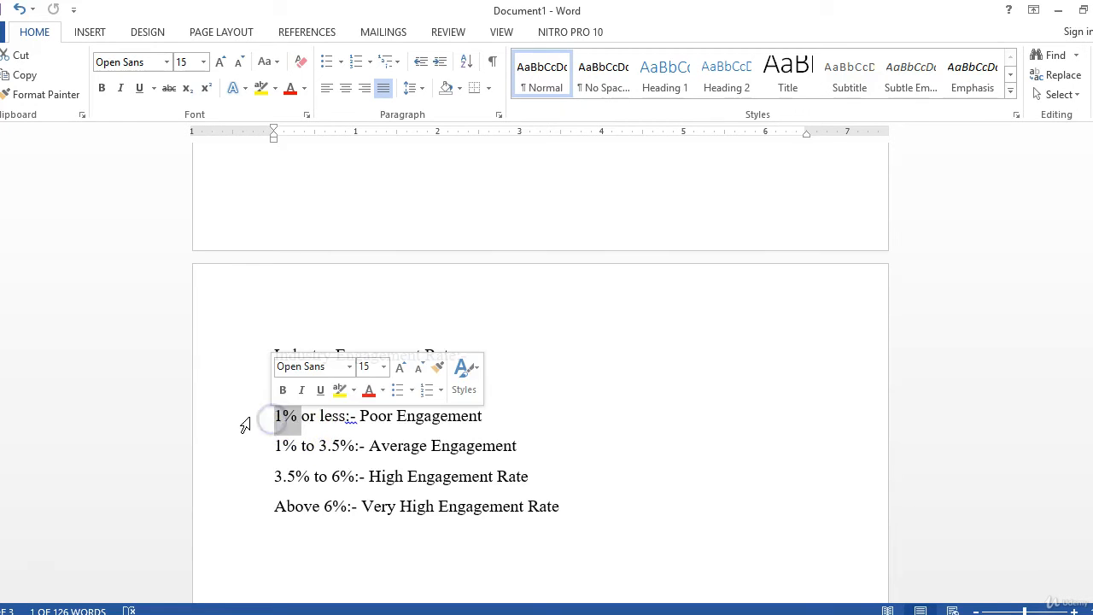
left_click(310, 417)
left_click(357, 416)
left_click_drag(357, 415, 464, 415)
Step: Switch to Cristiano Ronaldo's Instagram profile in Chrome and examine the follower count and the likes and comments on his posts
scroll(433, 414, "up", 1)
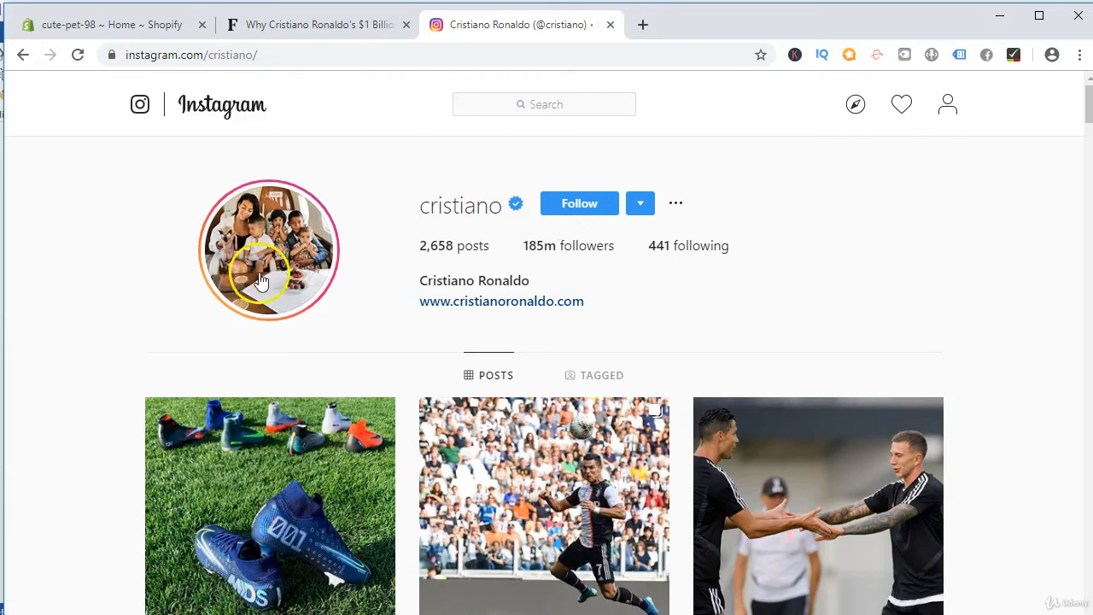
scroll(581, 203, "down", 2)
scroll(584, 192, "up", 1)
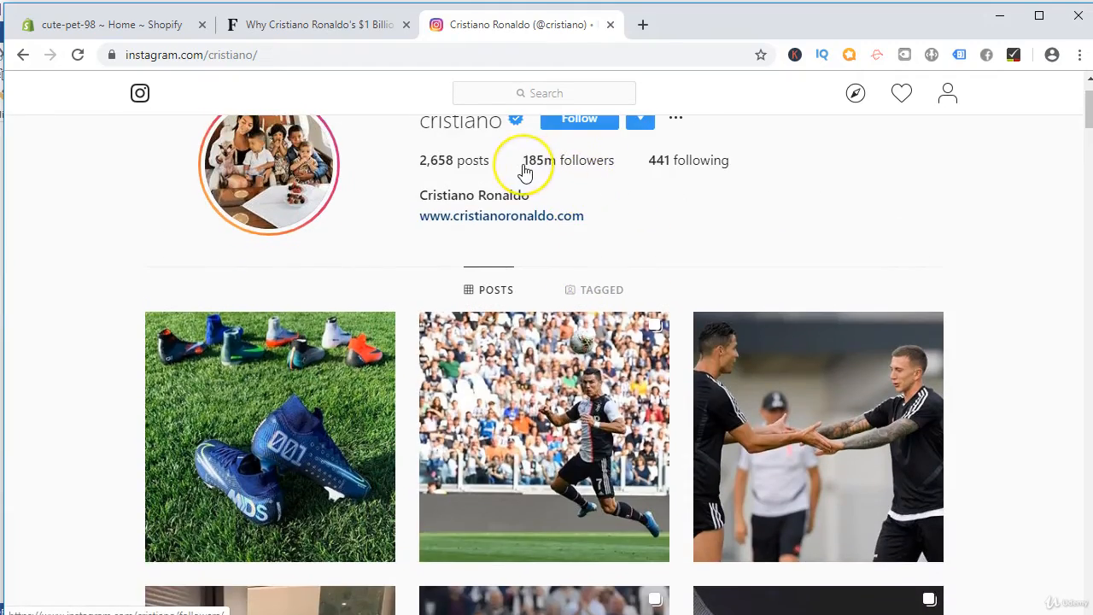
scroll(602, 196, "down", 10)
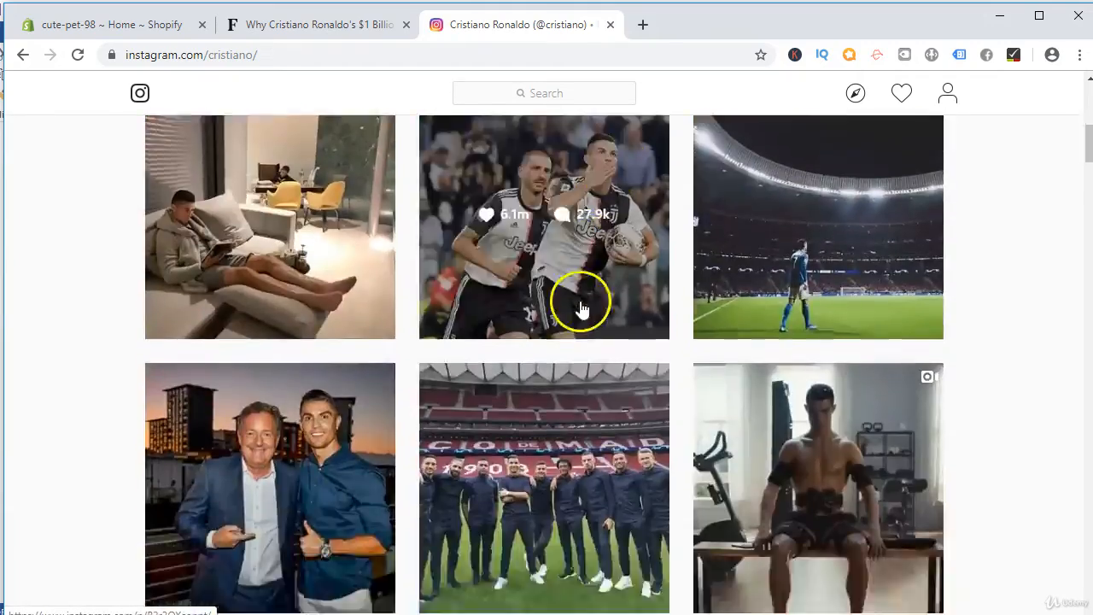
scroll(726, 333, "down", 3)
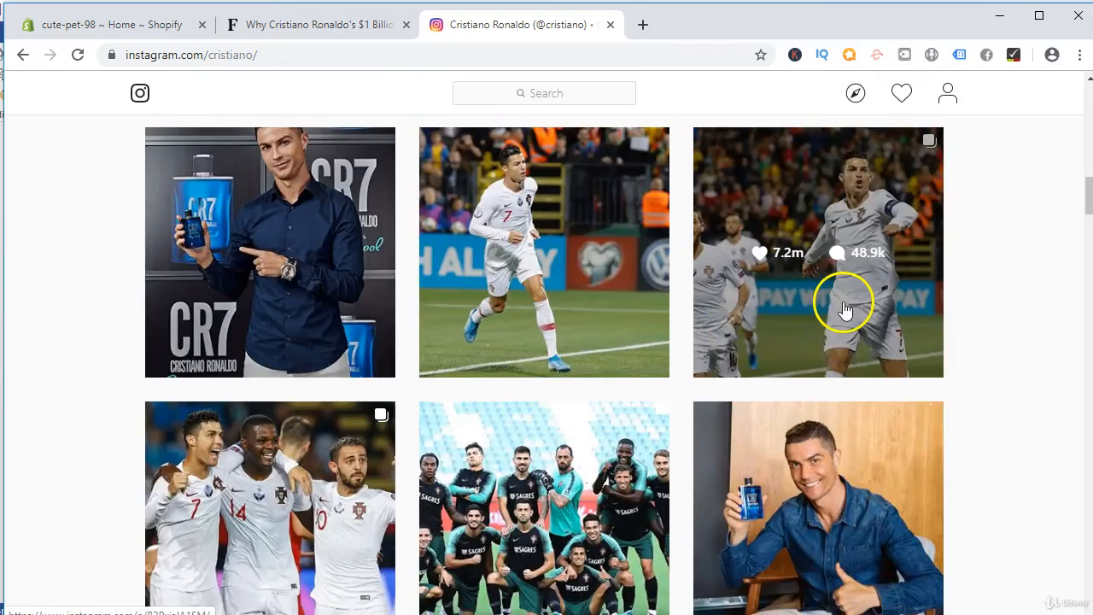
scroll(842, 308, "down", 8)
scroll(830, 326, "down", 5)
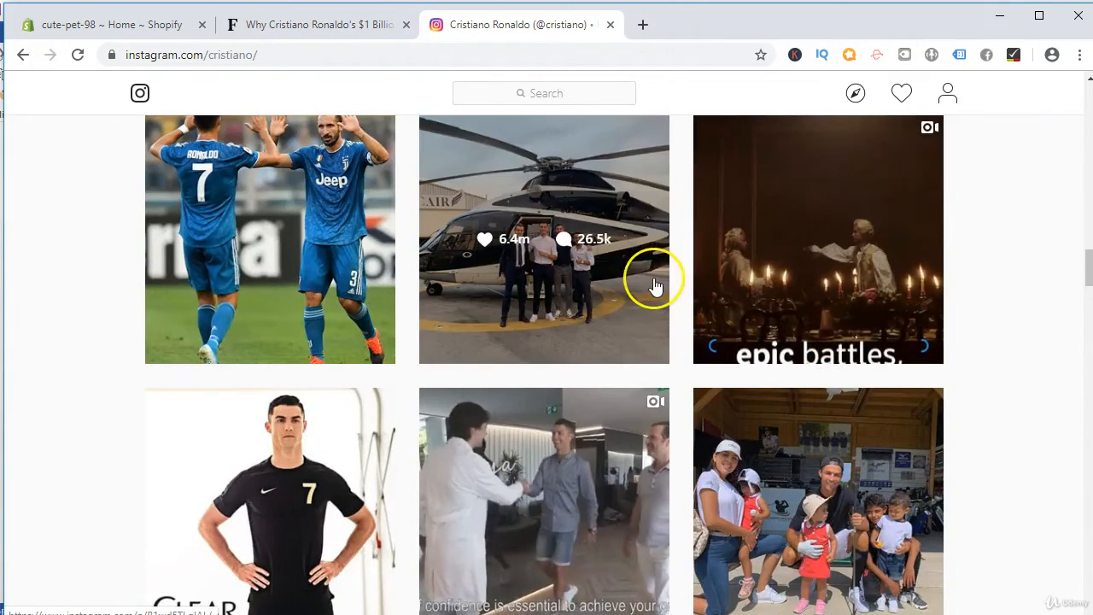
scroll(547, 290, "down", 3)
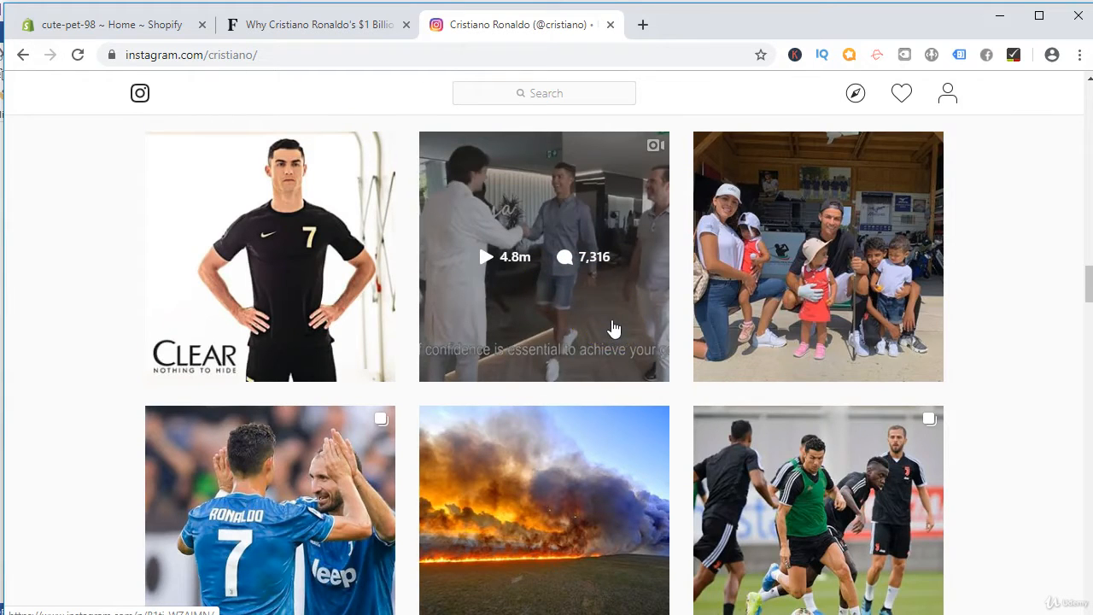
scroll(560, 316, "down", 5)
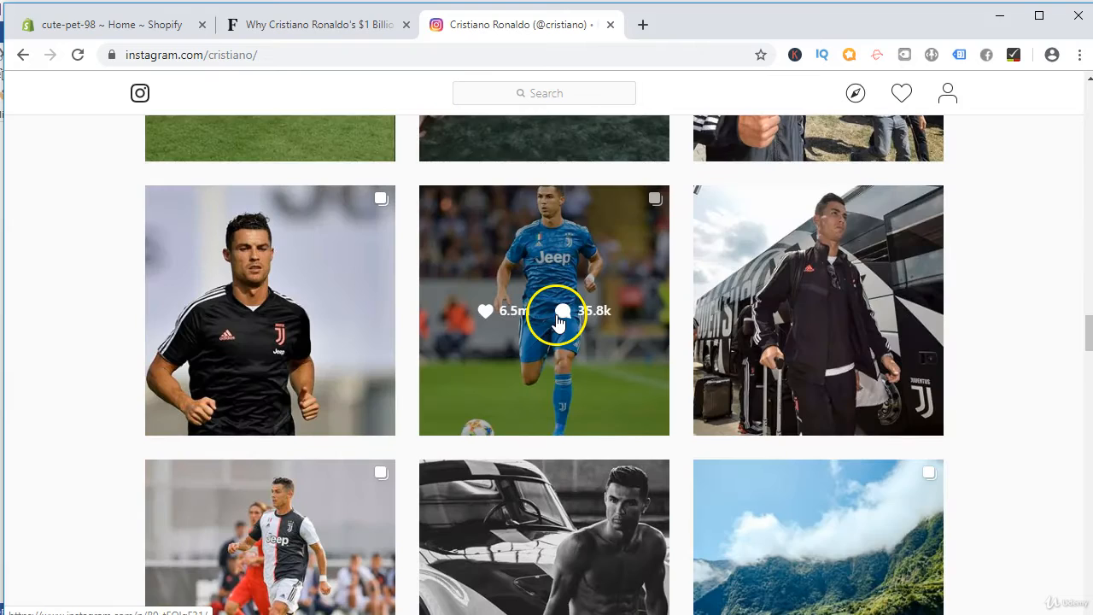
scroll(854, 320, "down", 7)
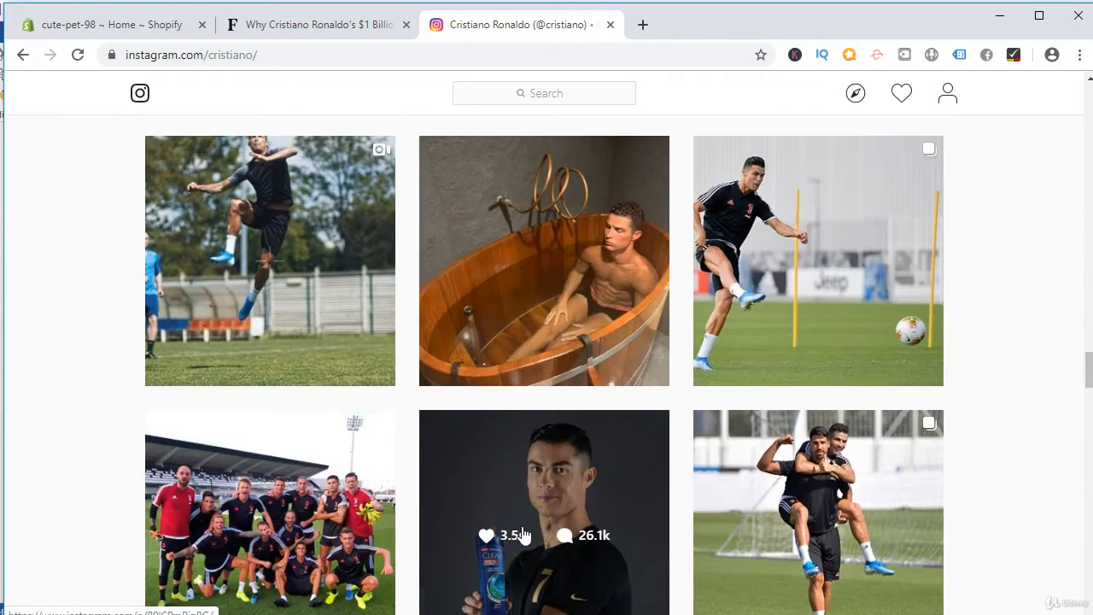
scroll(683, 188, "up", 3)
Step: Search Instagram for "dog" and open the #dogs hashtag page
left_click(553, 94)
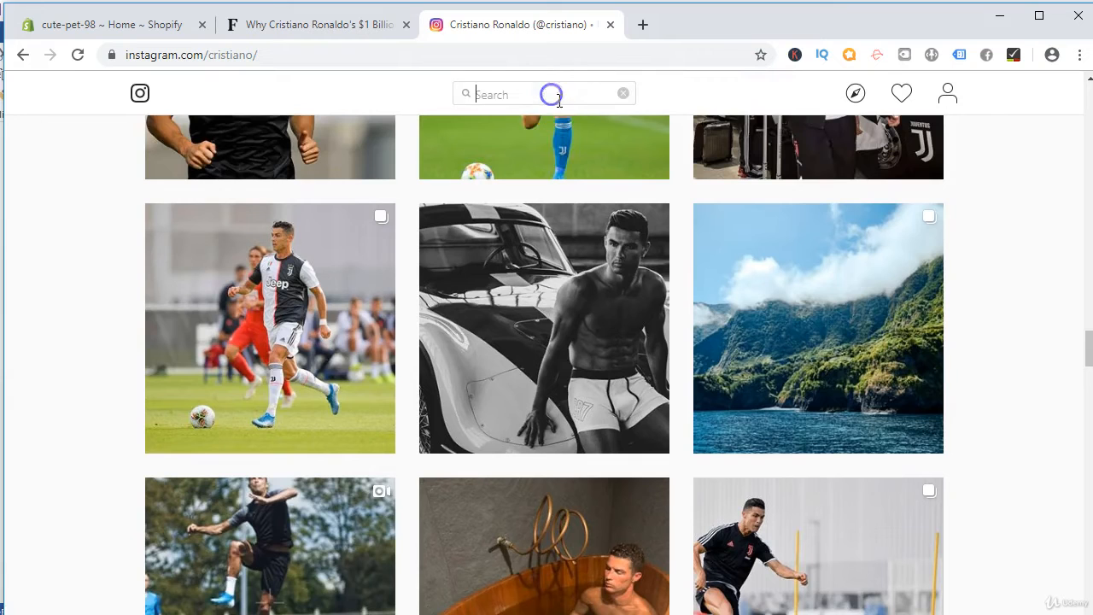
scroll(634, 147, "down", 15)
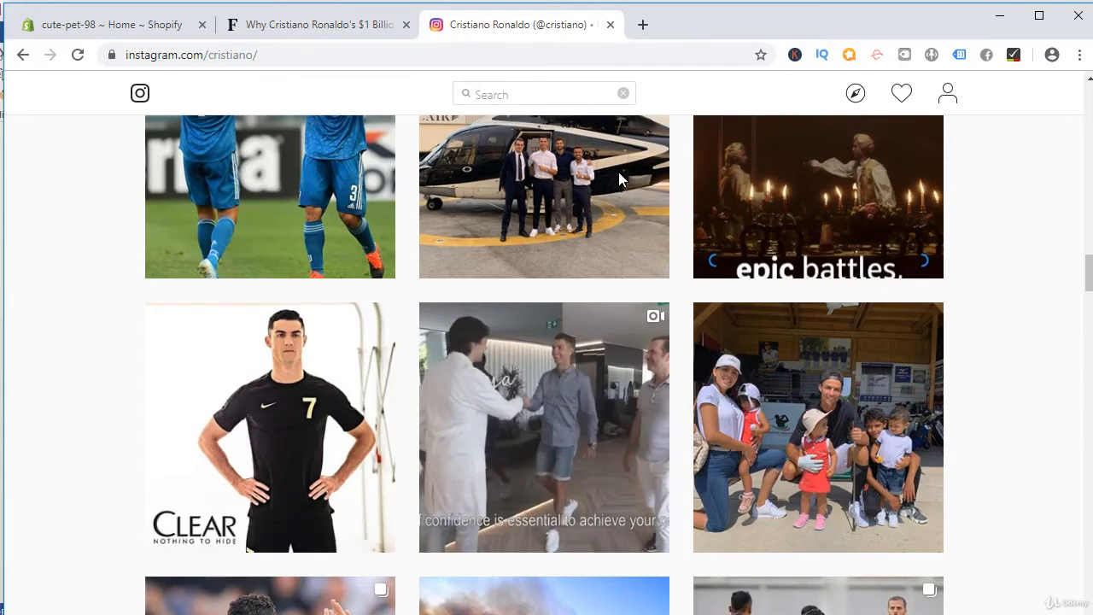
type("dog")
left_click(564, 167)
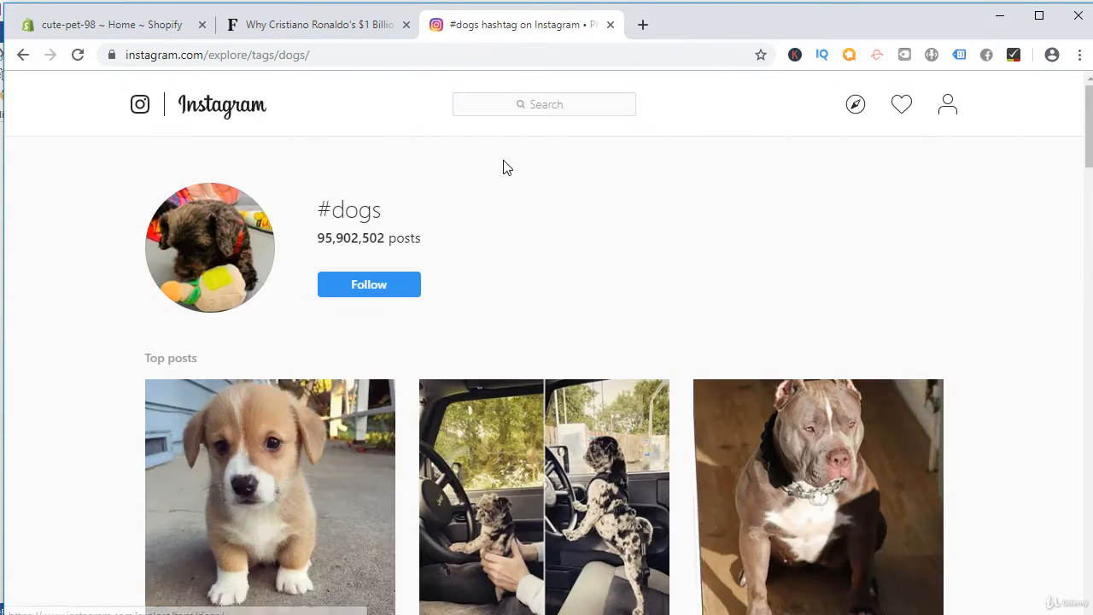
Step: Browse the #dogs top posts, open the photo of the tan-and-white dog on a blanket, and go to its poster's profile
scroll(480, 269, "down", 4)
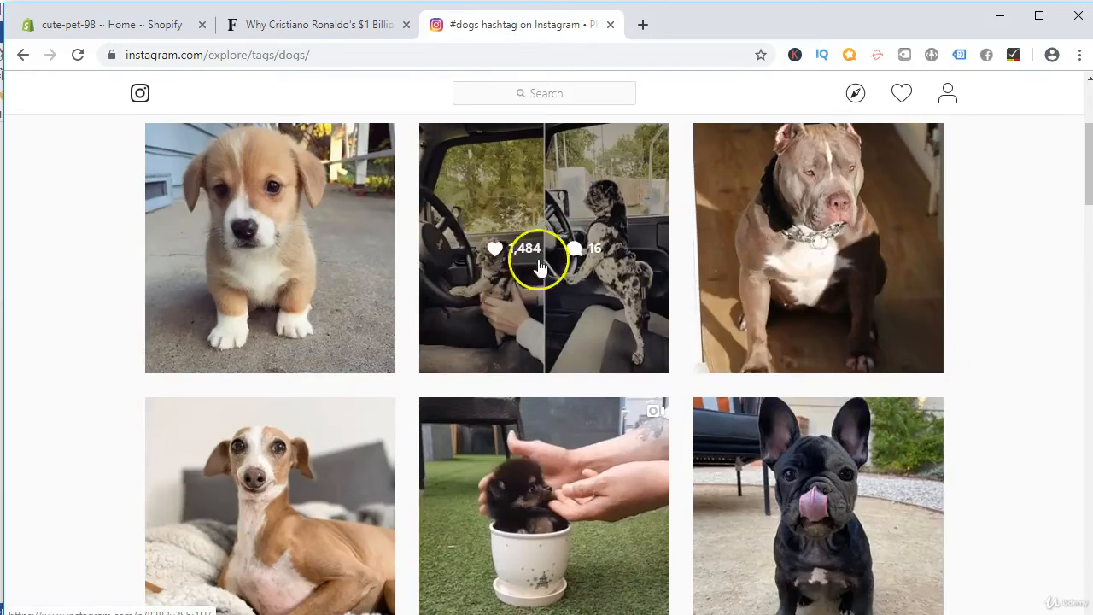
scroll(541, 350, "down", 3)
scroll(538, 351, "down", 1)
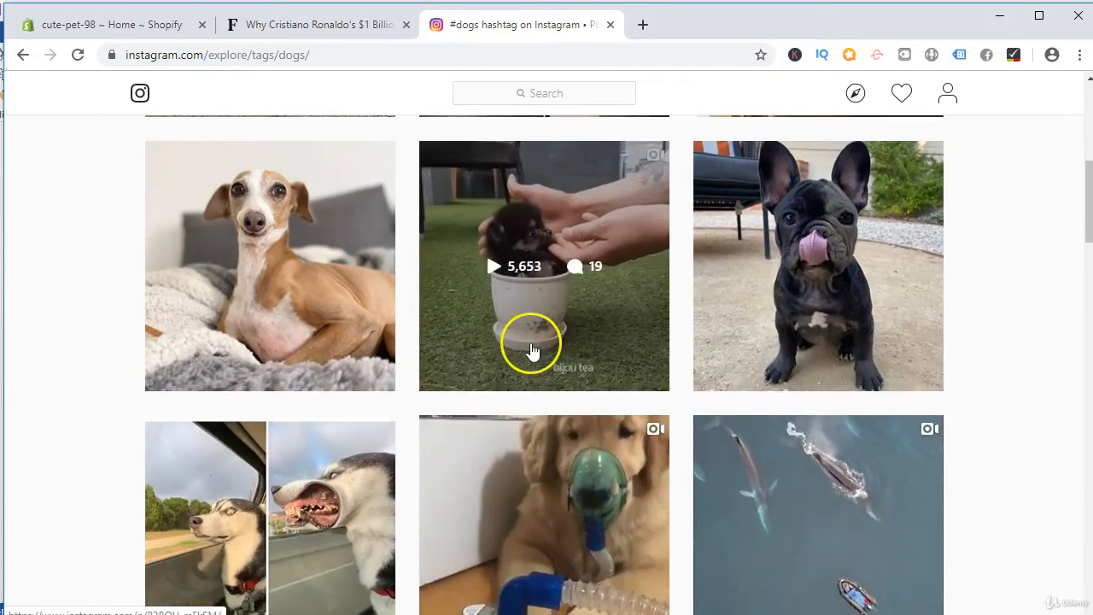
left_click(273, 310)
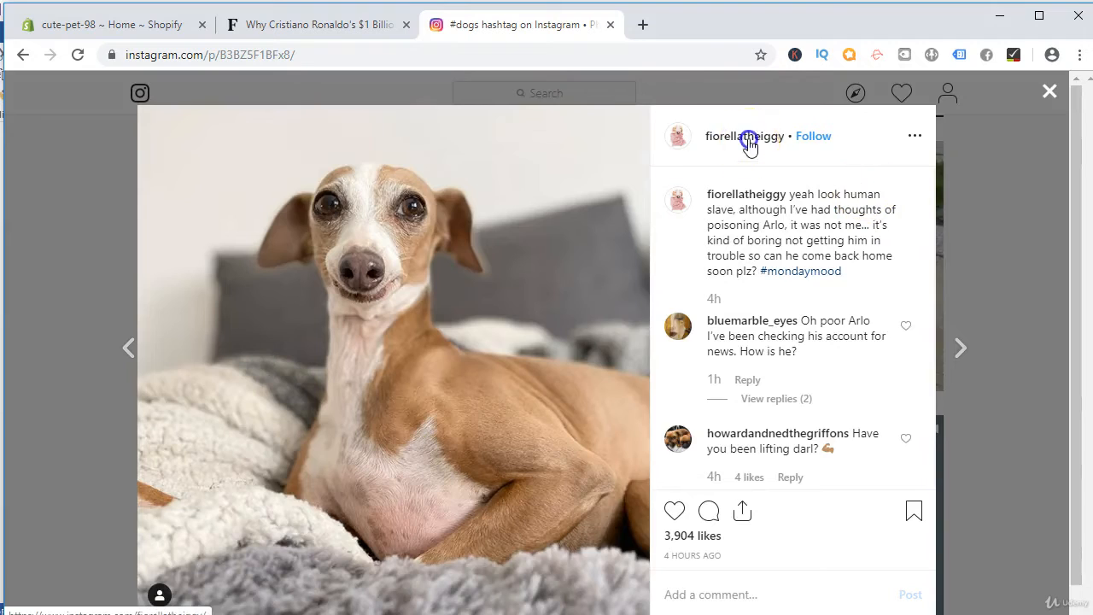
left_click(751, 142)
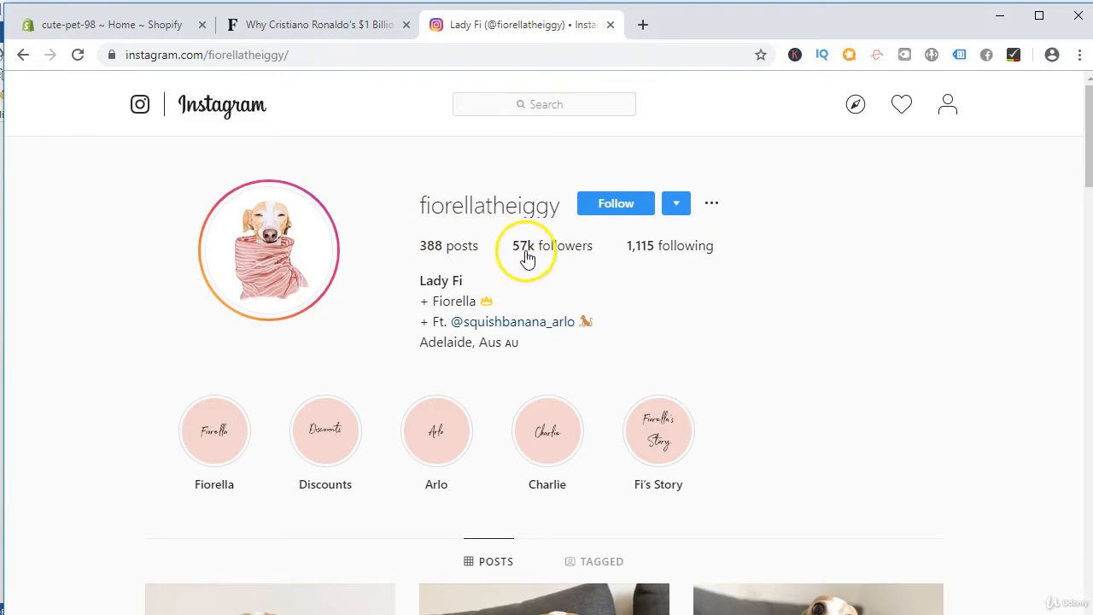
Step: Examine the likes and comments on the dog account's posts and return to the follower count in the profile header
scroll(572, 274, "down", 5)
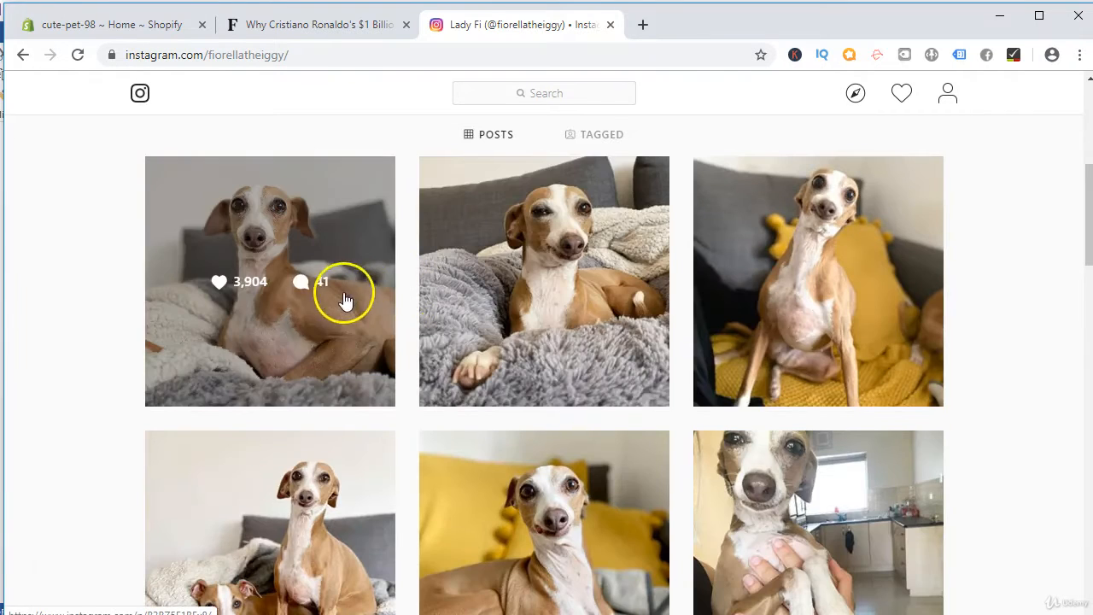
scroll(707, 341, "down", 3)
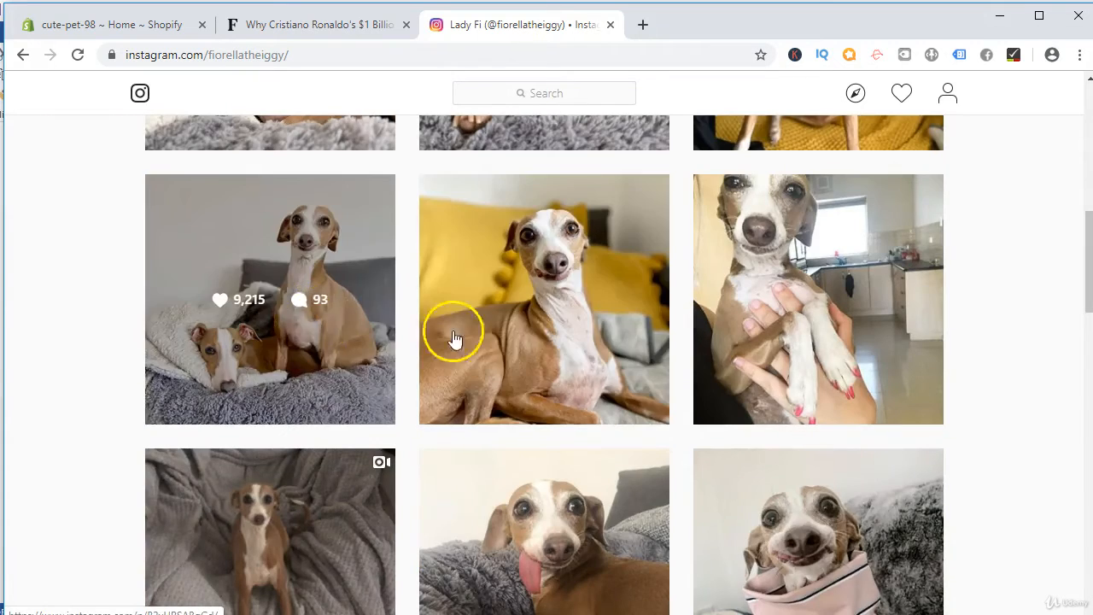
scroll(757, 367, "down", 3)
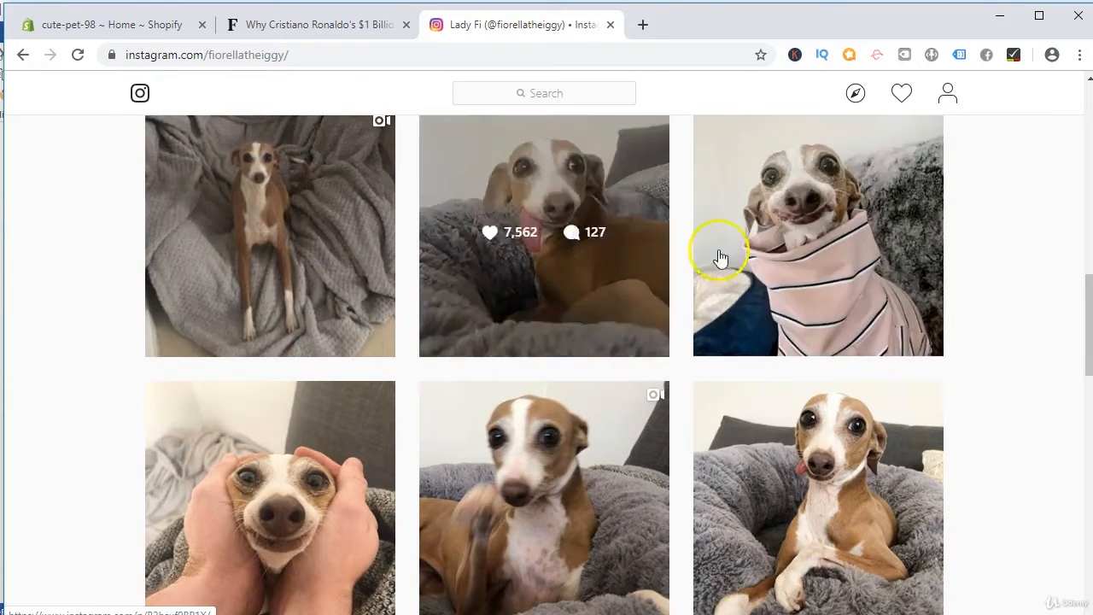
scroll(416, 410, "down", 3)
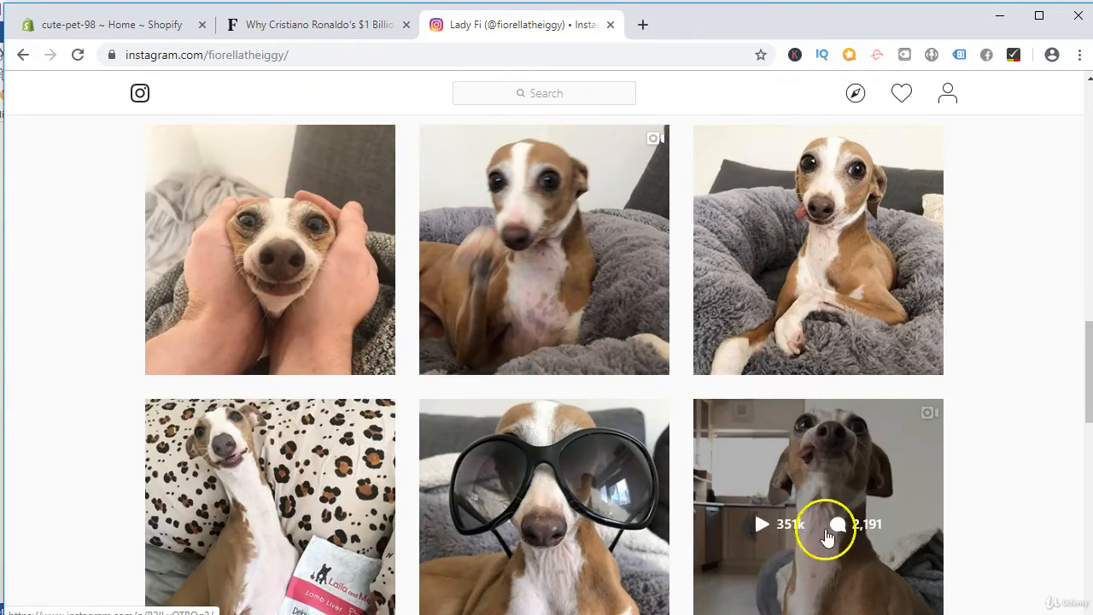
scroll(776, 532, "up", 5)
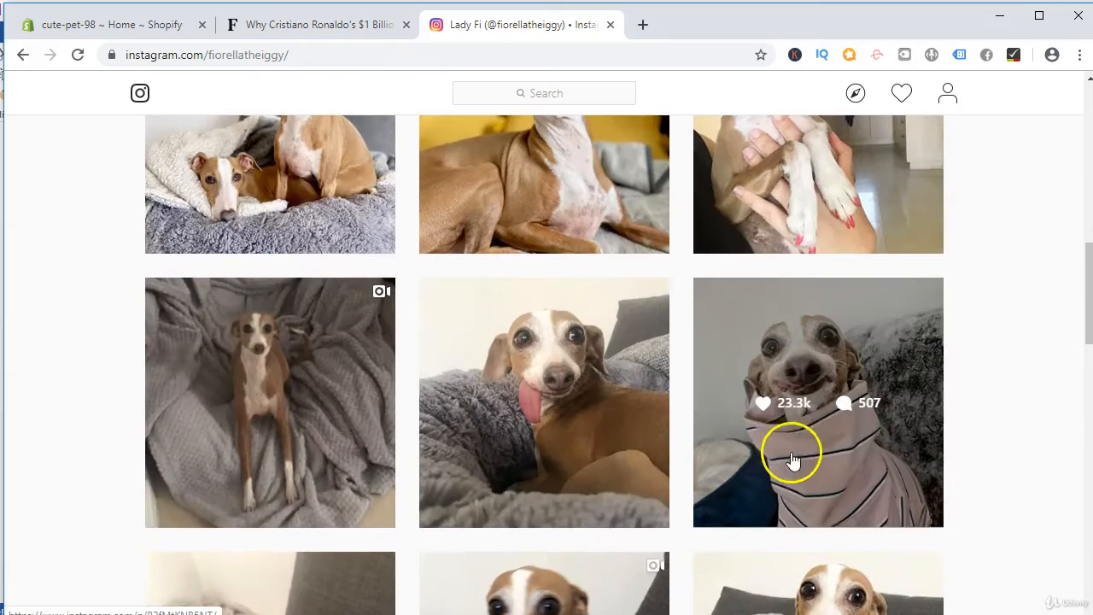
scroll(774, 441, "up", 6)
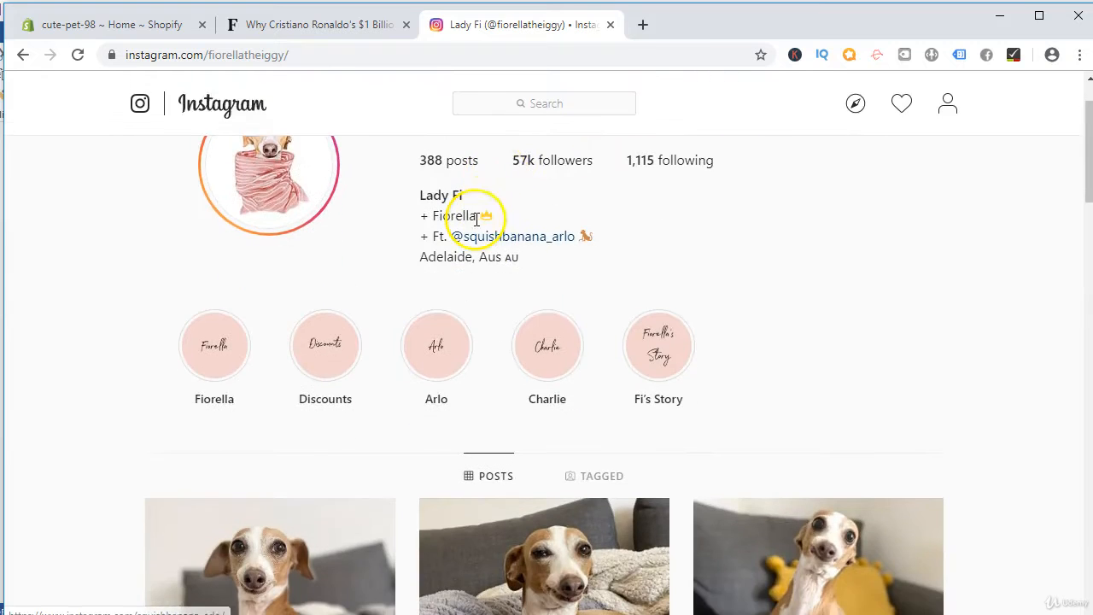
Step: Compare the likes and comments on the dog account's recent posts with the follower count in the profile header
scroll(542, 171, "down", 6)
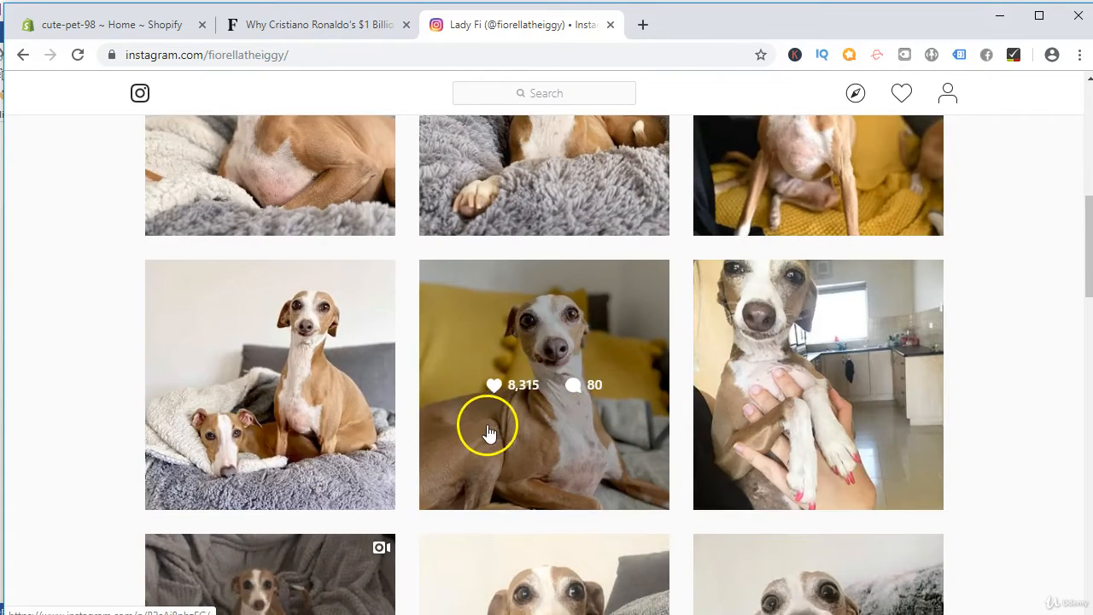
scroll(701, 418, "down", 2)
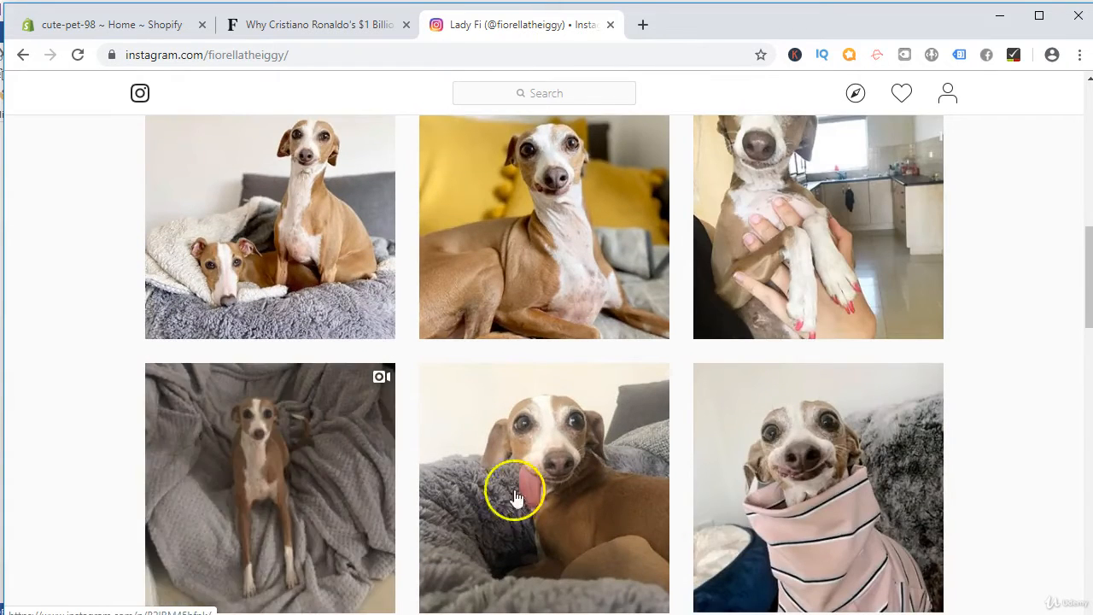
scroll(781, 518, "down", 1)
scroll(786, 513, "up", 5)
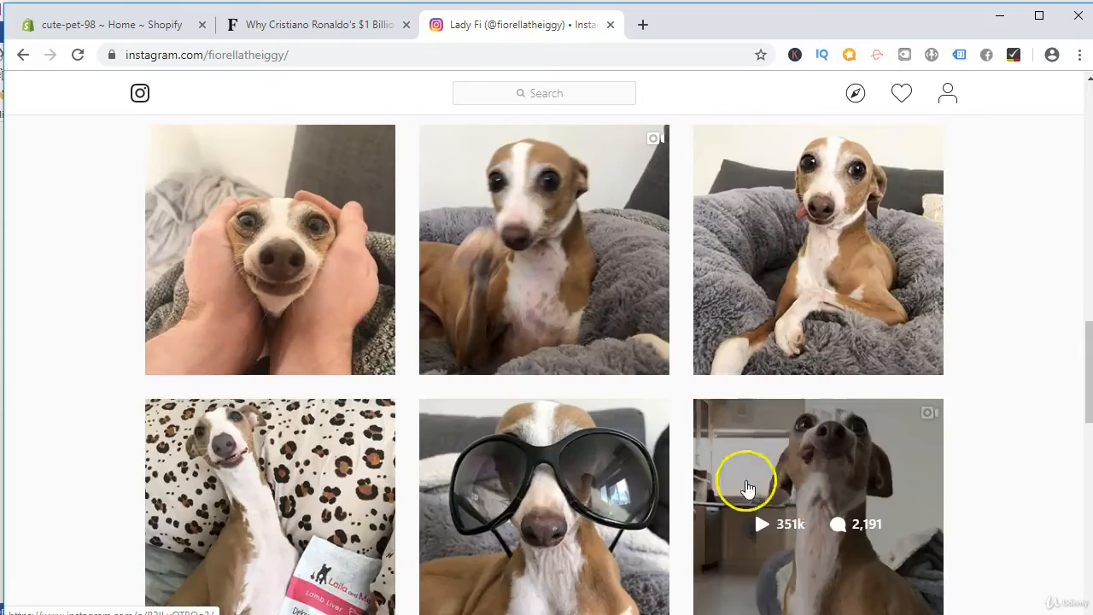
scroll(734, 479, "up", 10)
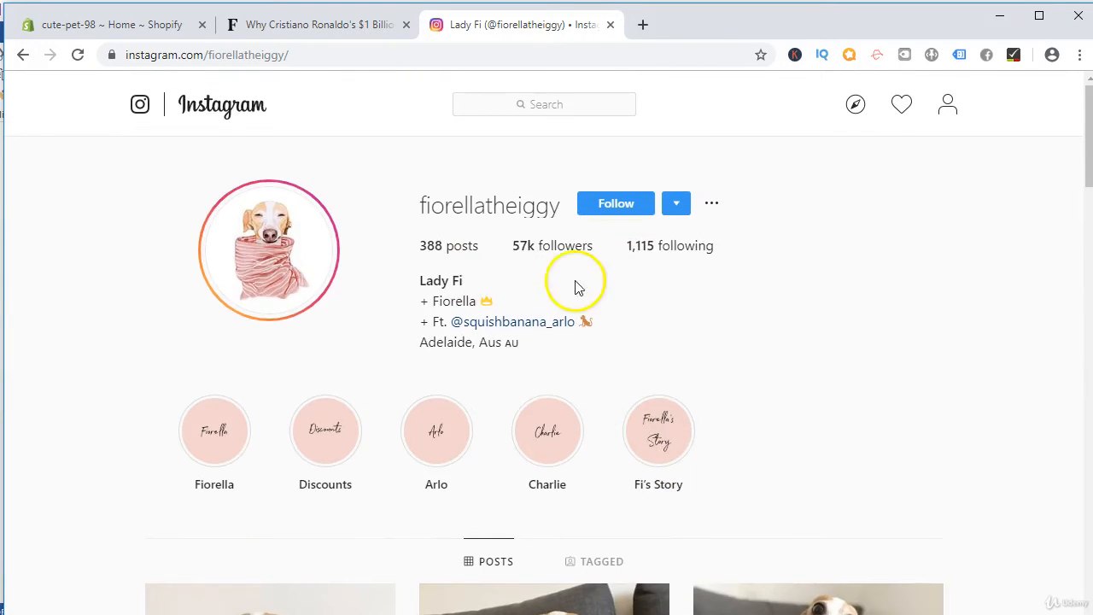
scroll(512, 256, "down", 4)
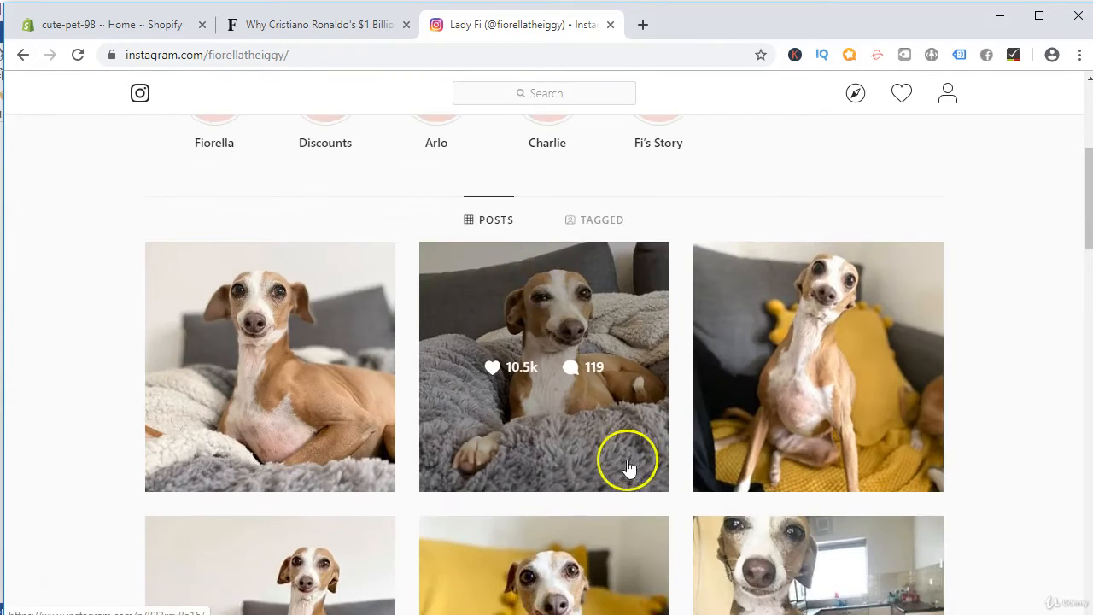
scroll(627, 456, "down", 3)
scroll(627, 456, "up", 7)
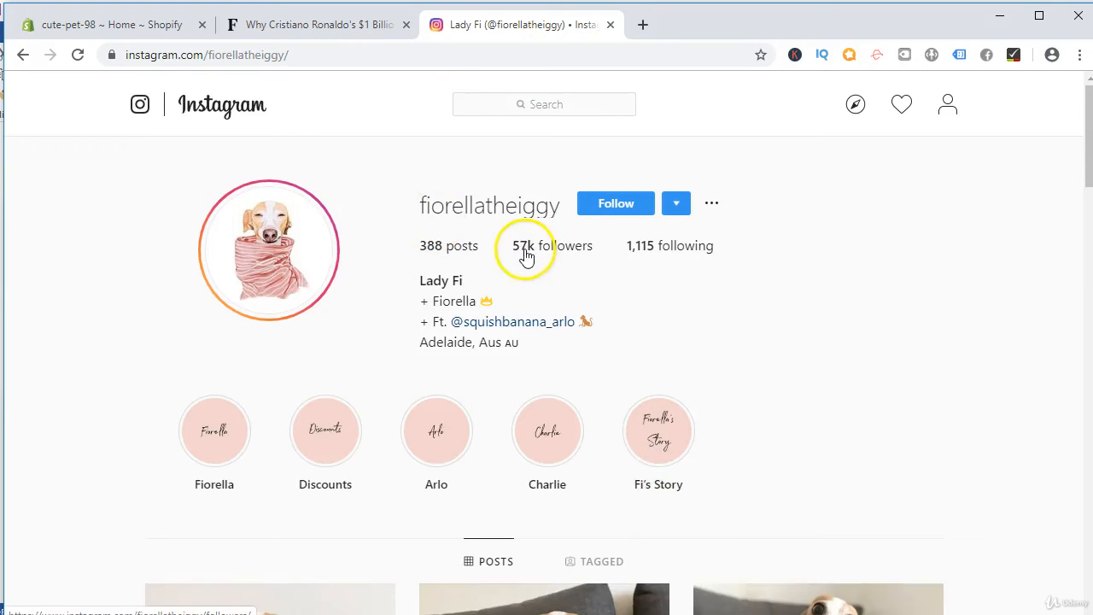
scroll(518, 251, "down", 5)
scroll(525, 234, "up", 5)
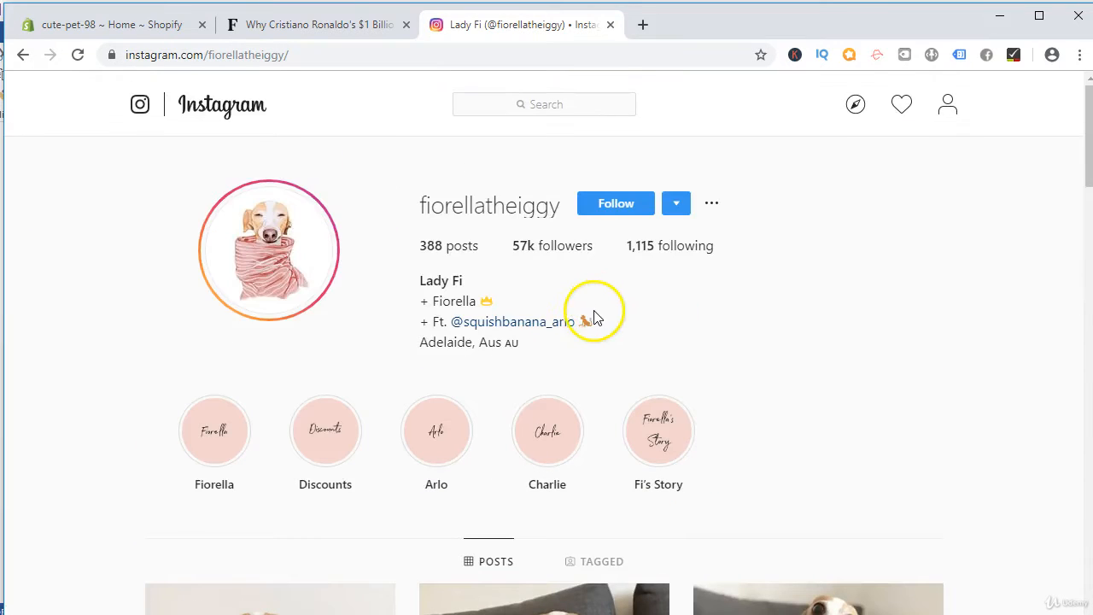
Step: Examine the likes, video views and comments across the dog account's recent and older posts
scroll(598, 305, "down", 3)
scroll(554, 419, "down", 2)
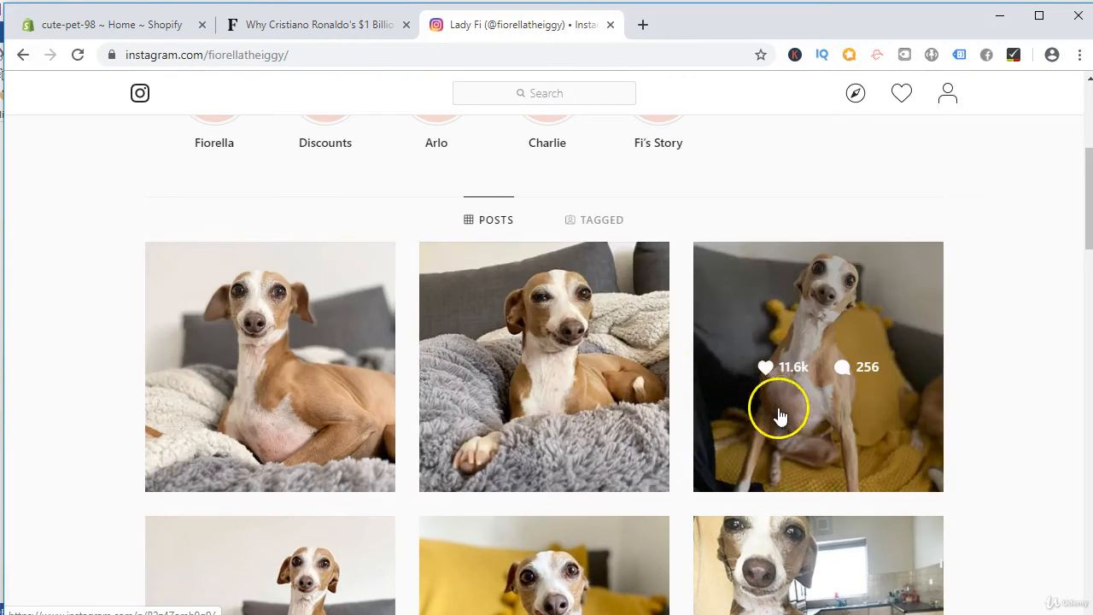
scroll(569, 385, "down", 4)
scroll(635, 464, "down", 3)
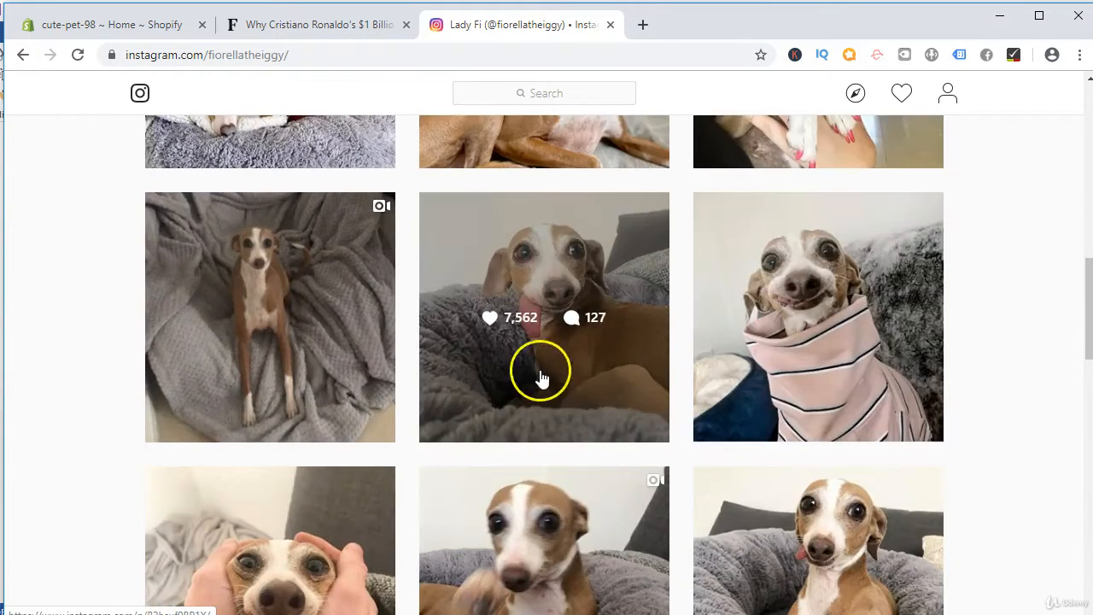
scroll(427, 324, "up", 2)
scroll(570, 326, "up", 1)
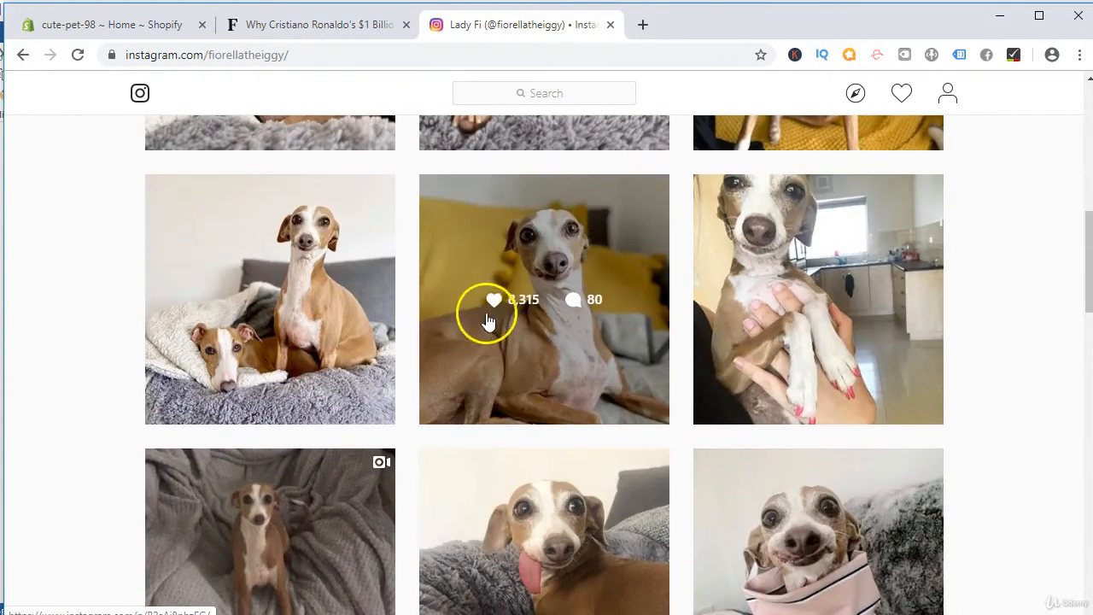
scroll(655, 317, "up", 3)
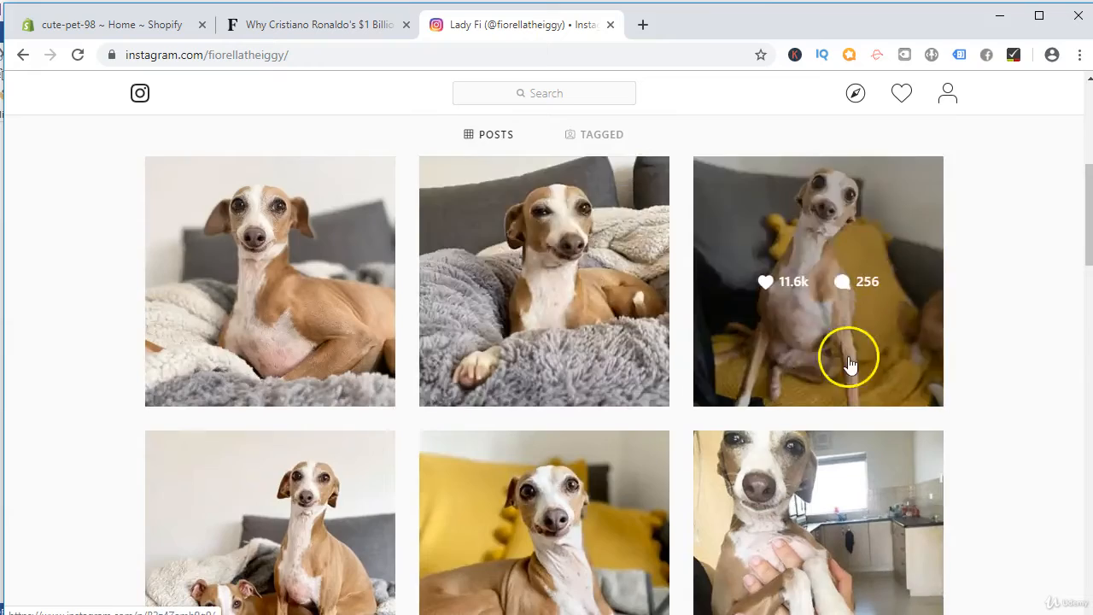
scroll(716, 399, "down", 6)
scroll(716, 400, "down", 3)
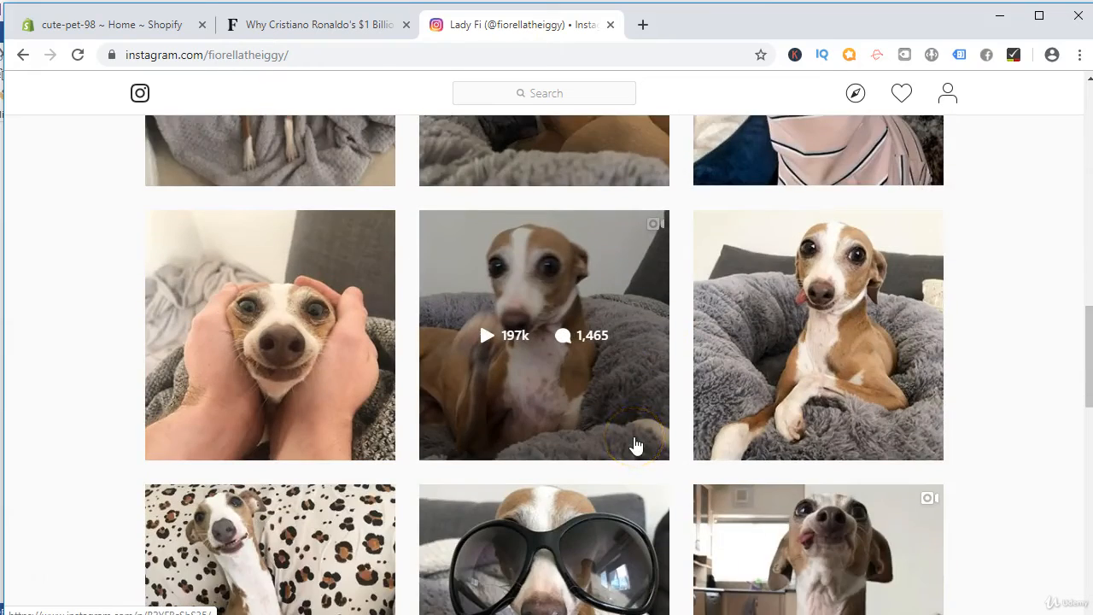
scroll(854, 393, "down", 6)
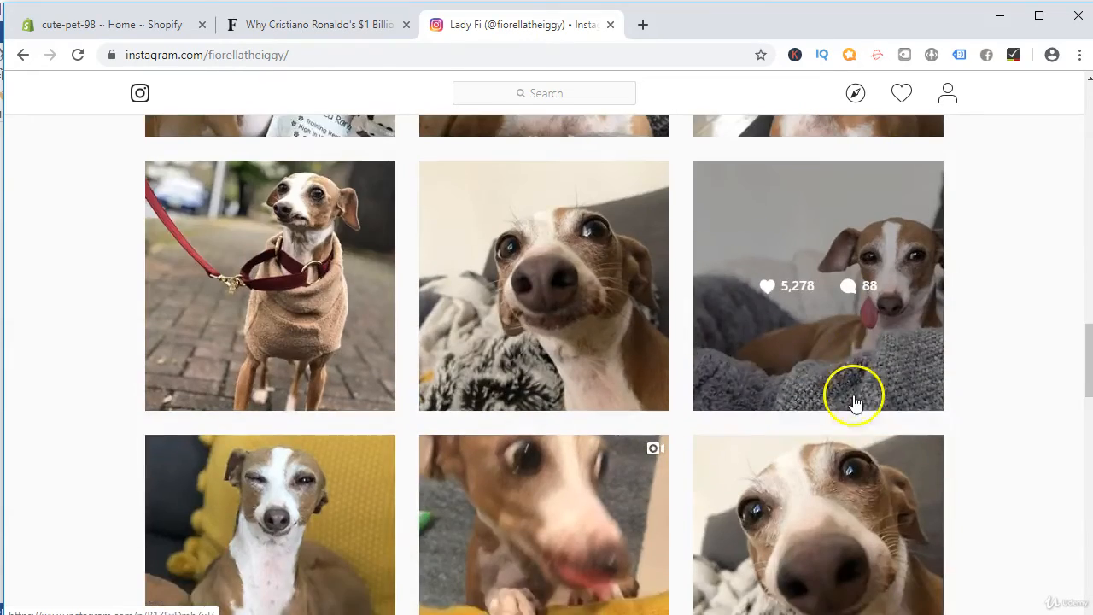
scroll(474, 357, "down", 4)
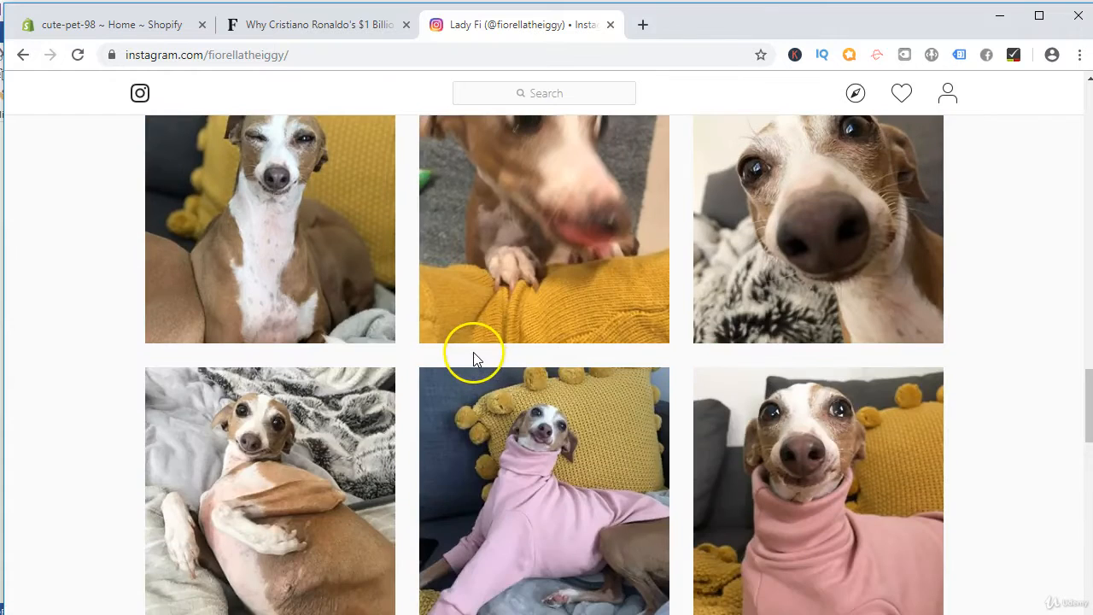
Step: Open the photo of the dog on a red leash in a brown turtleneck, read its comments, and close the post
scroll(574, 442, "up", 3)
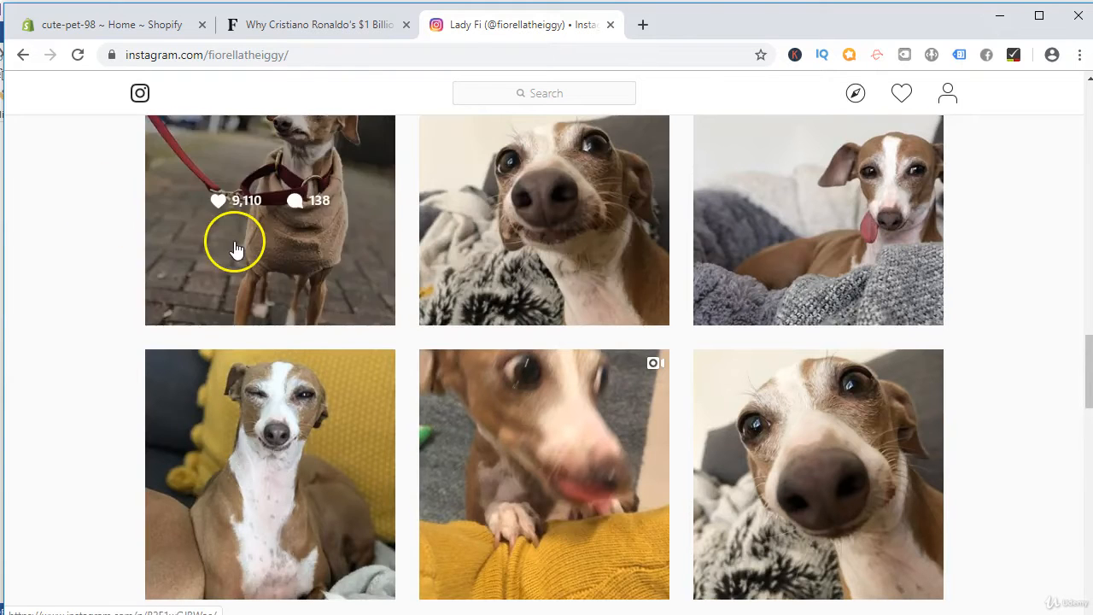
left_click(234, 243)
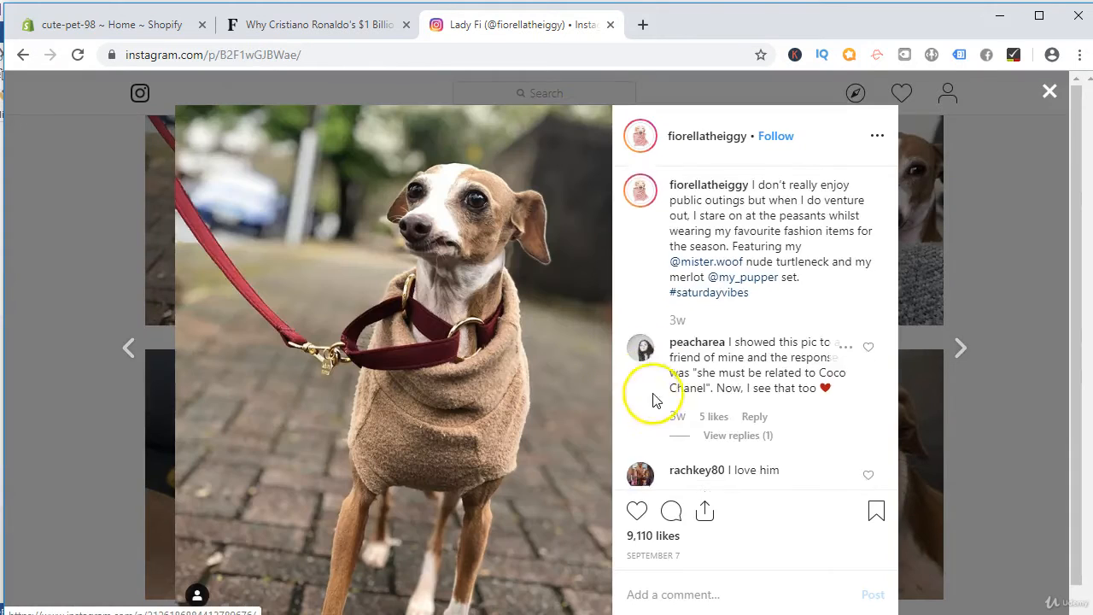
scroll(683, 393, "down", 3)
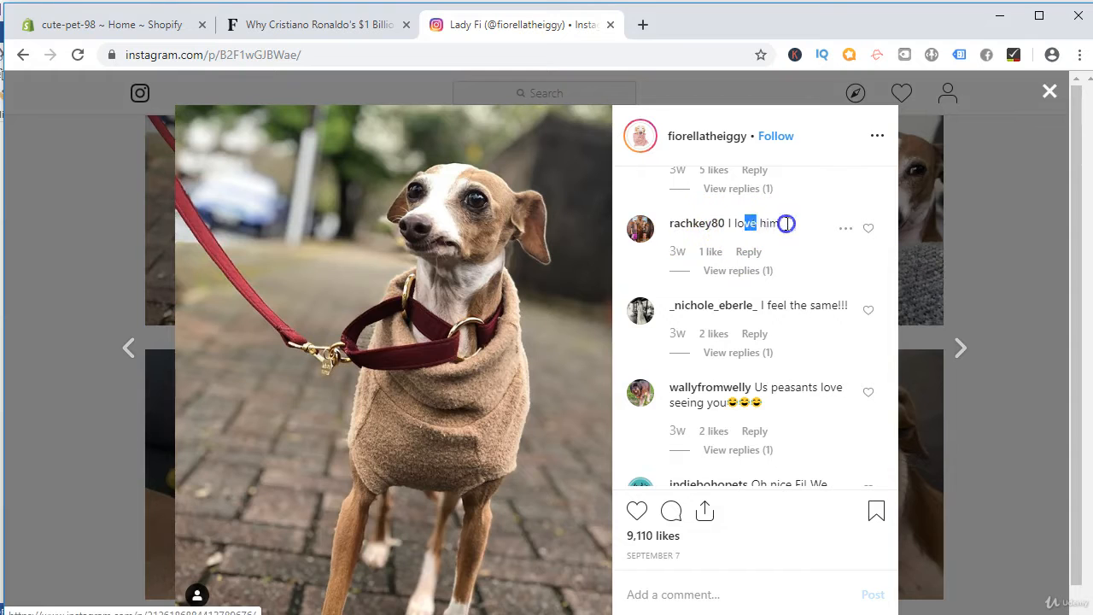
left_click_drag(785, 223, 786, 224)
scroll(775, 319, "up", 3)
scroll(784, 395, "down", 8)
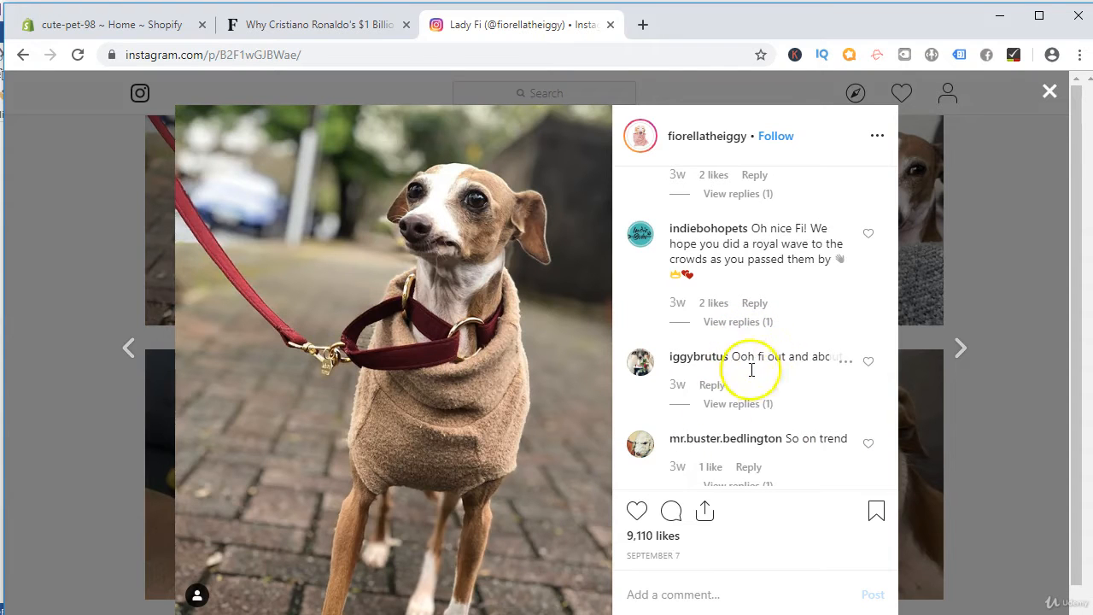
left_click(929, 439)
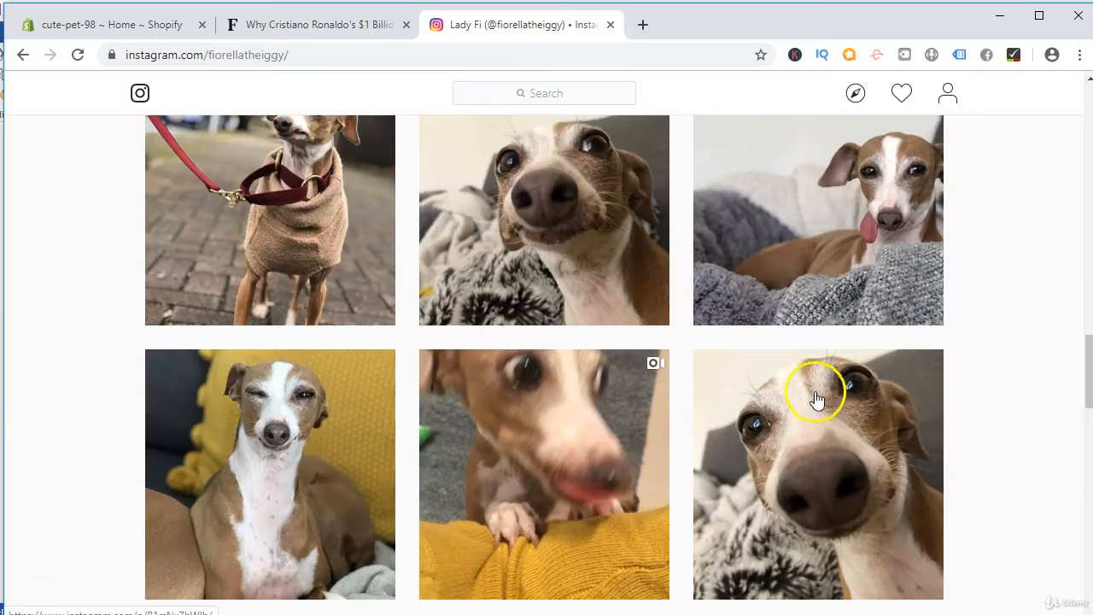
Step: Open the close-up photo of the dog's nose, read its comments, then close it and return to the profile header
left_click(818, 399)
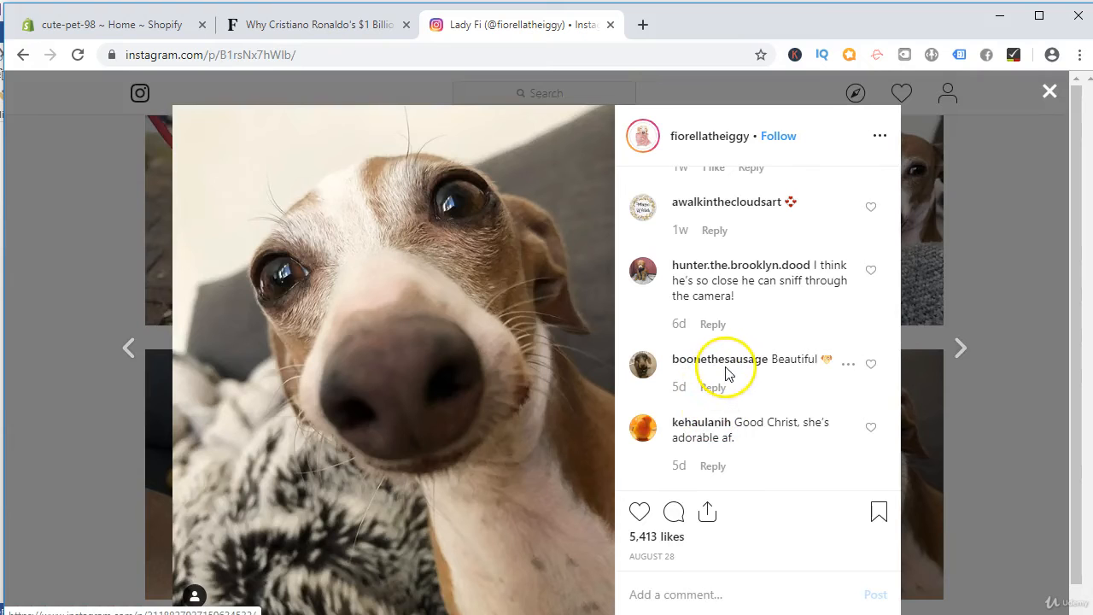
scroll(683, 267, "down", 1)
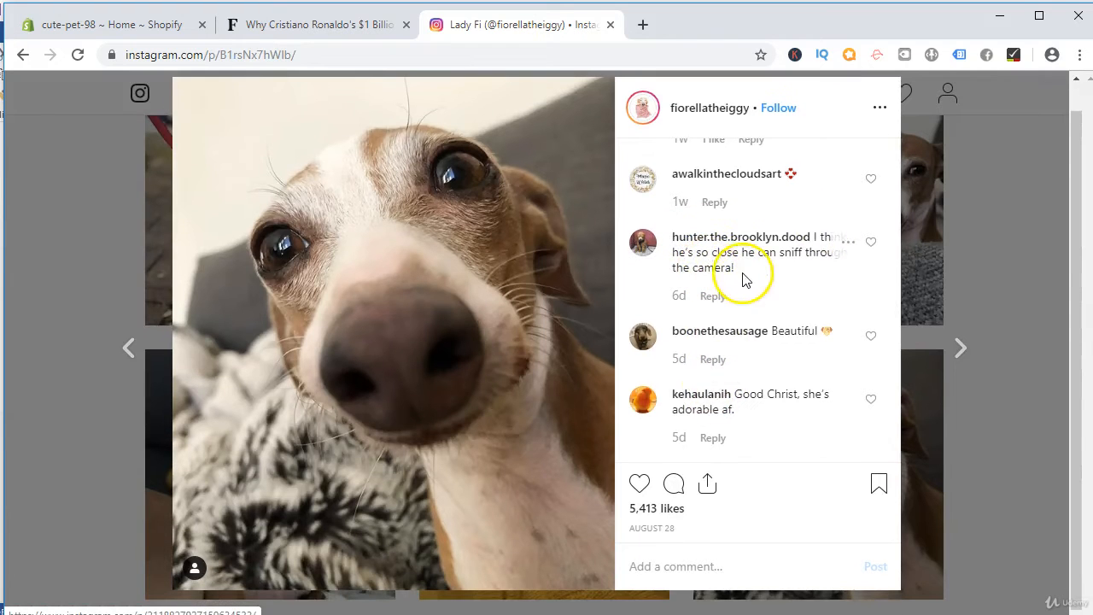
left_click(940, 246)
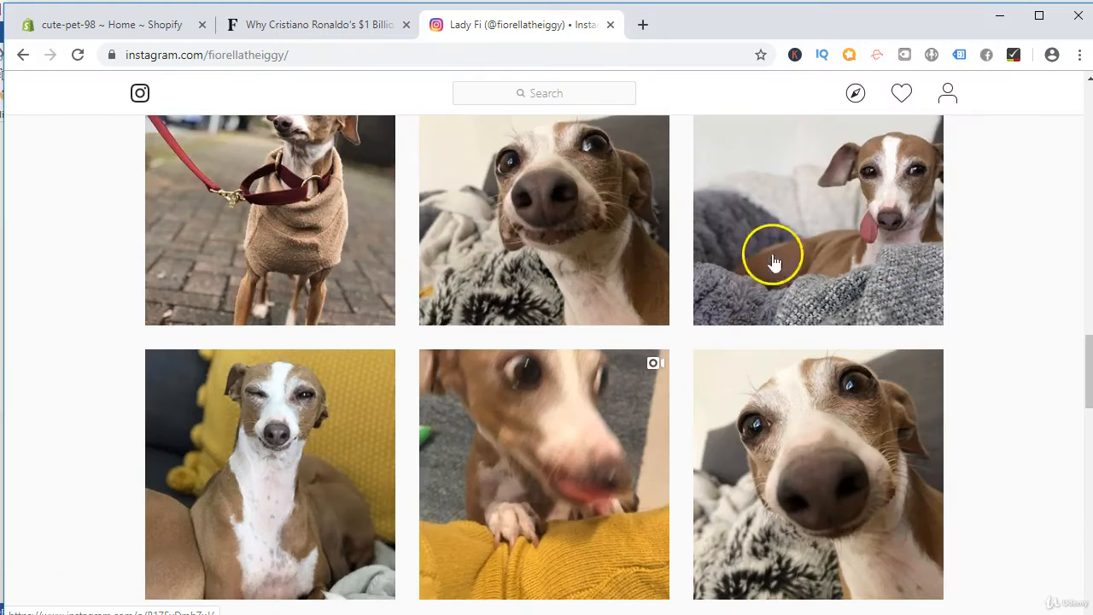
scroll(709, 303, "down", 5)
scroll(708, 307, "up", 10)
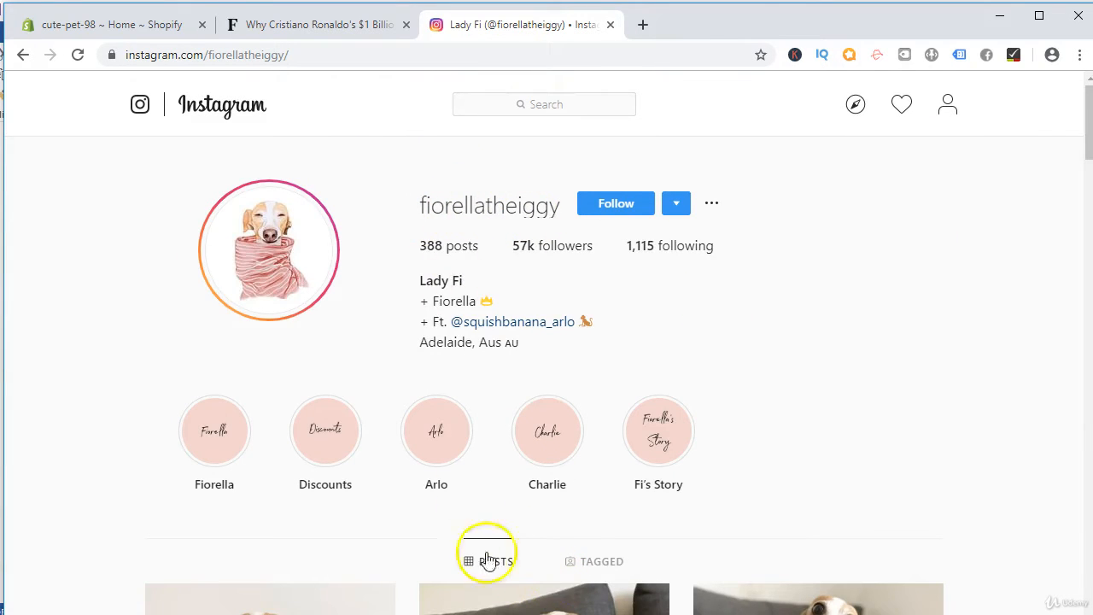
Step: Switch to the Word document and highlight the "Industry Engagement Rate" heading and the "1% or less" poor engagement line
left_click(531, 614)
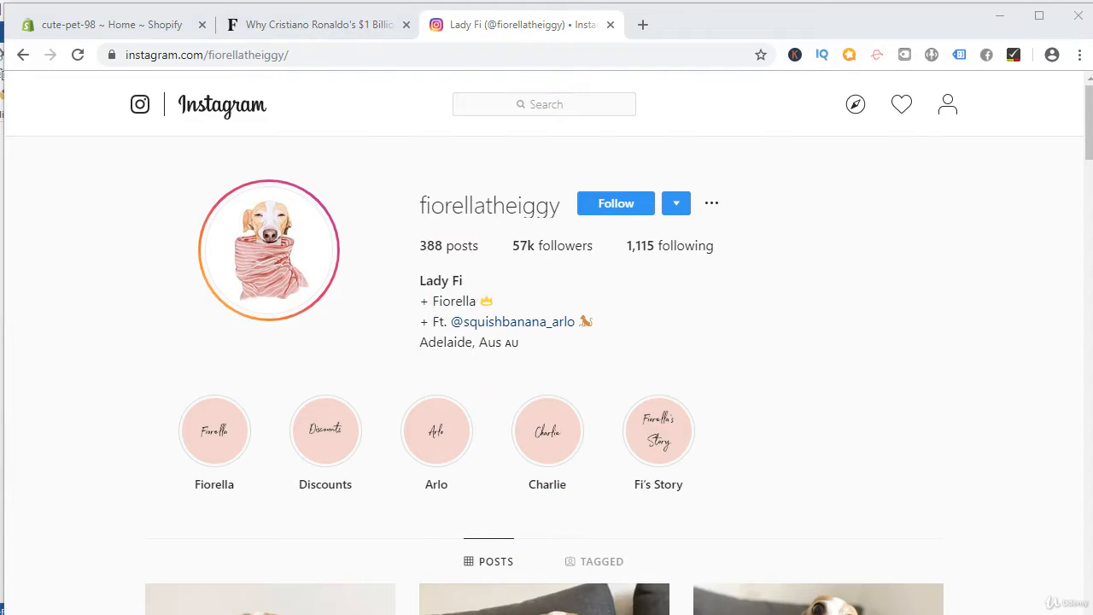
left_click(316, 401)
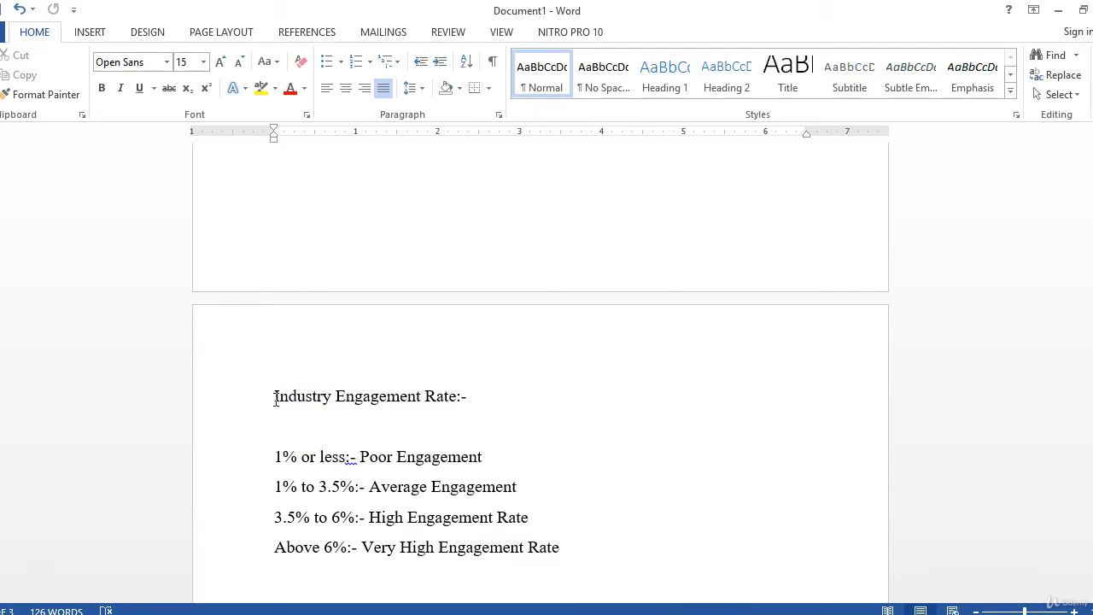
triple_click(342, 399)
left_click_drag(273, 457, 443, 453)
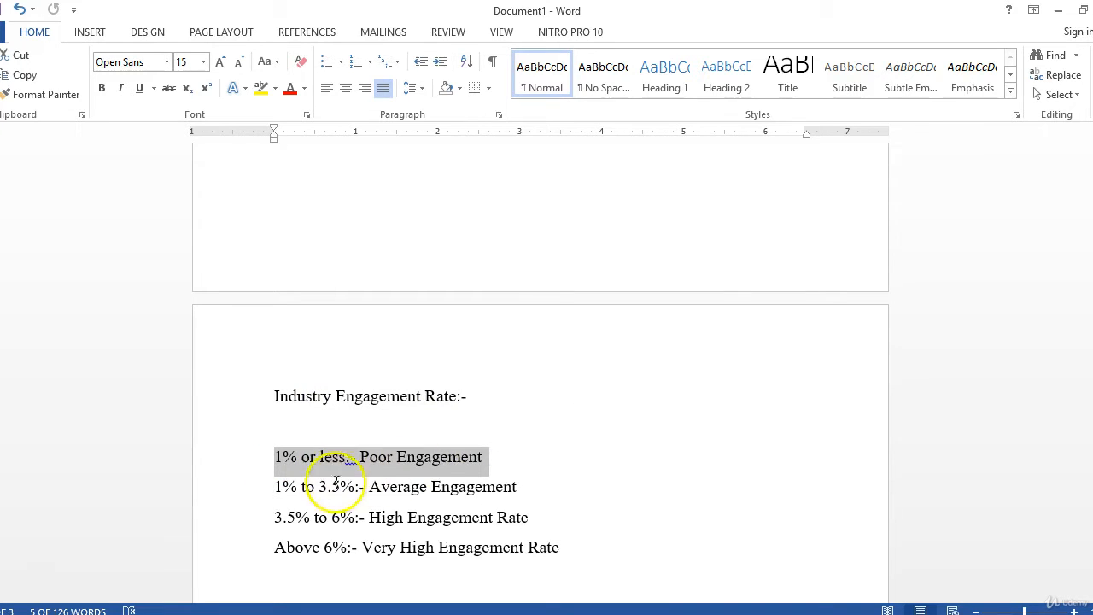
left_click_drag(307, 397, 470, 395)
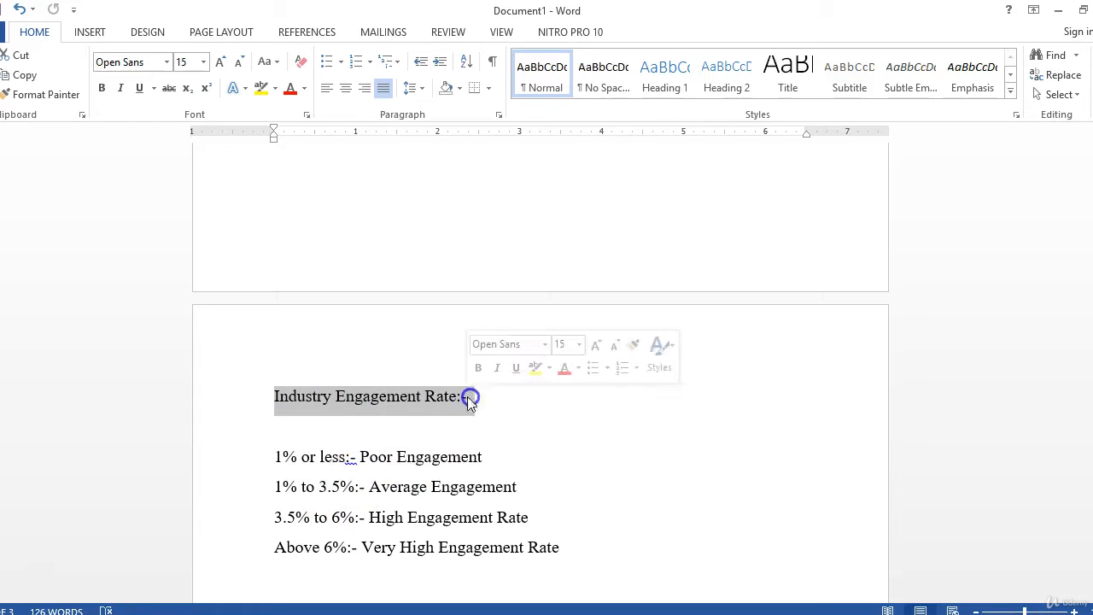
Step: Highlight the 1% to 3.5% average, 3.5% to 6% high and above 6% very high engagement entries in the list
left_click_drag(271, 488, 368, 490)
left_click(377, 485)
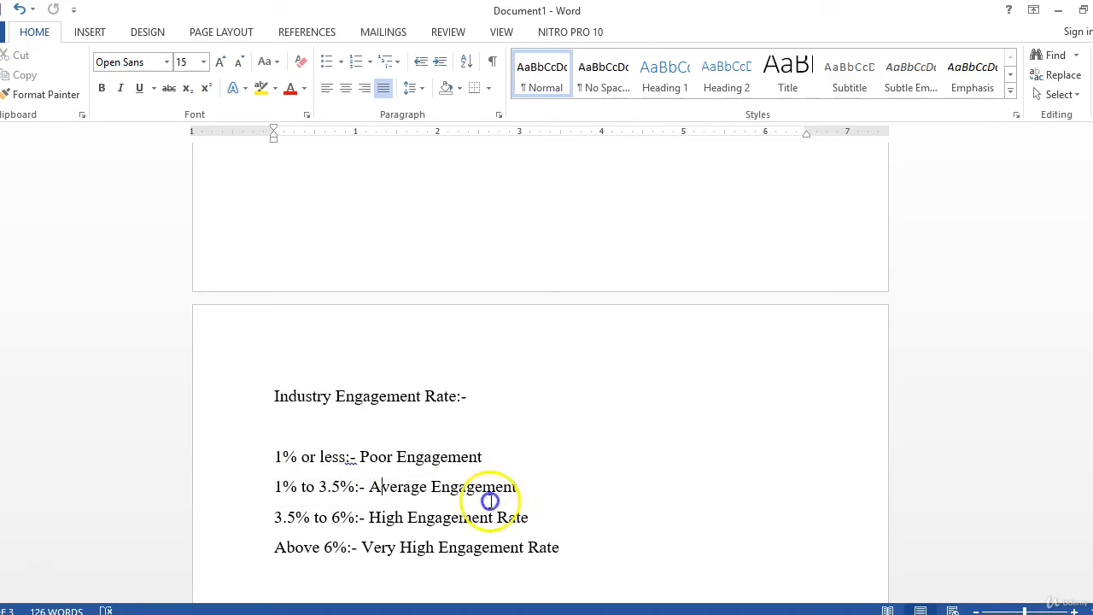
left_click_drag(490, 501, 549, 498)
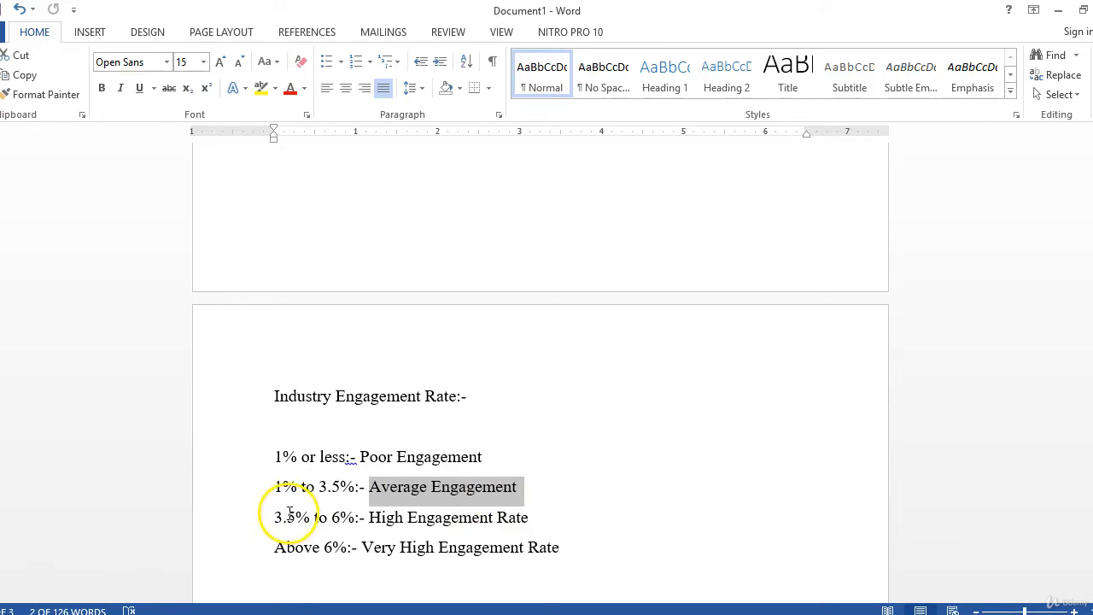
left_click_drag(273, 516, 519, 514)
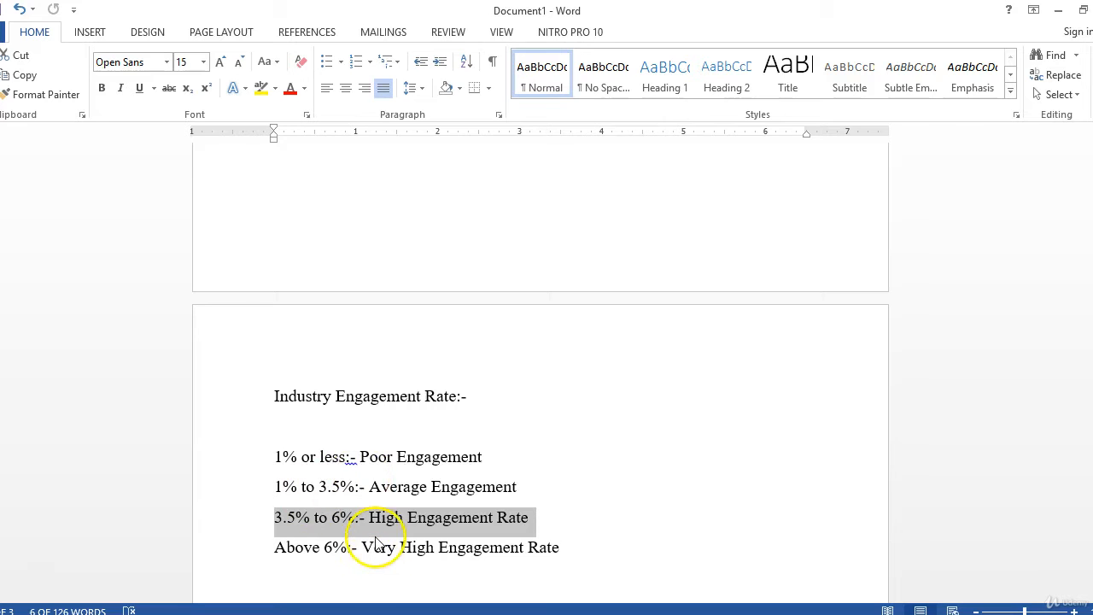
left_click_drag(273, 551, 547, 547)
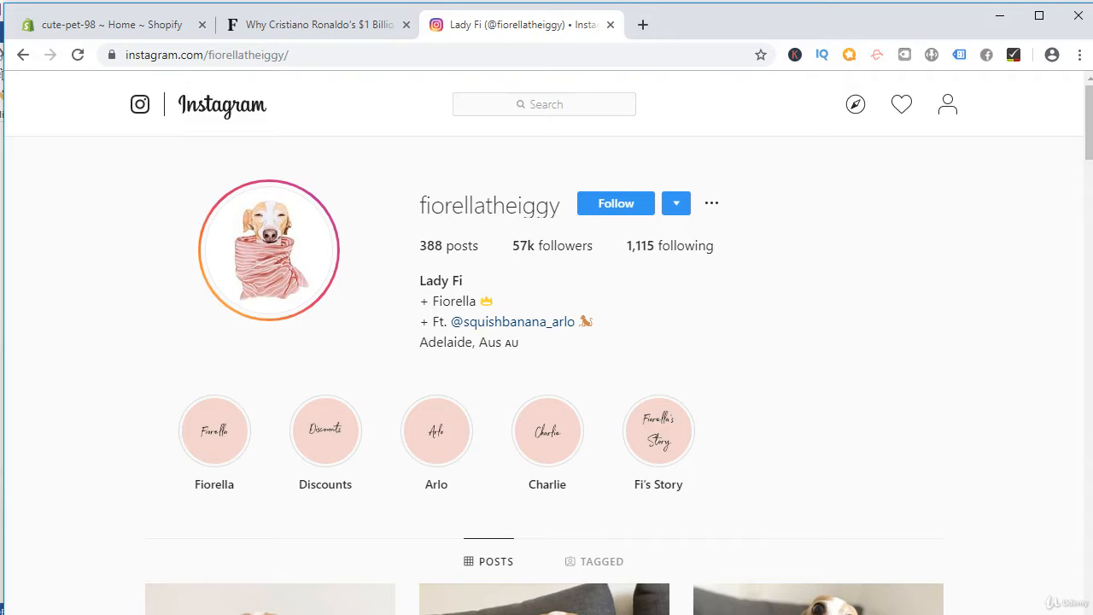
Step: Switch back to the dog account's Instagram profile in Chrome and weigh its post likes and comments against its follower count
scroll(384, 307, "down", 4)
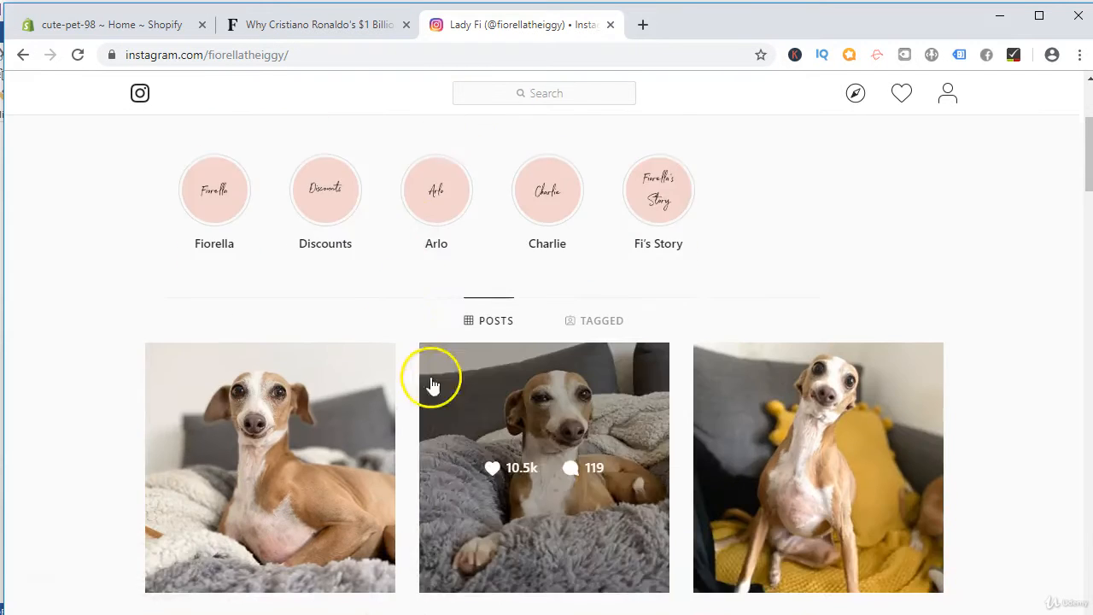
scroll(413, 392, "up", 4)
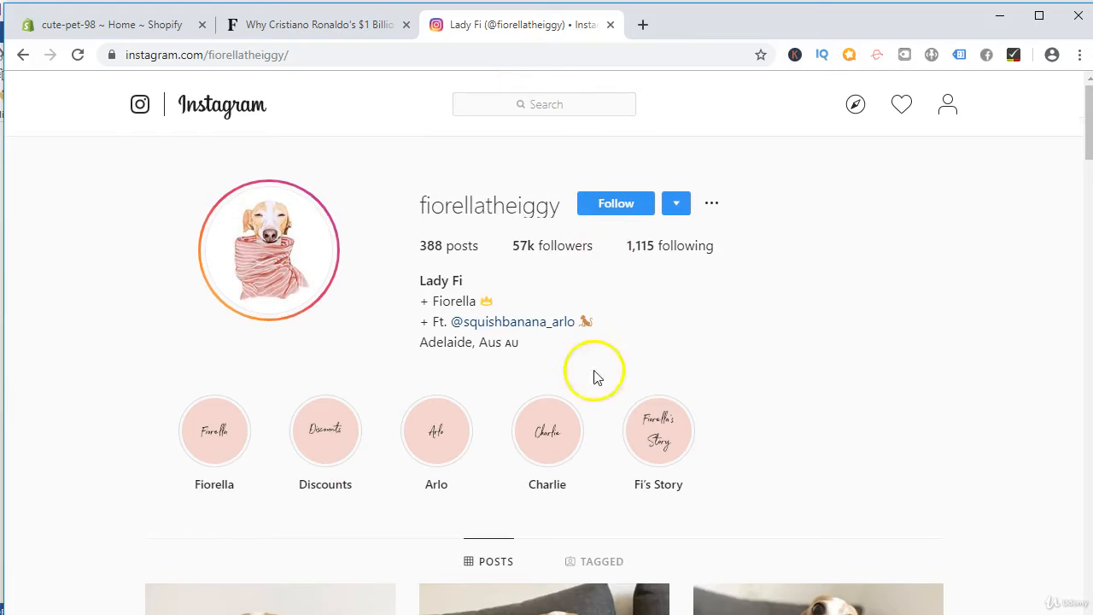
scroll(478, 308, "down", 1)
scroll(473, 293, "down", 5)
scroll(464, 293, "up", 5)
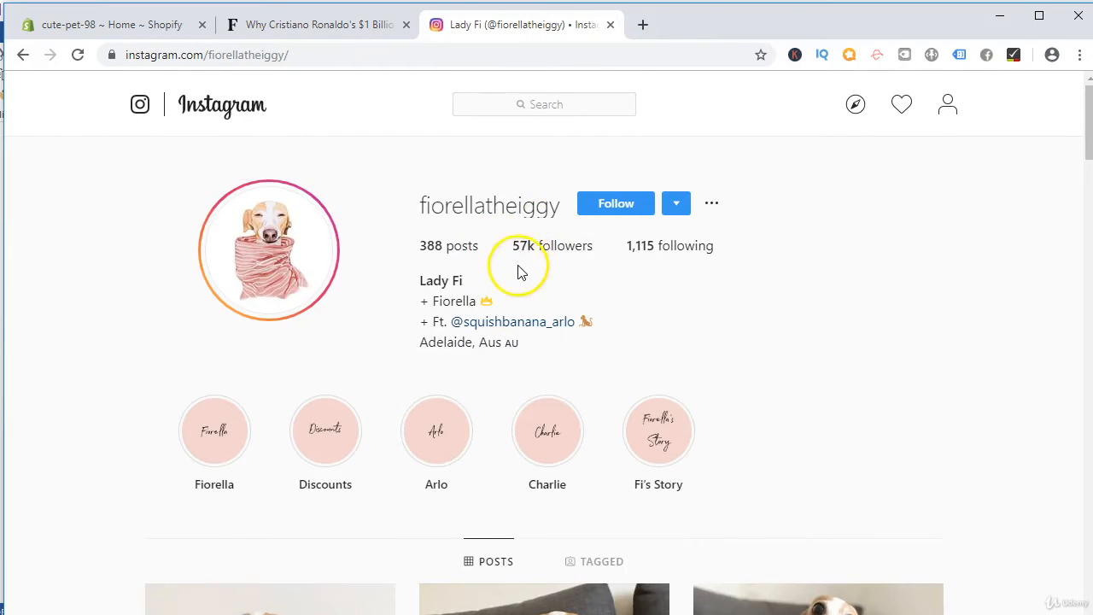
scroll(522, 269, "down", 5)
scroll(515, 268, "up", 5)
scroll(527, 264, "down", 6)
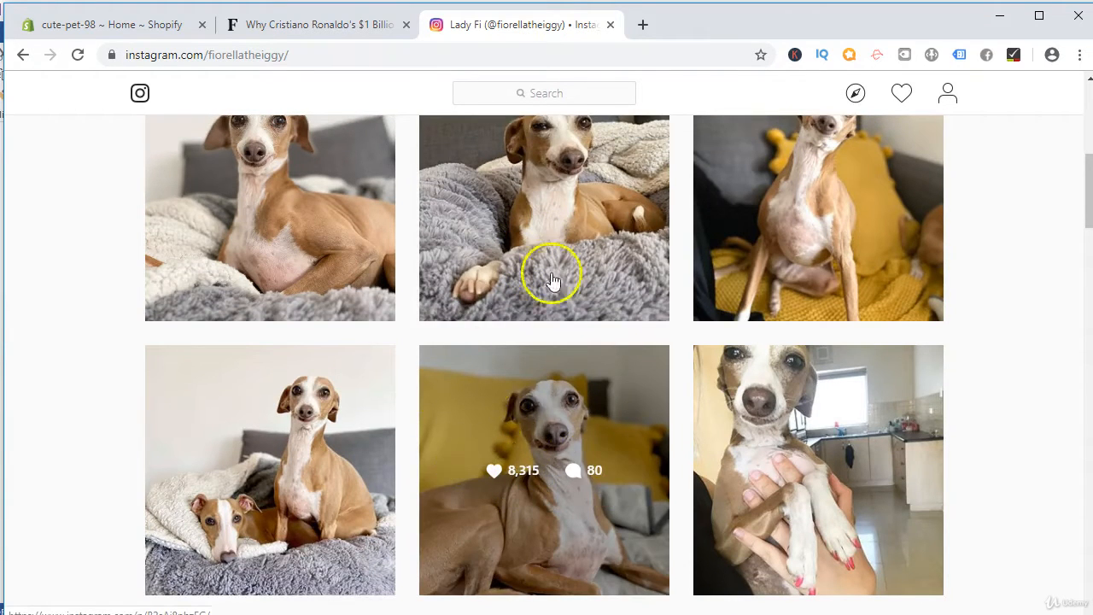
Step: Compare the likes, views and comments on several rows of the dog account's posts with the follower count in the profile header
scroll(524, 268, "up", 5)
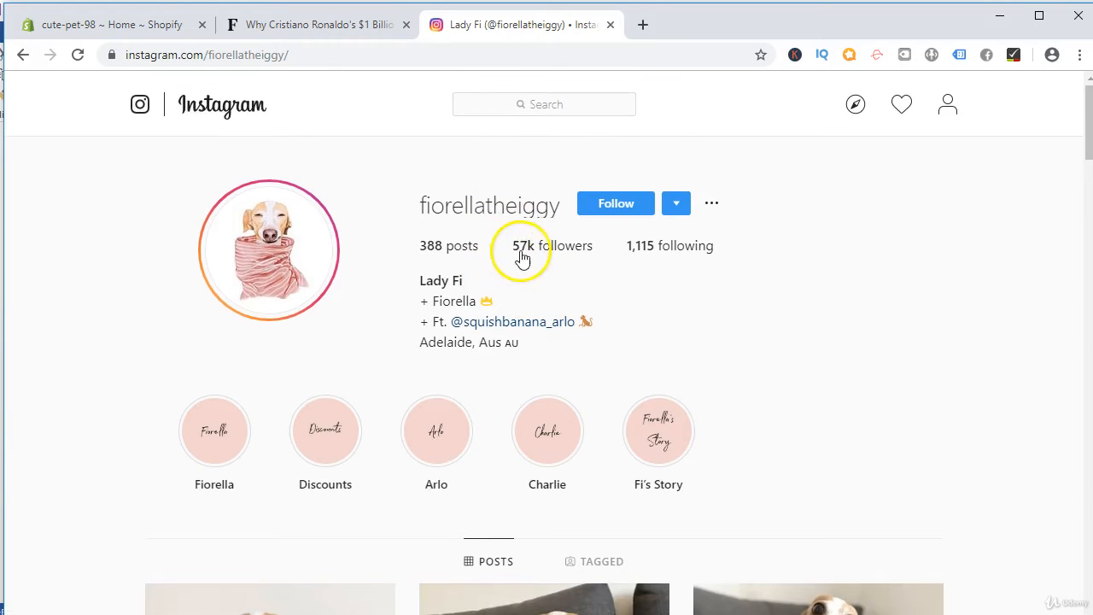
mouse_move(560, 254)
scroll(534, 256, "down", 5)
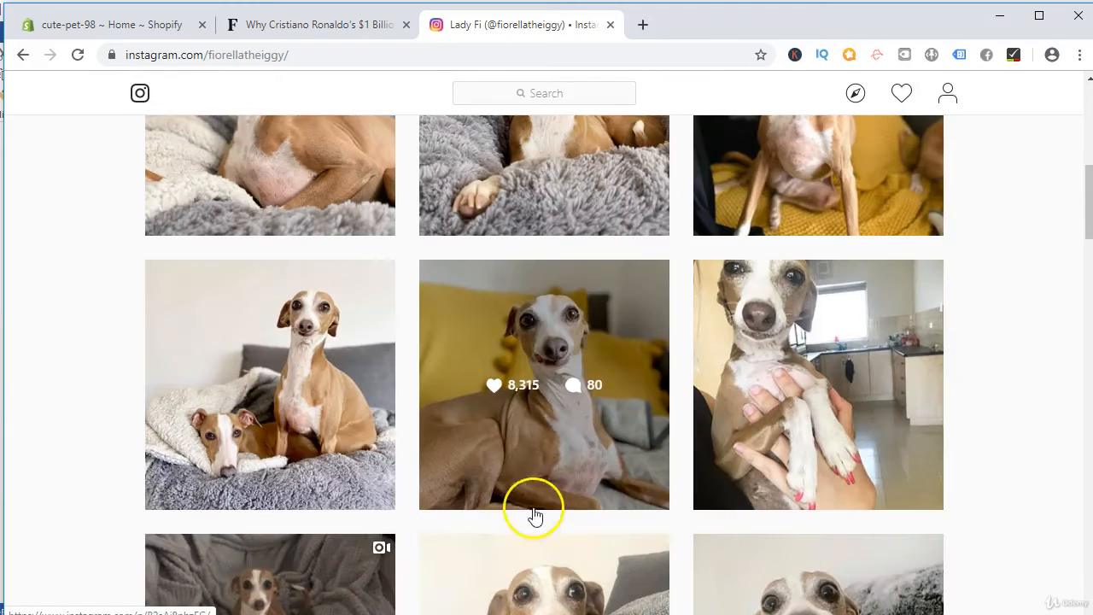
scroll(542, 314, "up", 6)
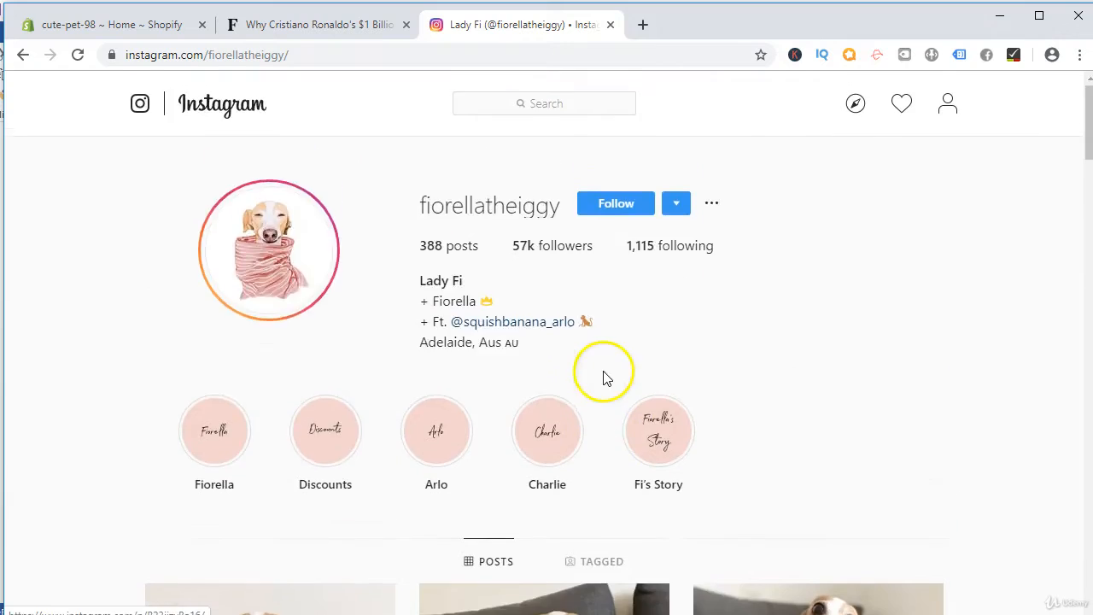
scroll(598, 378, "down", 5)
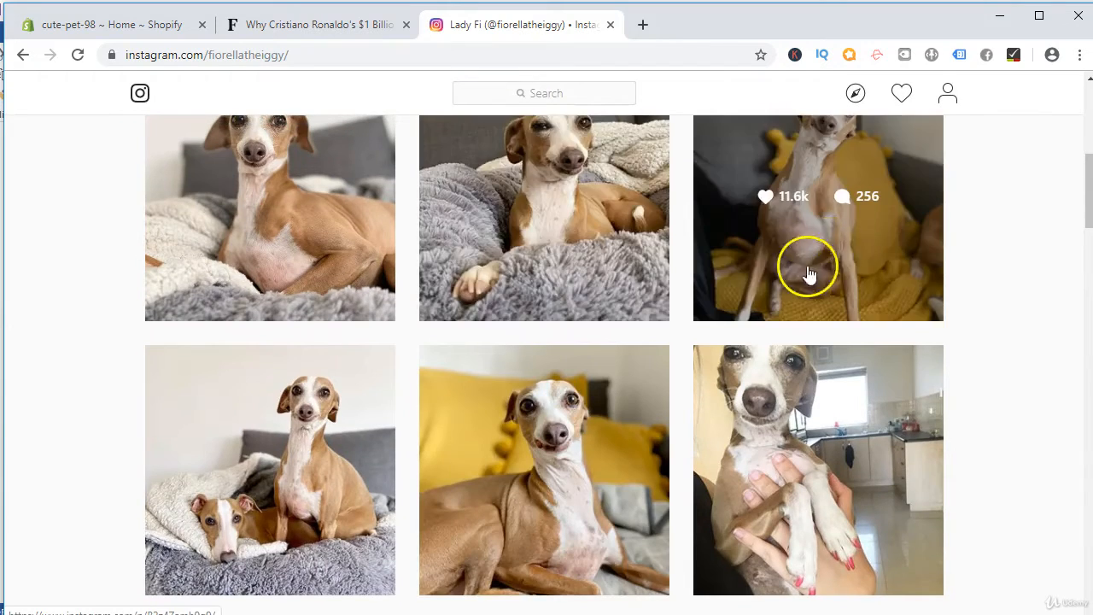
scroll(803, 273, "down", 4)
scroll(803, 274, "down", 4)
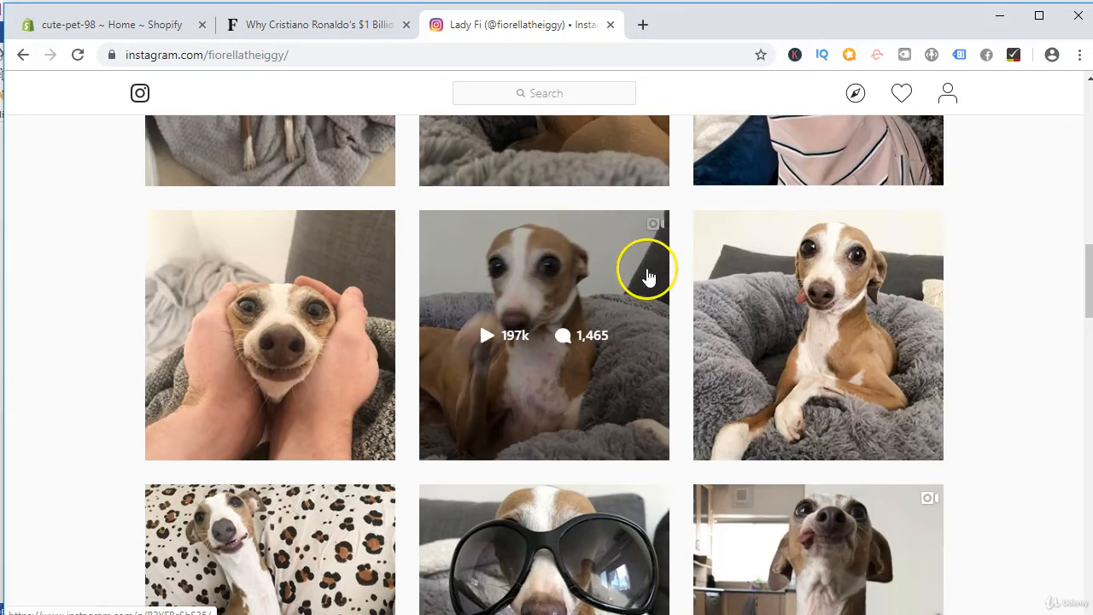
scroll(559, 267, "up", 3)
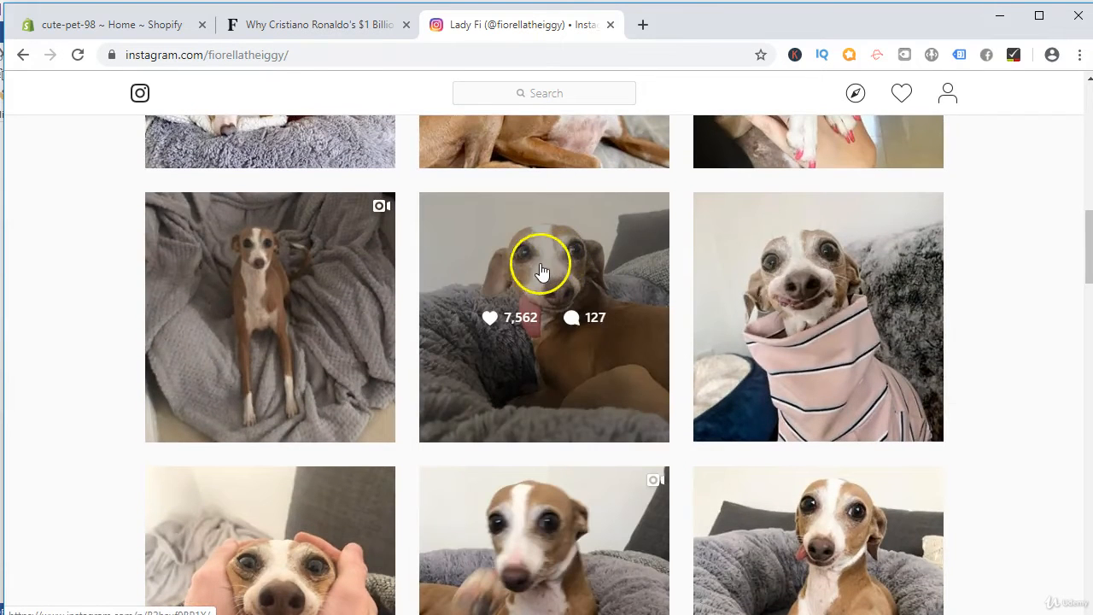
scroll(598, 239, "up", 5)
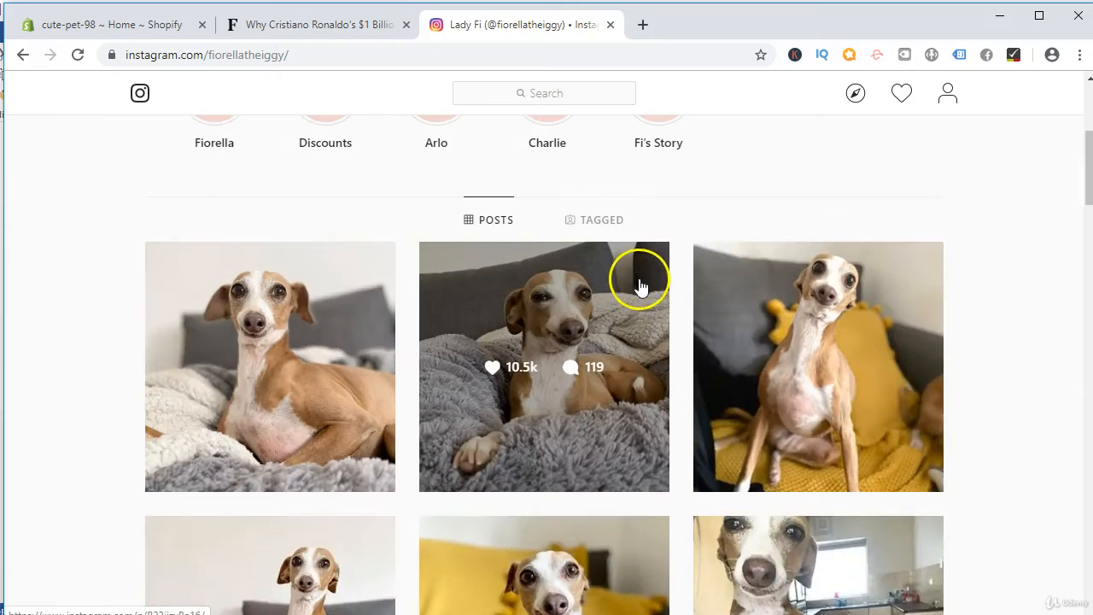
scroll(563, 298, "up", 4)
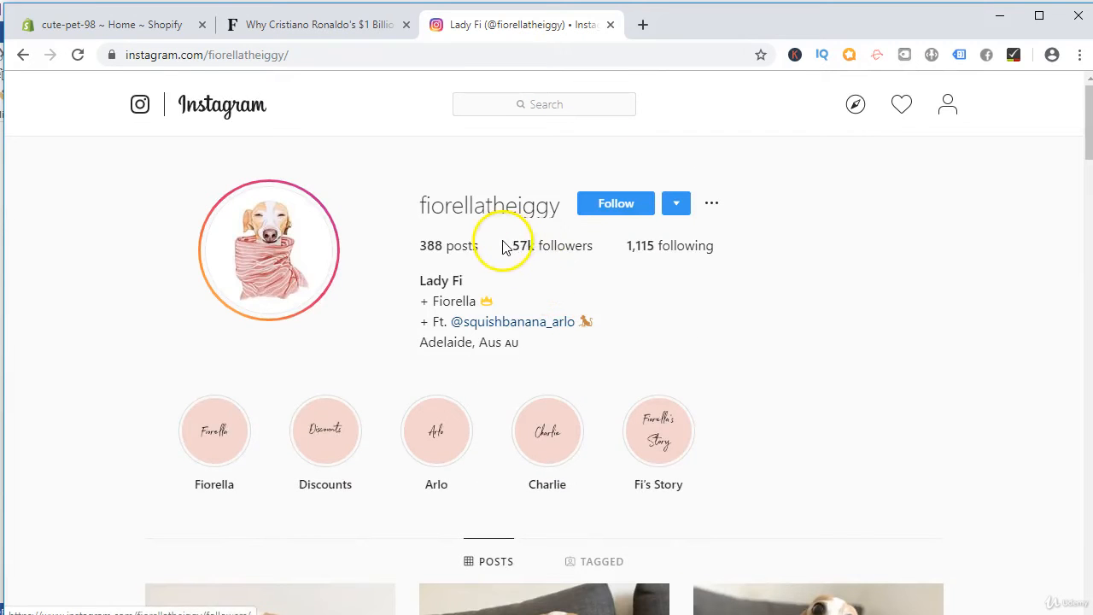
left_click_drag(596, 249, 607, 262)
scroll(512, 299, "down", 5)
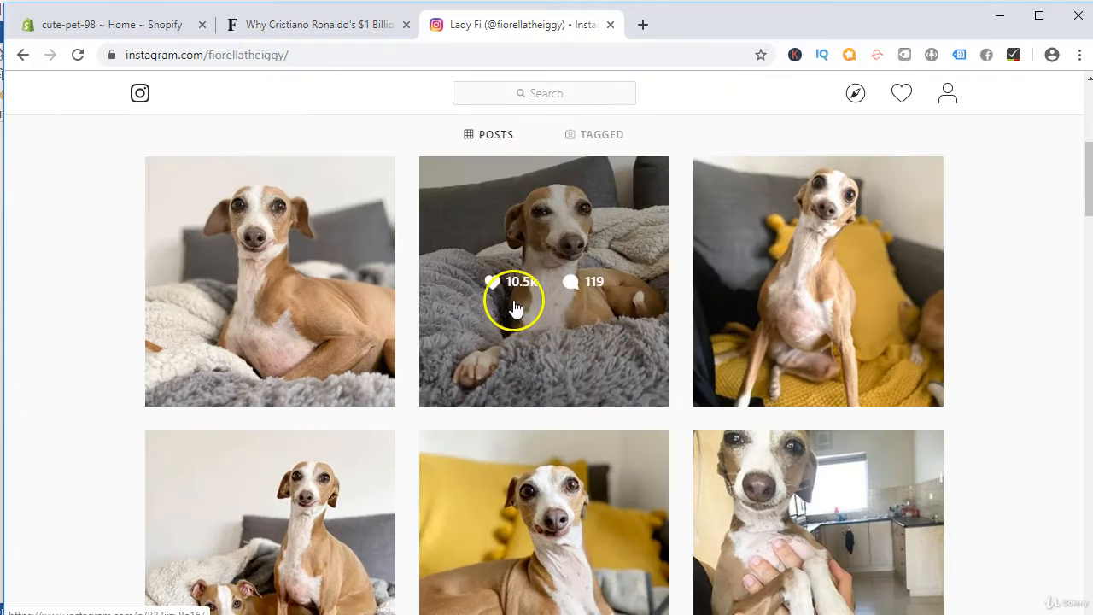
scroll(795, 380, "down", 4)
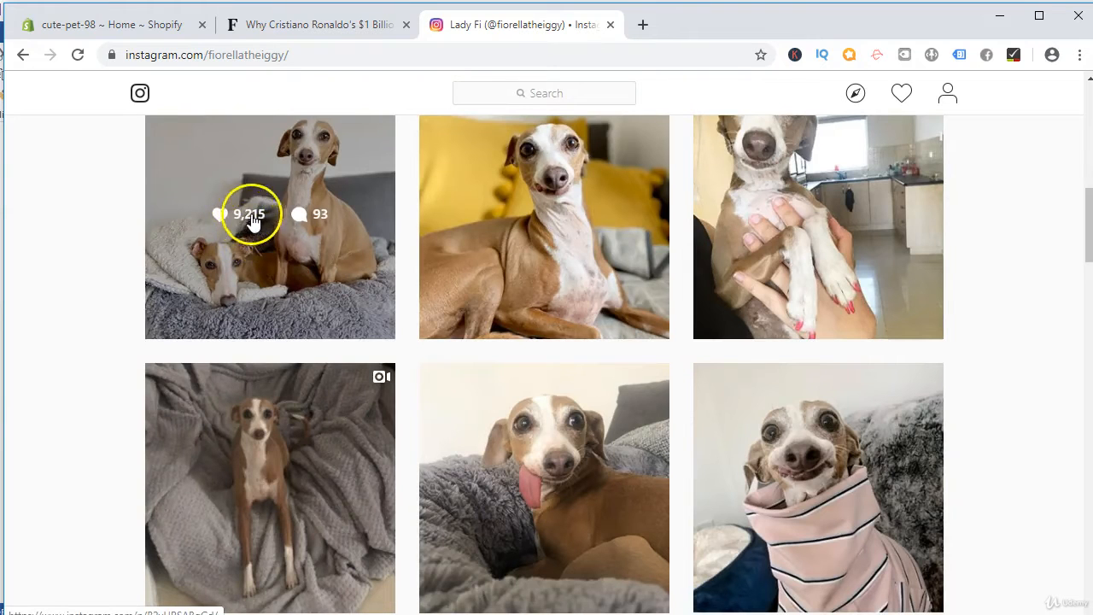
Step: Open the photo of the dog in front of the yellow cushions, read its caption and comments, then close it
left_click(544, 246)
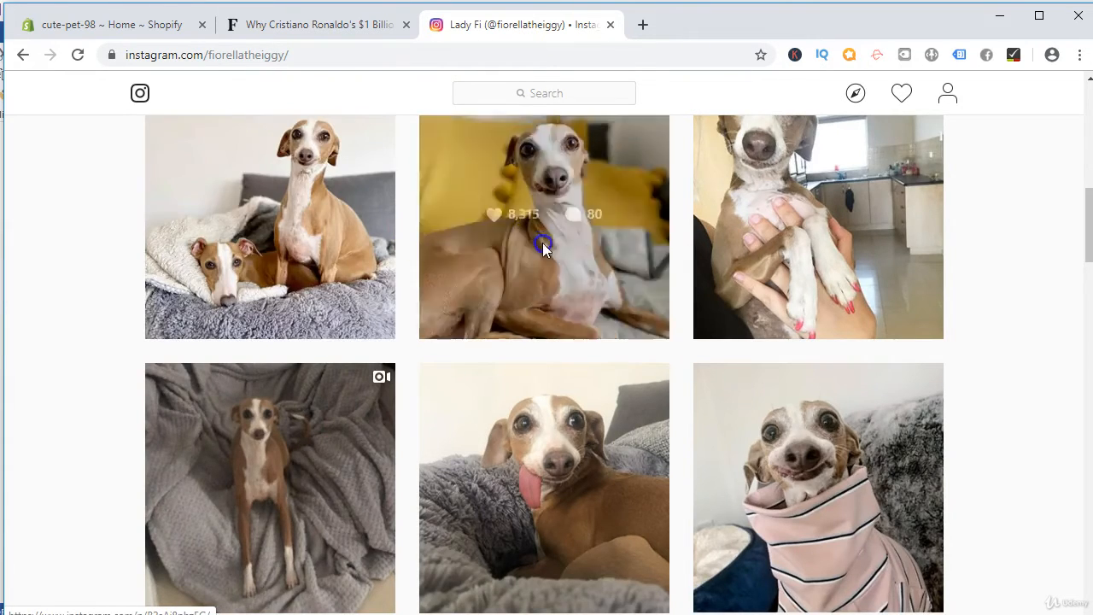
scroll(777, 325, "down", 1)
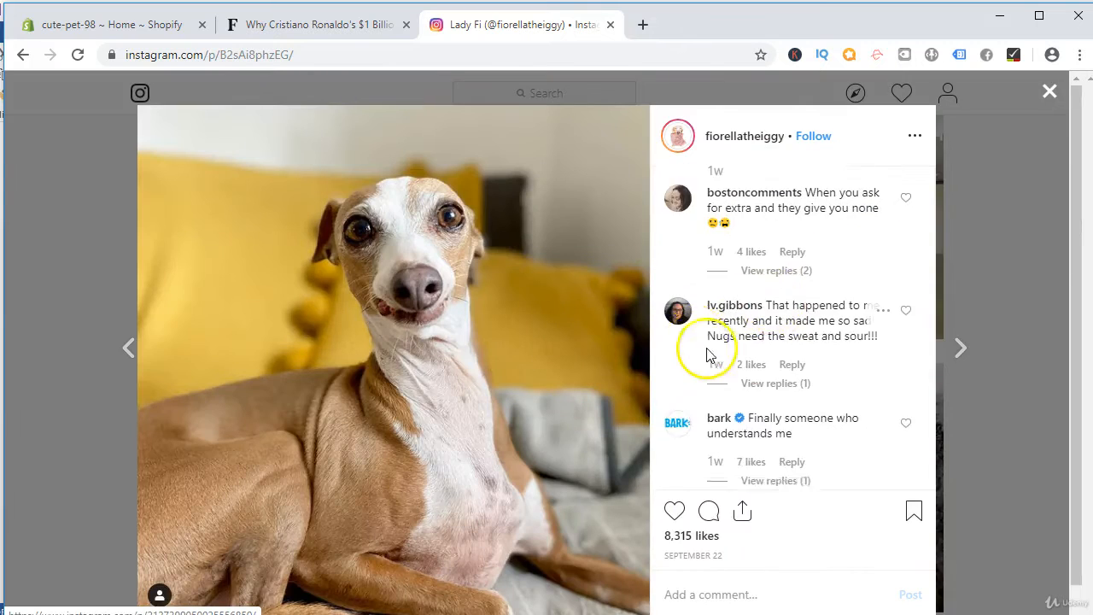
scroll(726, 354, "down", 3)
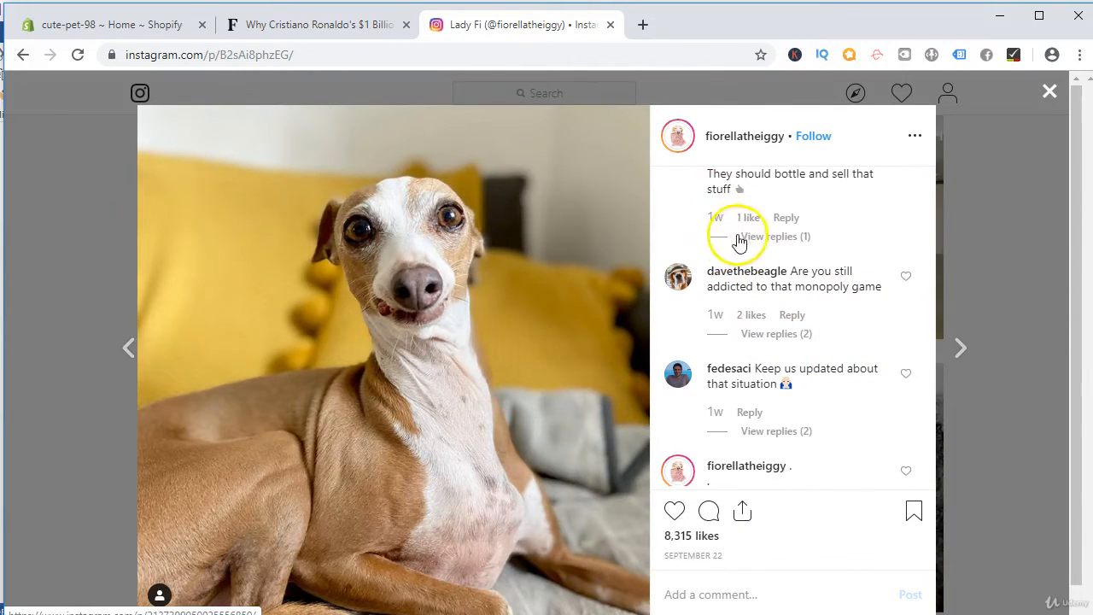
scroll(769, 274, "up", 5)
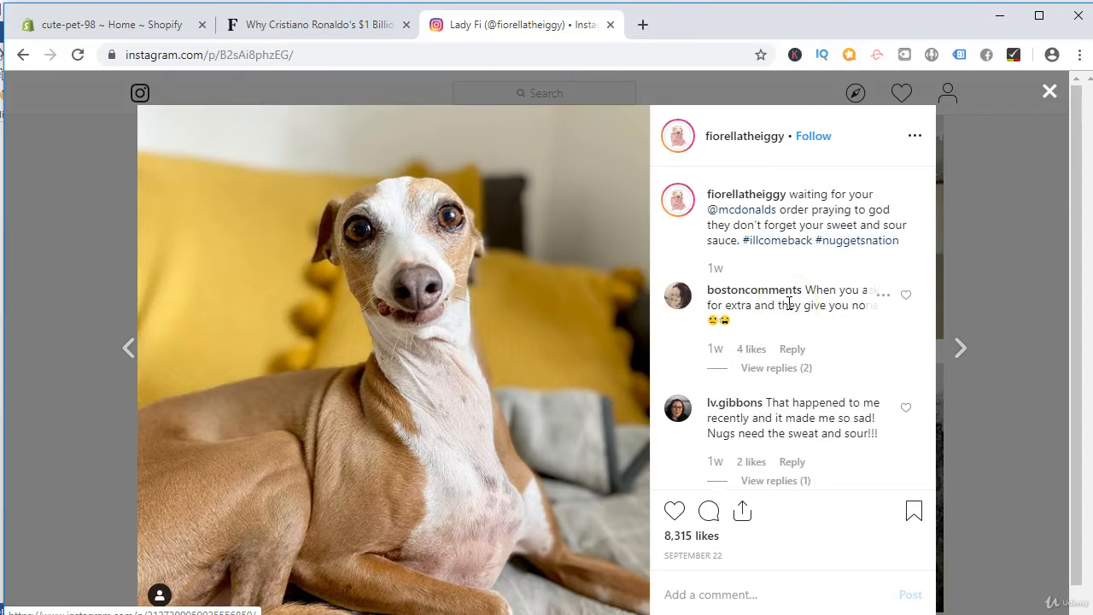
scroll(790, 303, "down", 2)
scroll(854, 307, "up", 2)
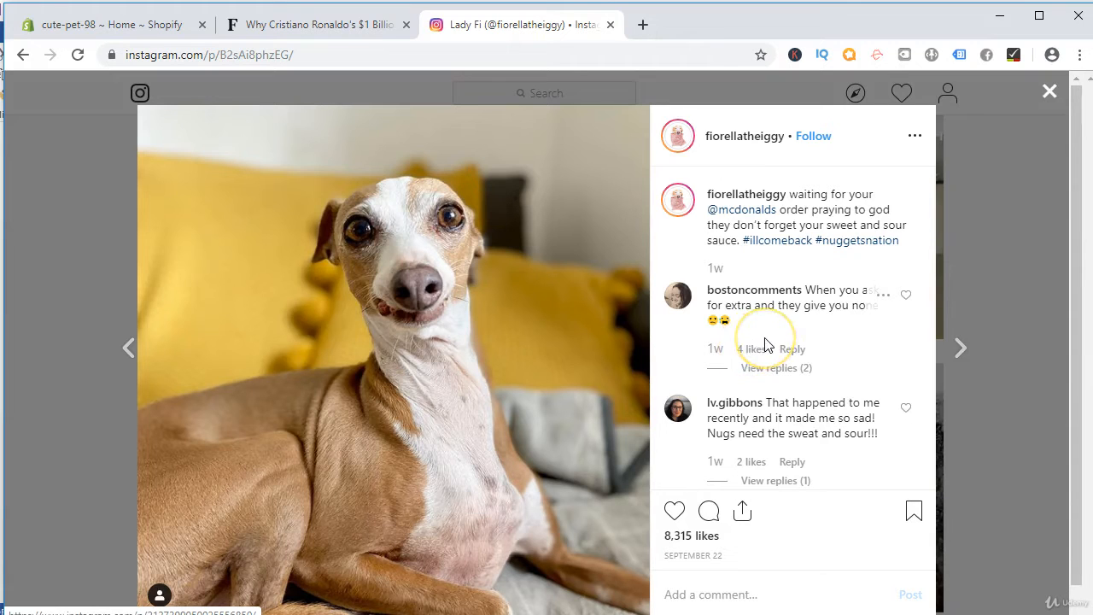
scroll(768, 346, "down", 2)
scroll(820, 363, "up", 2)
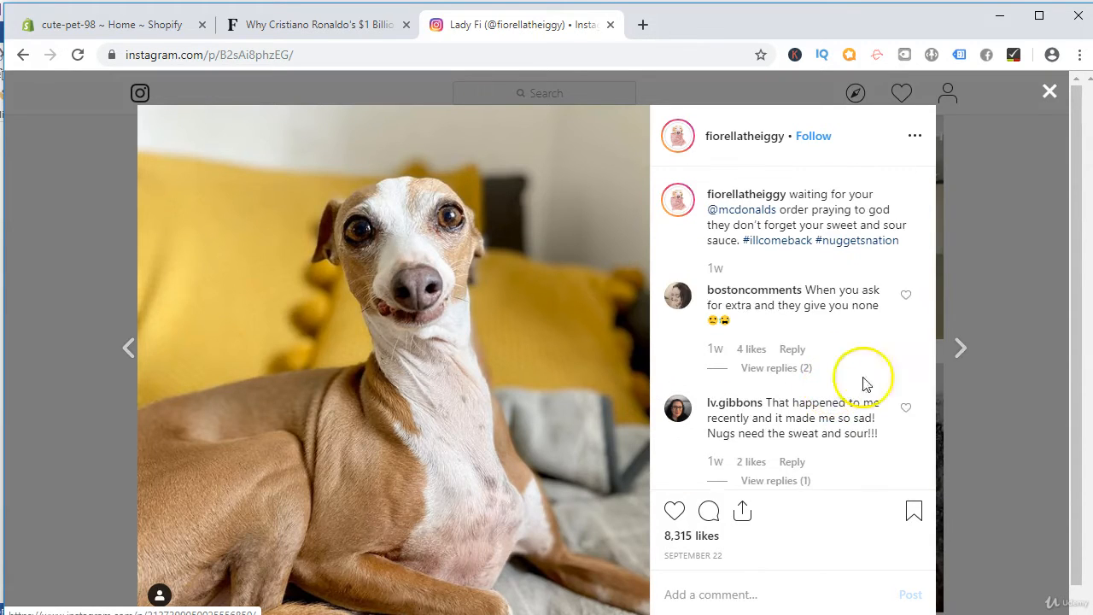
left_click(973, 242)
Step: Open the kitchen photo of the dog with painted nails, read through its comments and hashtags, then close it
left_click(836, 277)
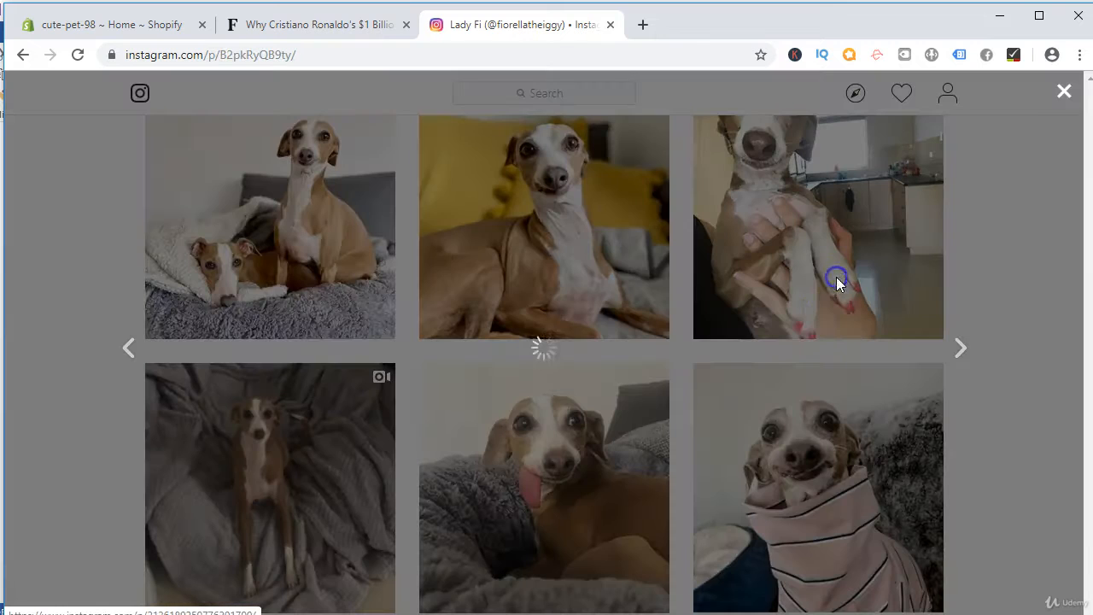
scroll(788, 311, "down", 1)
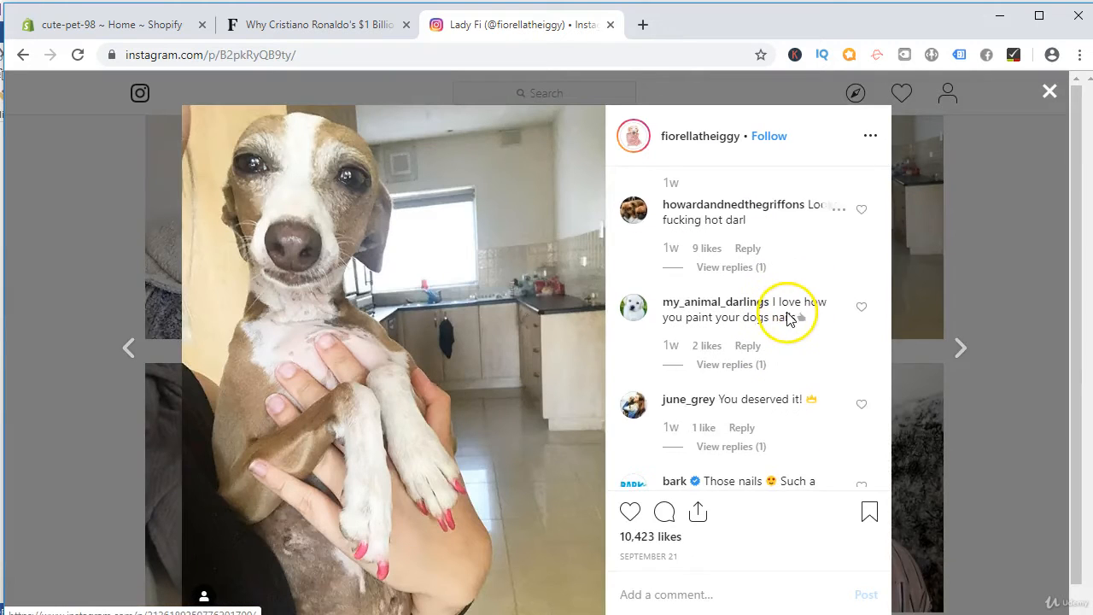
scroll(764, 410, "down", 6)
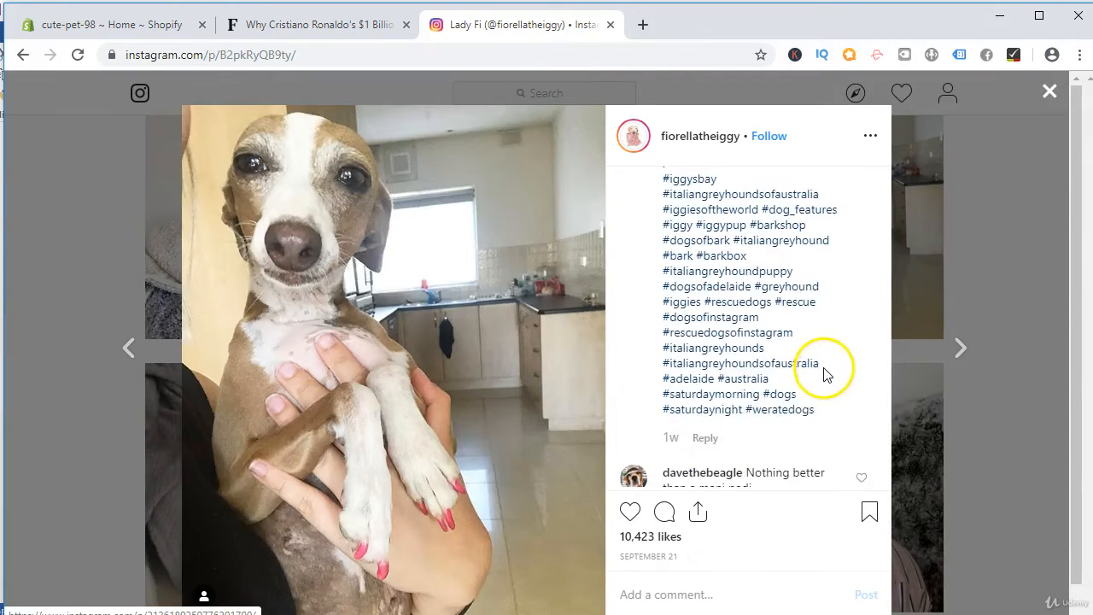
scroll(846, 369, "up", 2)
scroll(827, 350, "up", 4)
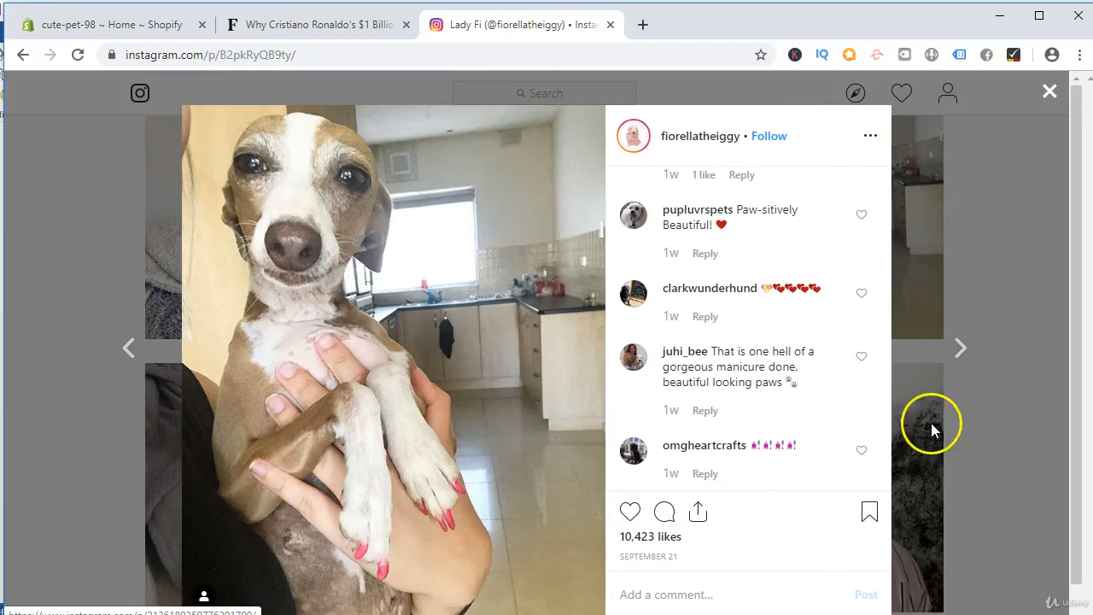
left_click(931, 425)
Step: Open the tongue-out photo of the dog on the grey bed, check its comments, then close it and review the profile's follower count
scroll(912, 438, "down", 5)
left_click(791, 365)
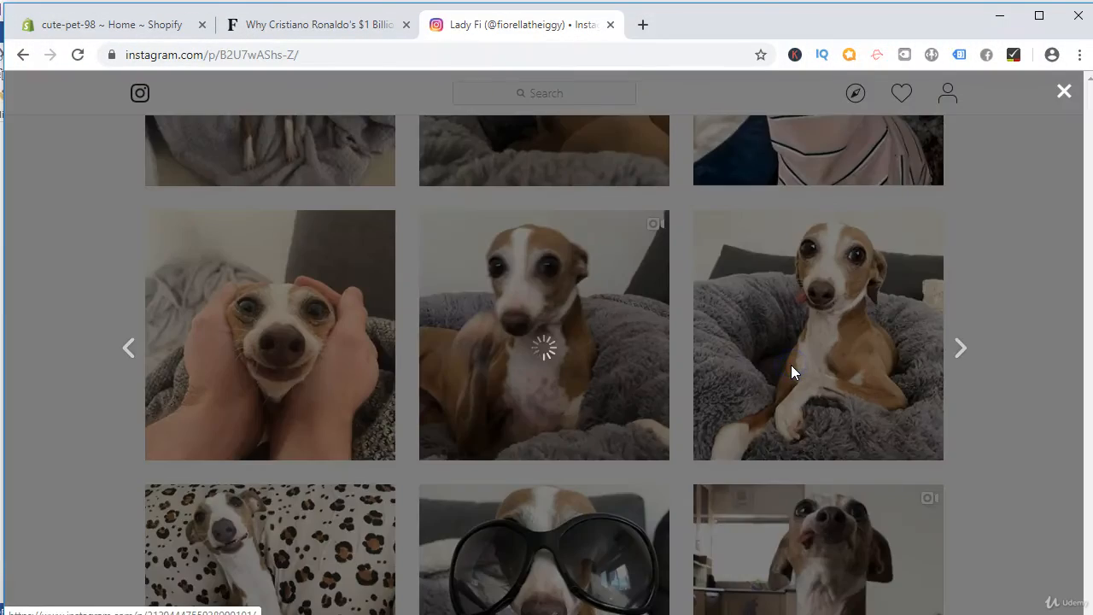
scroll(803, 363, "down", 4)
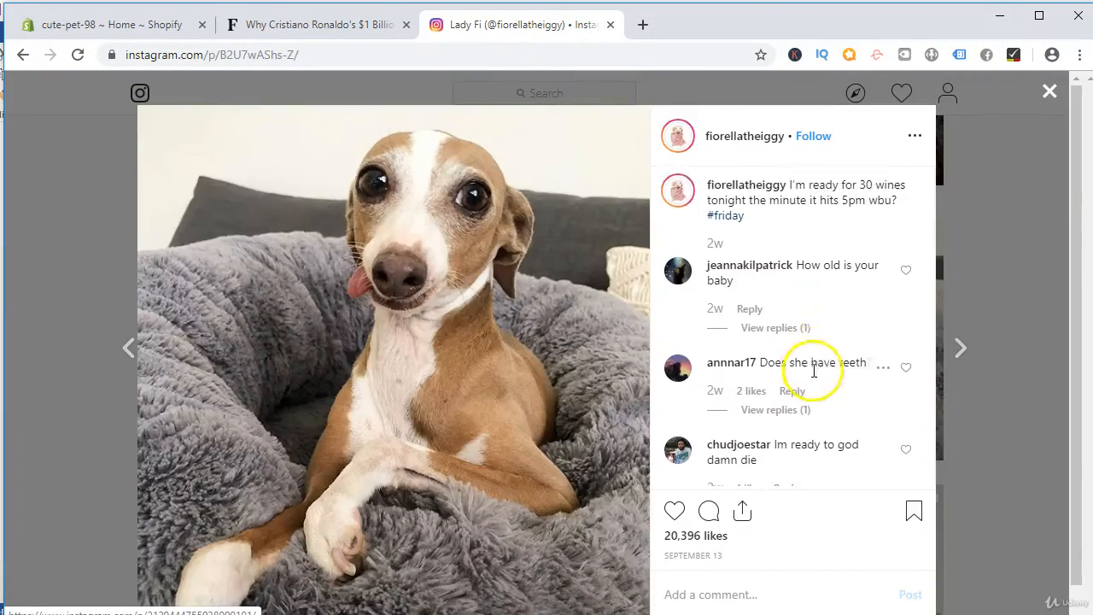
left_click(1012, 281)
scroll(817, 349, "up", 10)
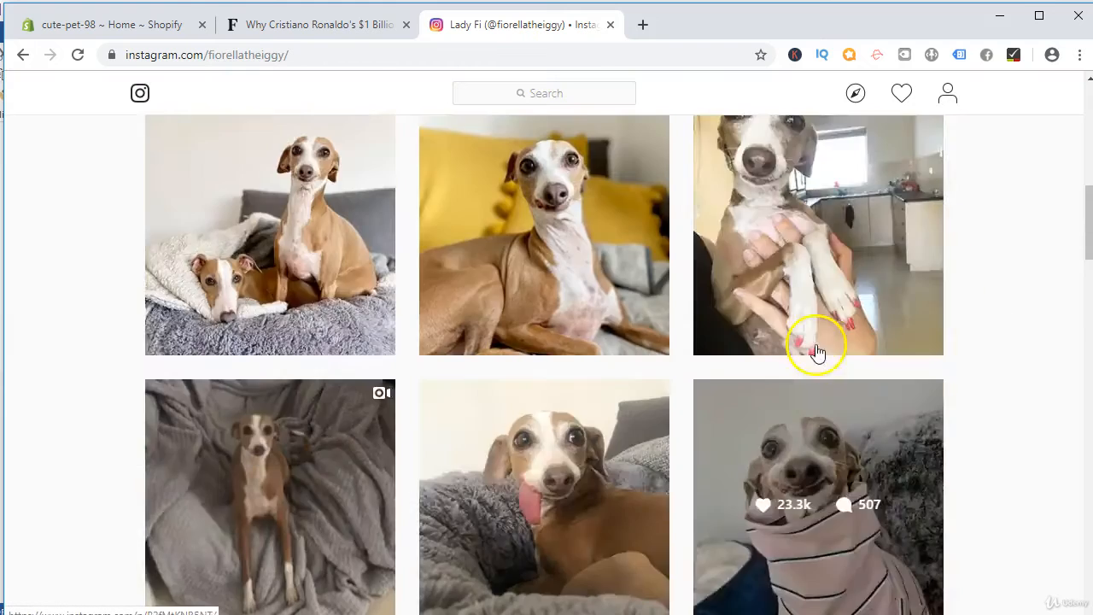
scroll(810, 341, "up", 2)
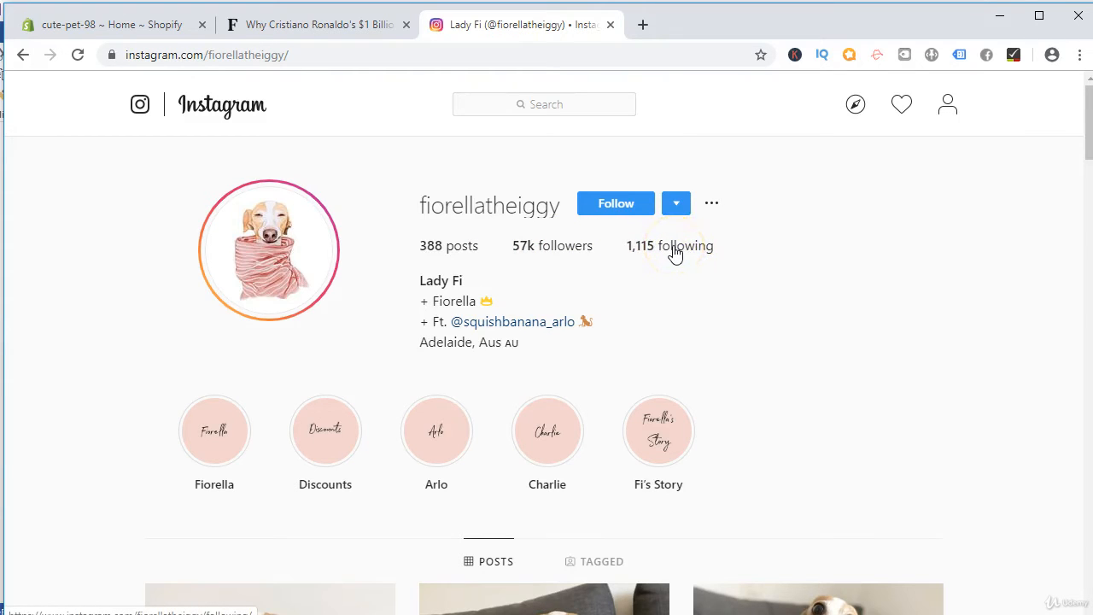
left_click(553, 253)
left_click(557, 253)
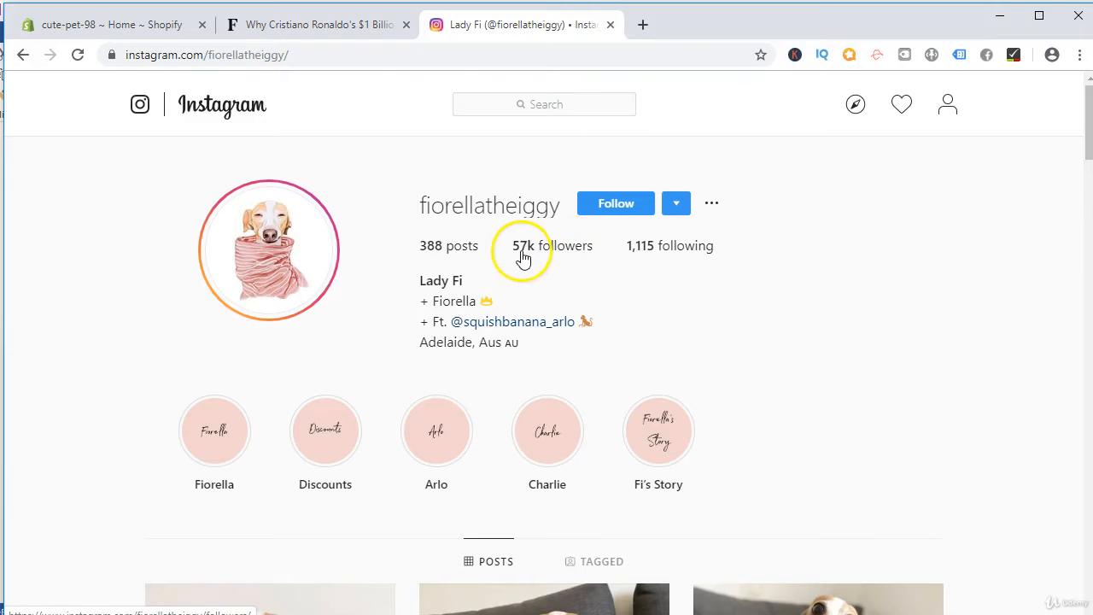
mouse_move(524, 258)
Step: Open a new browser tab and copy the web address of the dog account's Instagram profile
left_click(647, 29)
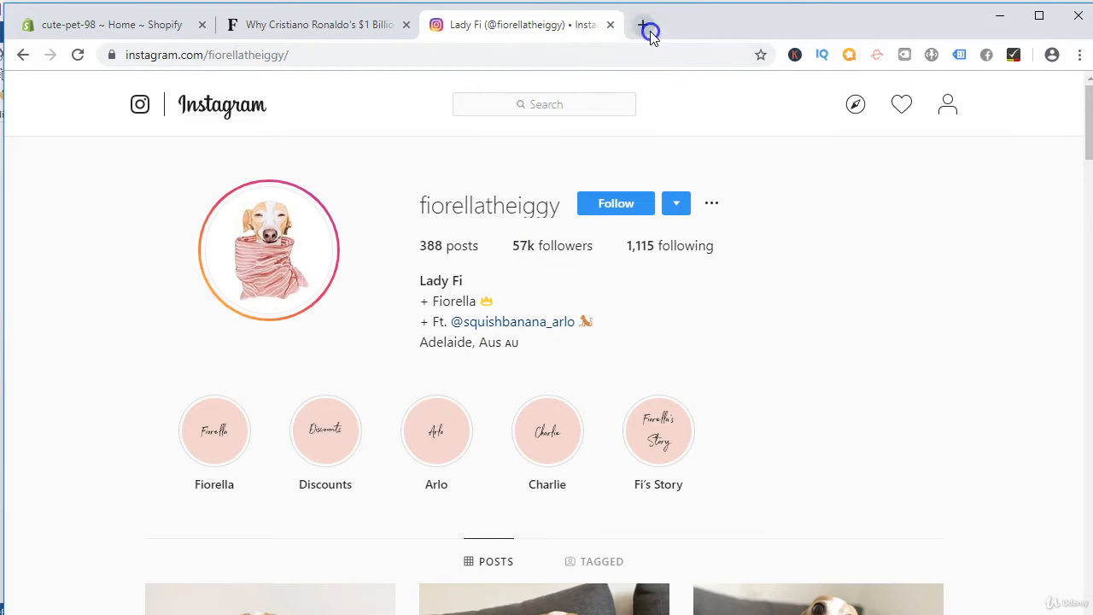
left_click(501, 26)
left_click(468, 56)
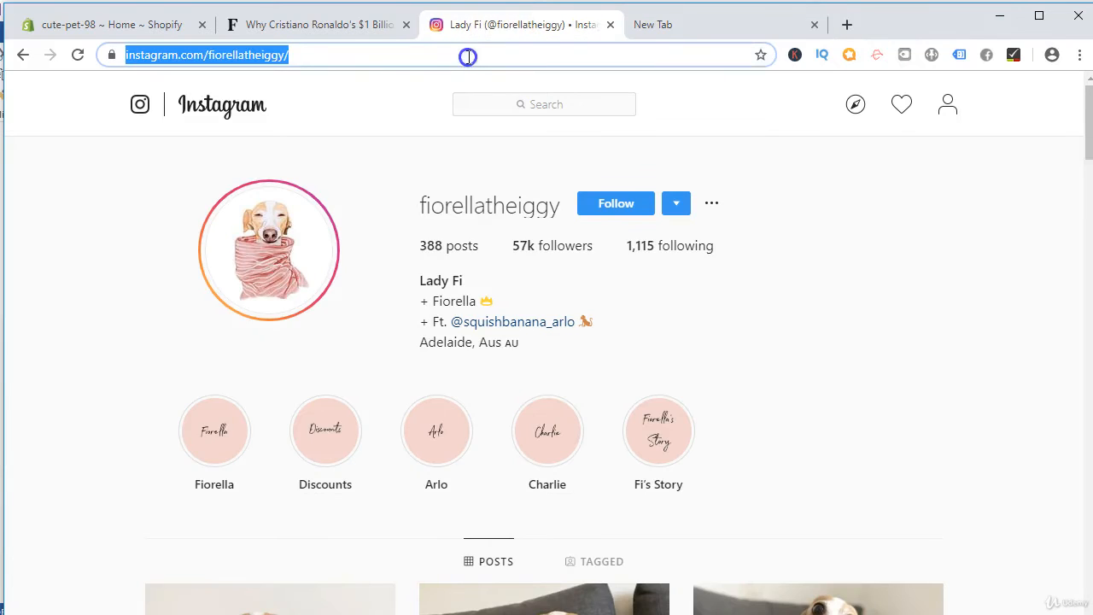
right_click(468, 56)
left_click(532, 115)
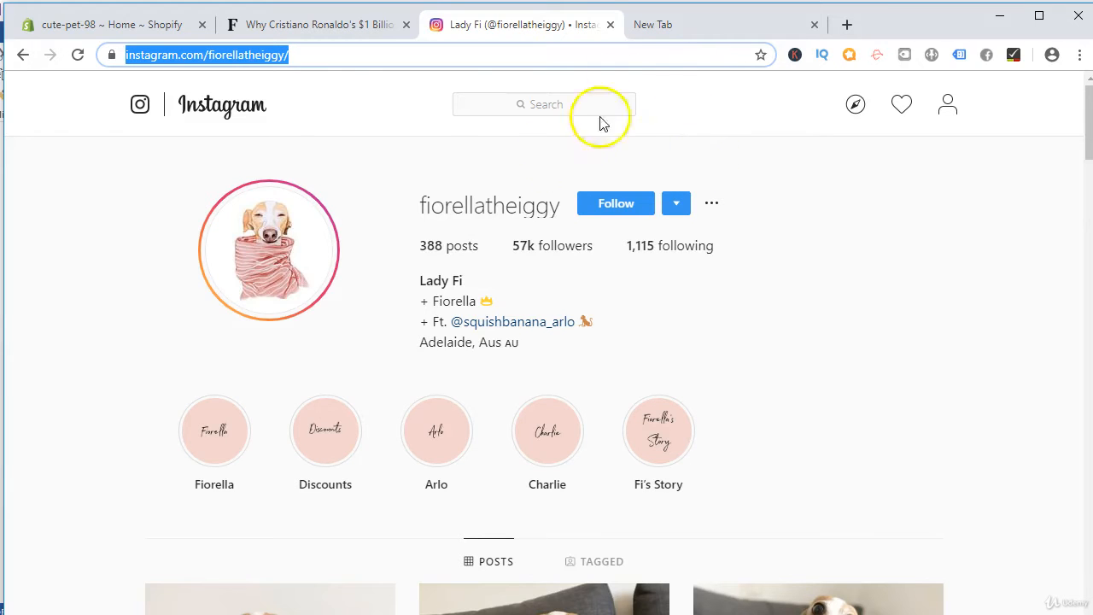
Step: Search Google for "phlanx" in the new tab and open the Phlanx: Social Media Marketing Platform website
left_click(673, 34)
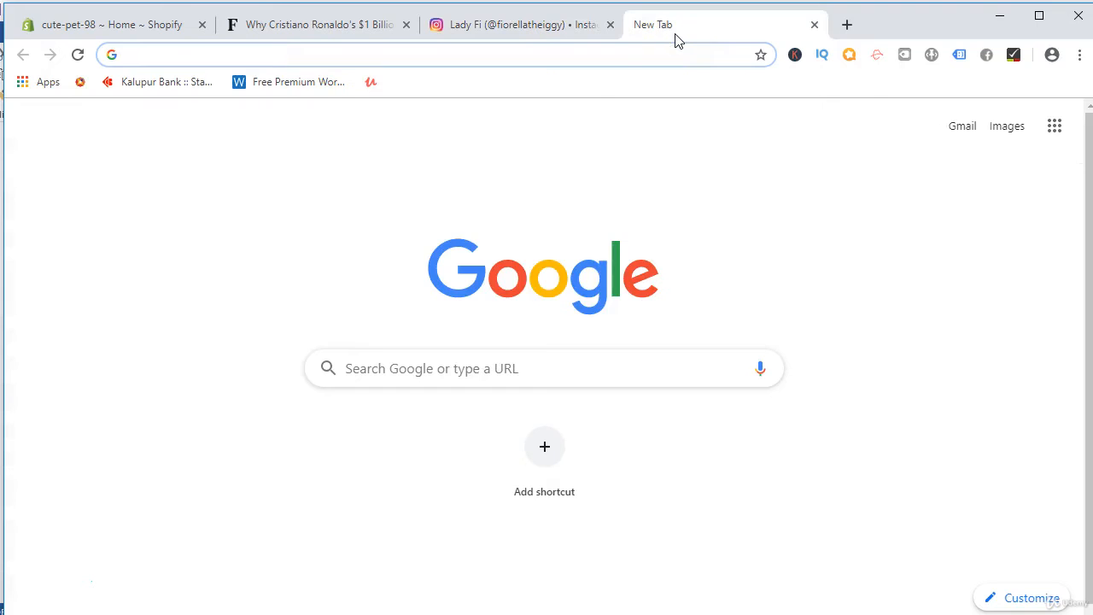
type("ph")
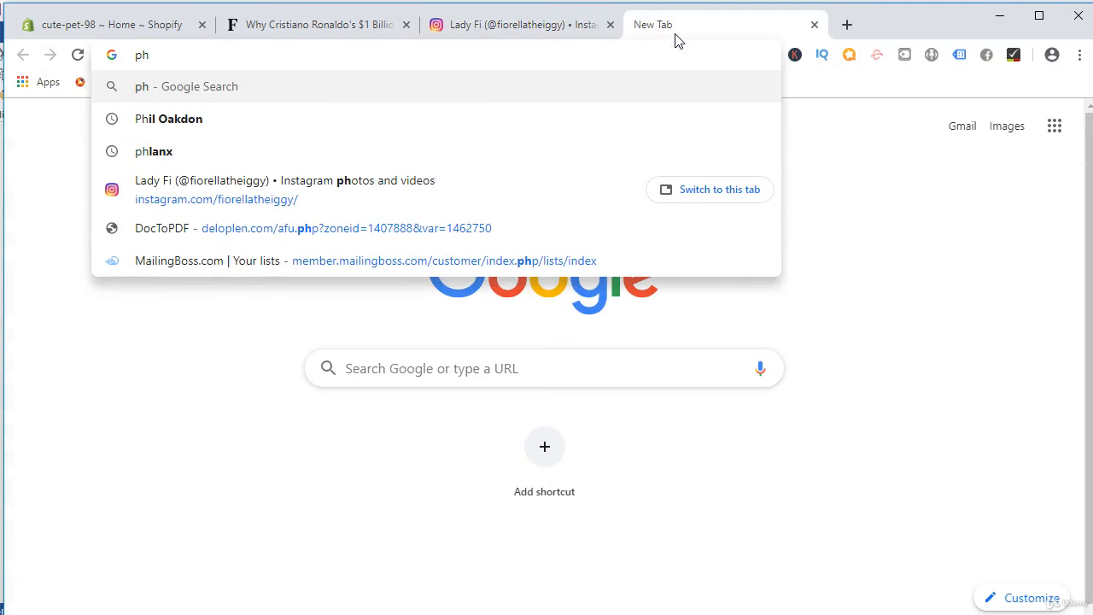
key("Down")
key("Down")
key("Return")
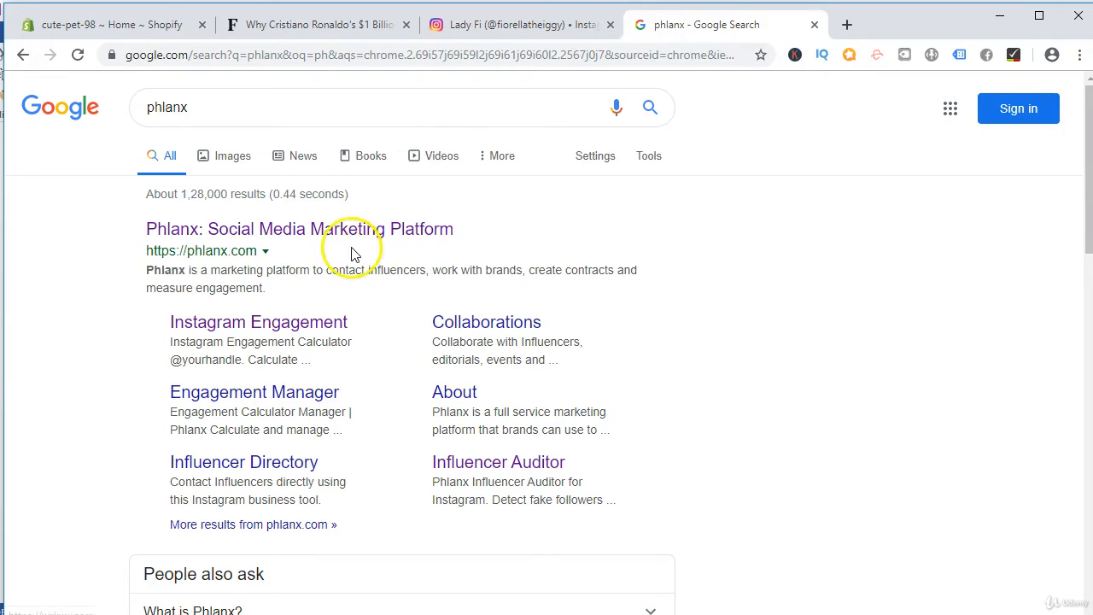
left_click(358, 234)
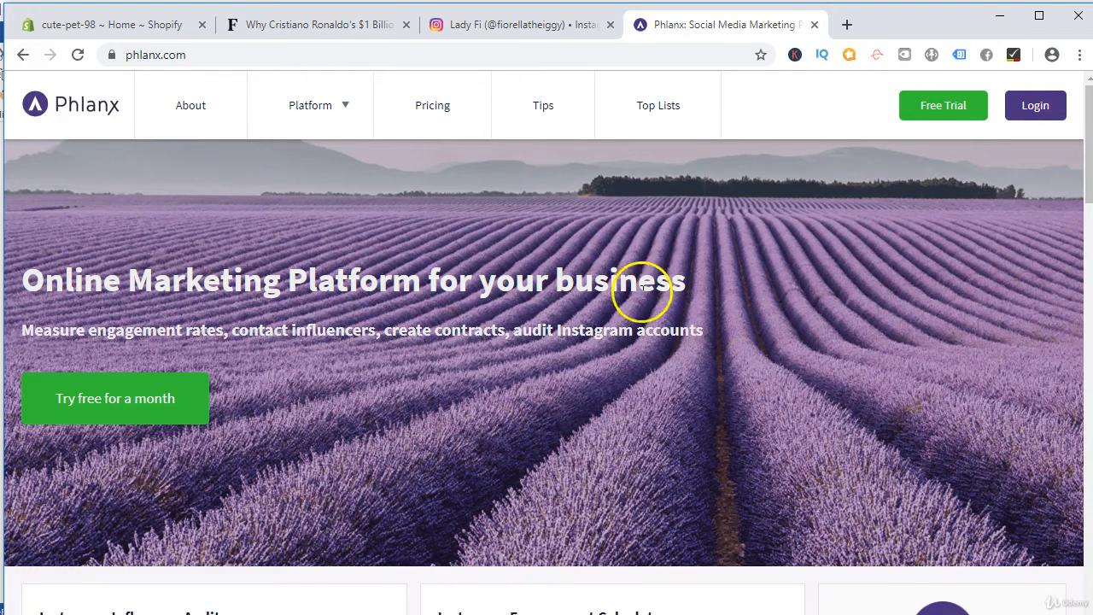
Step: Find Phlanx's Instagram Engagement Calculator, then copy the dog account's username from its Instagram profile address
scroll(642, 285, "down", 3)
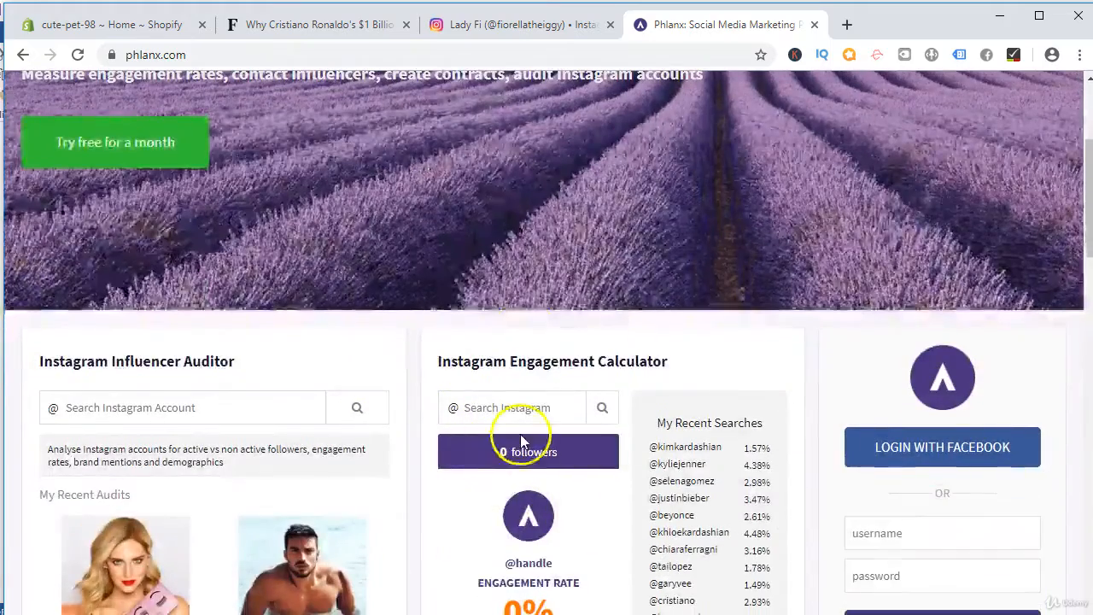
left_click(478, 25)
right_click(276, 54)
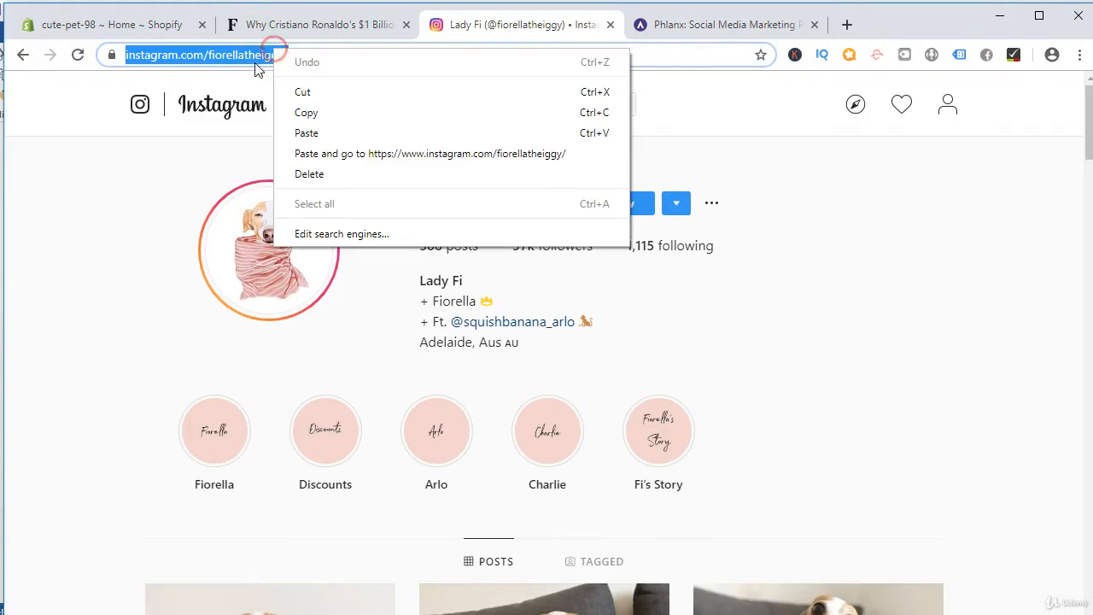
left_click(224, 51)
left_click_drag(277, 54, 352, 55)
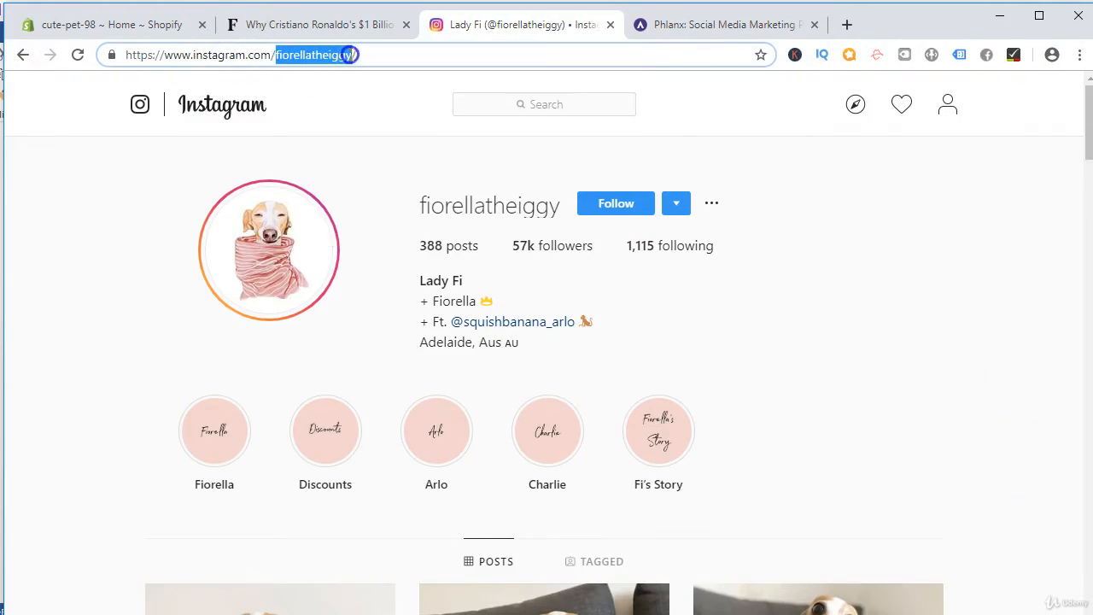
right_click(340, 55)
left_click(376, 116)
Step: Look up the copied username in Phlanx's Instagram Engagement Calculator and highlight the engagement rate, likes and comments
left_click(686, 28)
scroll(607, 393, "down", 2)
left_click(490, 237)
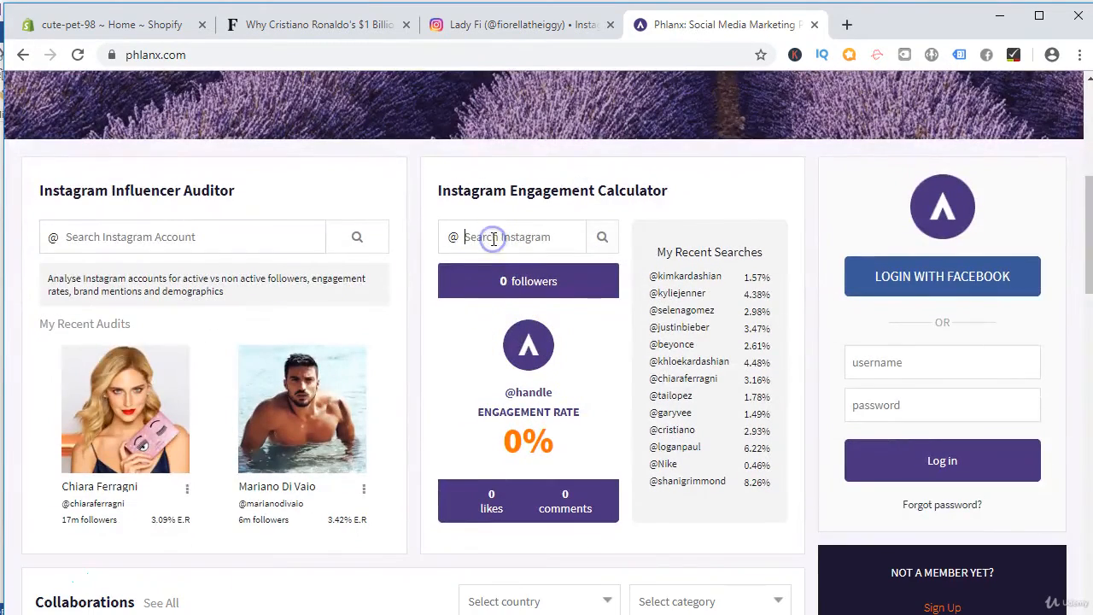
key("ctrl+v")
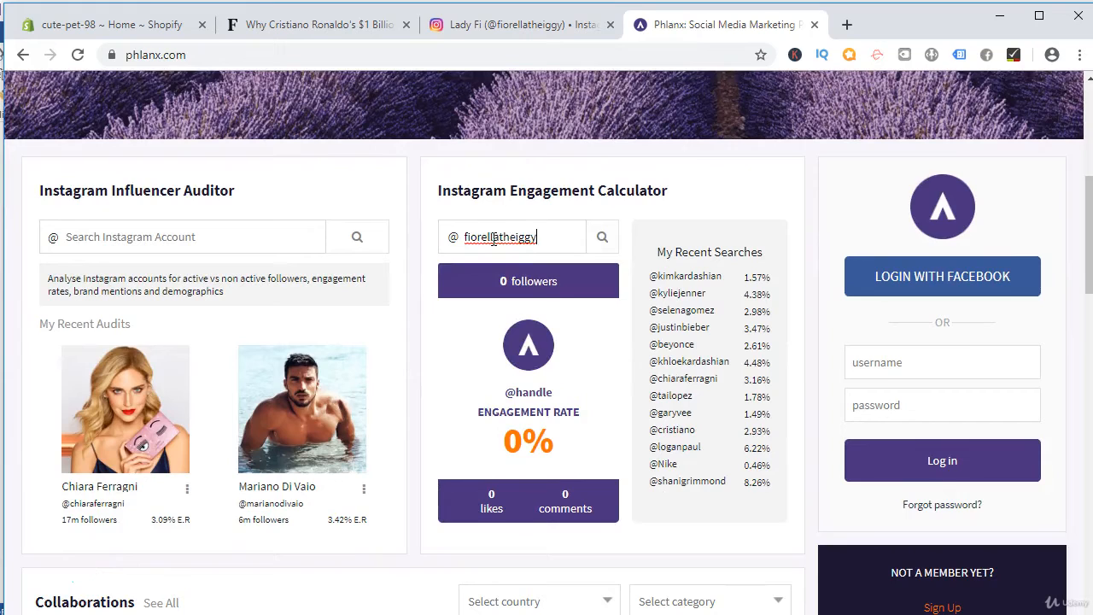
left_click(604, 237)
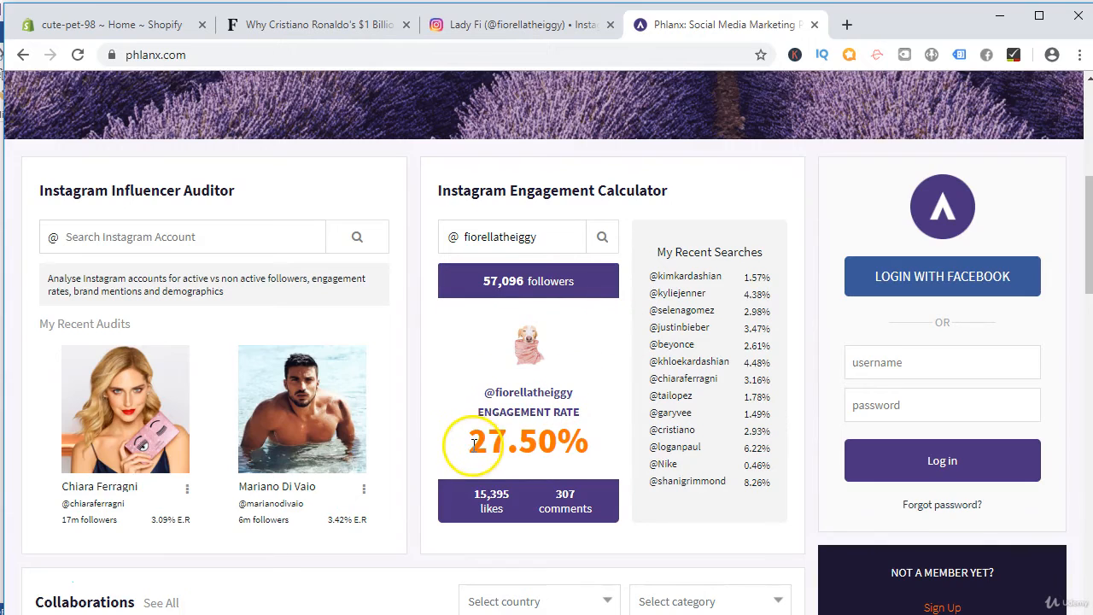
left_click_drag(485, 442, 583, 445)
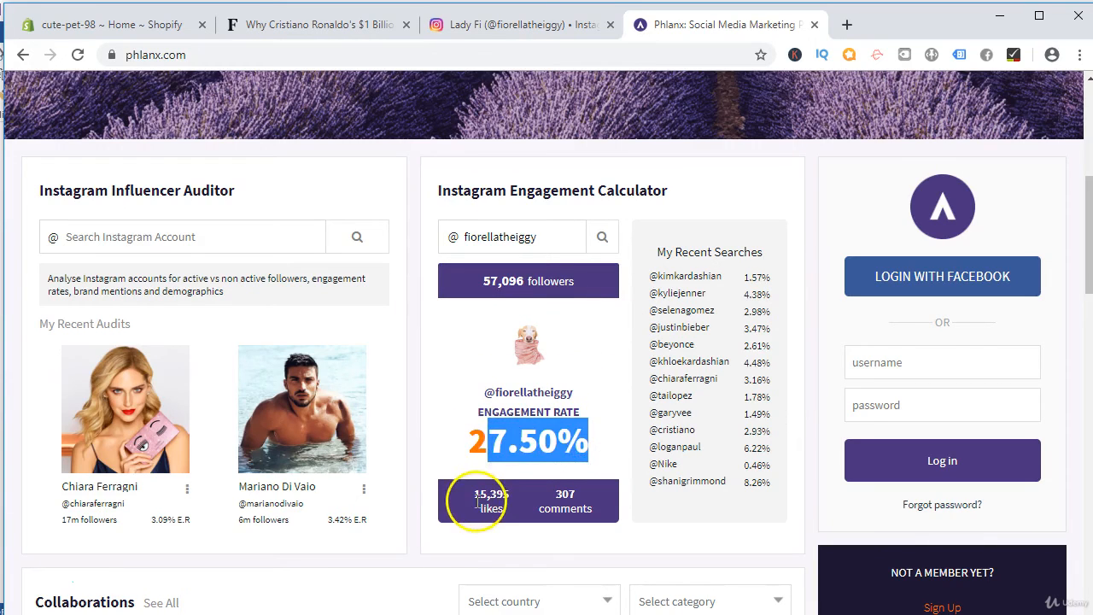
left_click_drag(472, 494, 596, 507)
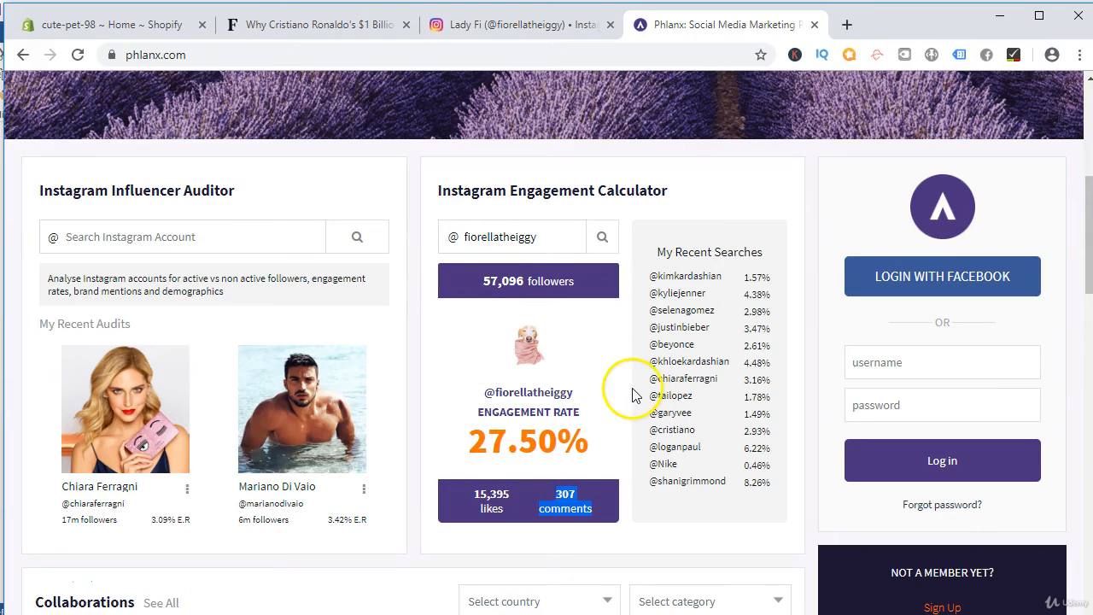
Step: Return to the dog account's Instagram profile, open its Charlie story highlight, then close the story
left_click(547, 30)
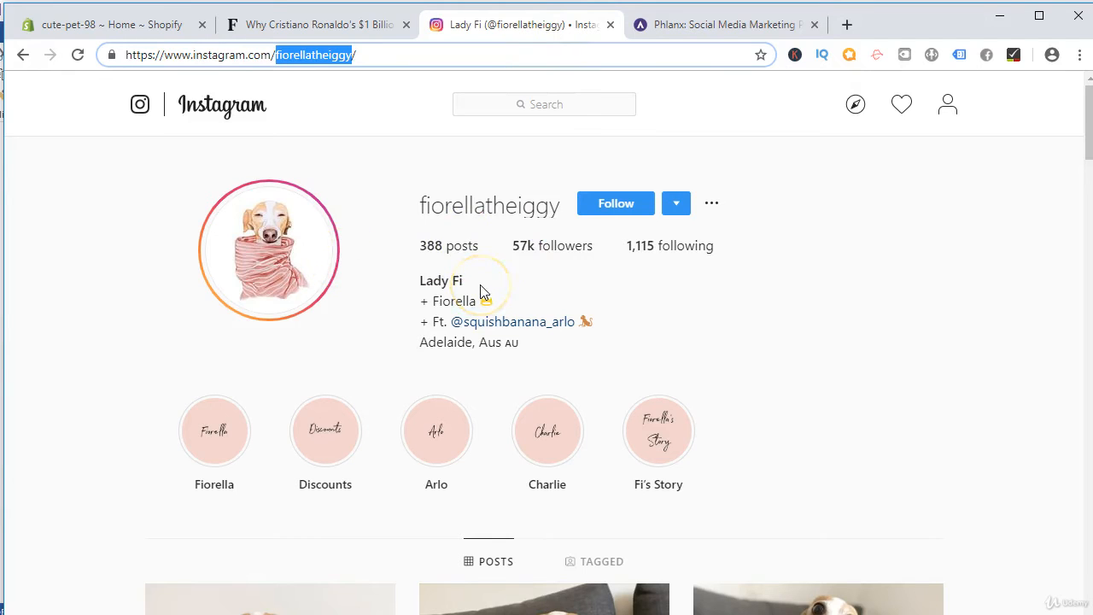
left_click(563, 437)
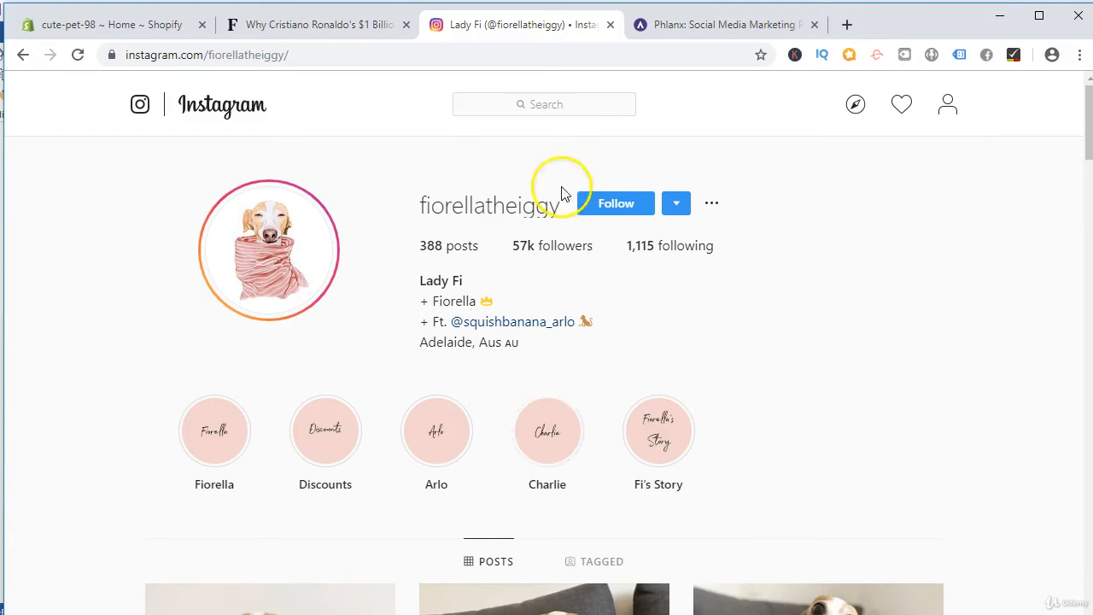
left_click(304, 184)
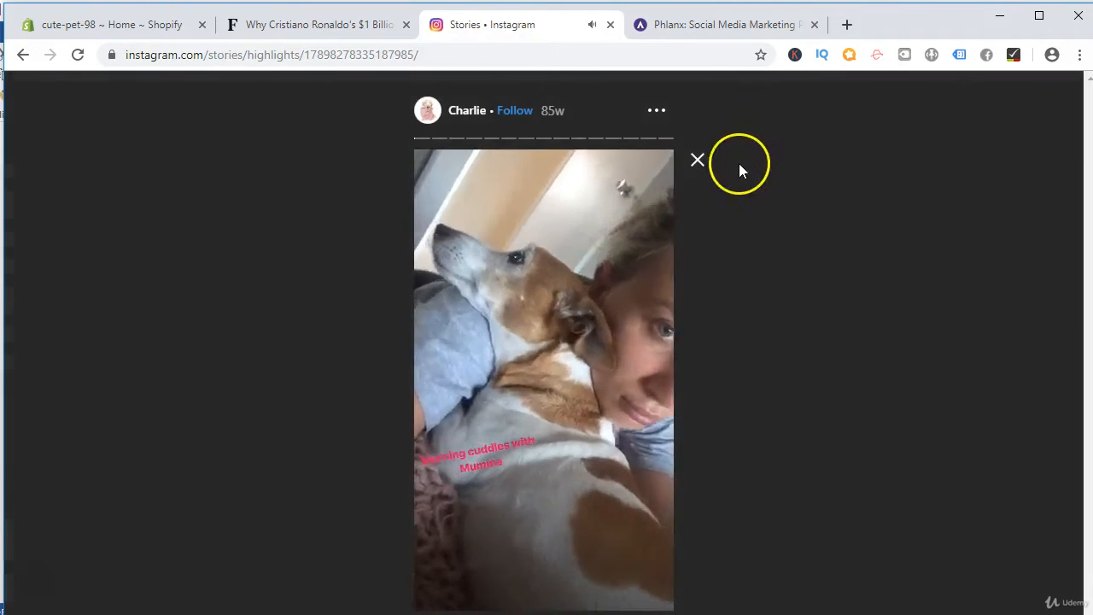
left_click(698, 160)
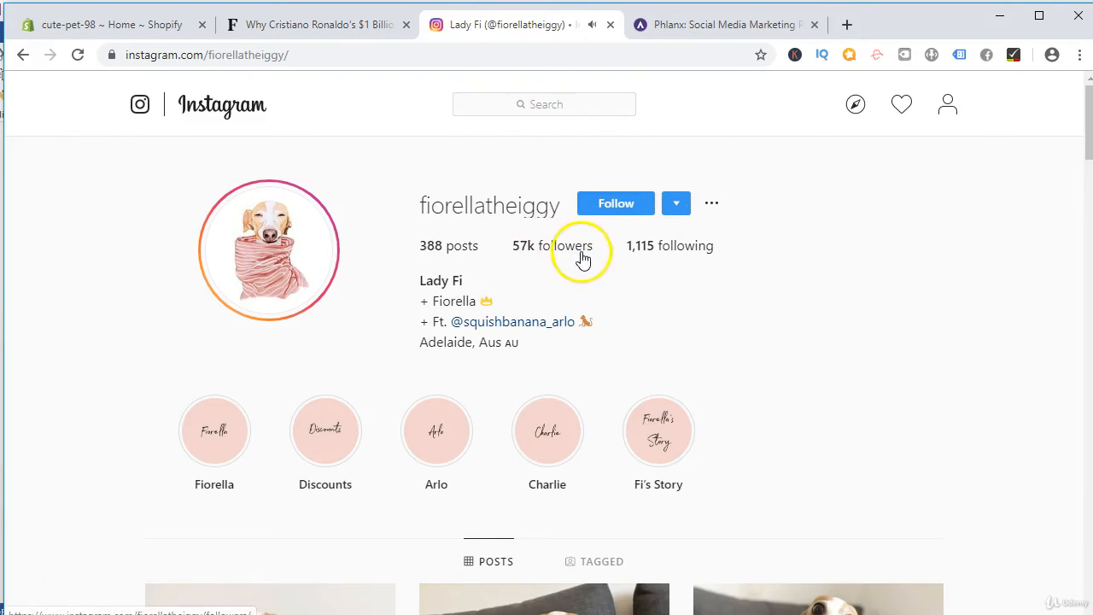
Step: Compare the Phlanx results with the dog account's Instagram profile and posts, then highlight the calculated engagement rate
left_click(725, 27)
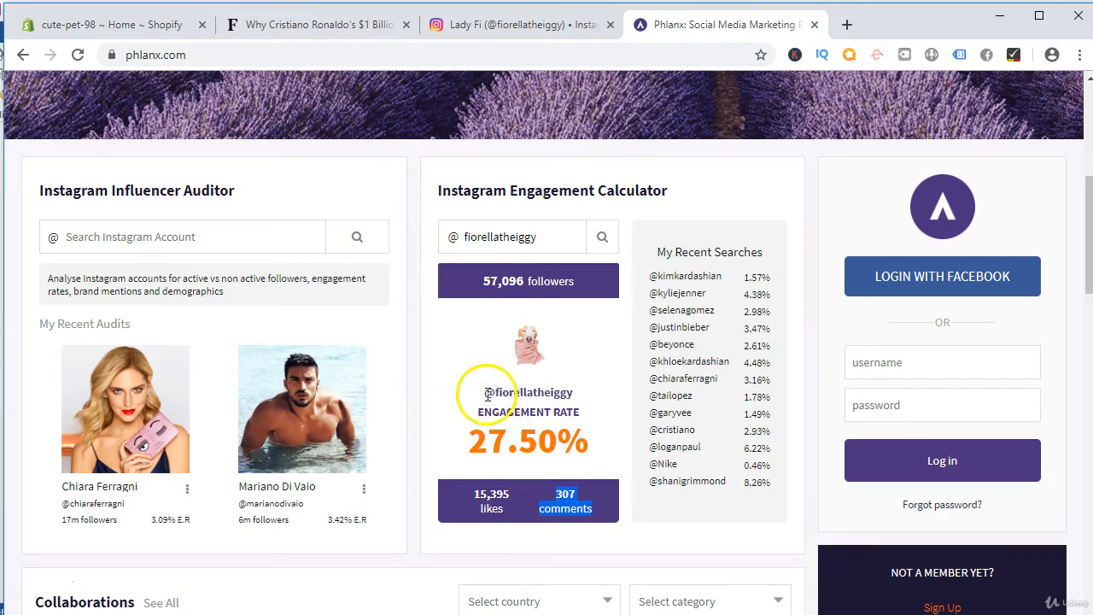
left_click(499, 24)
scroll(398, 190, "down", 3)
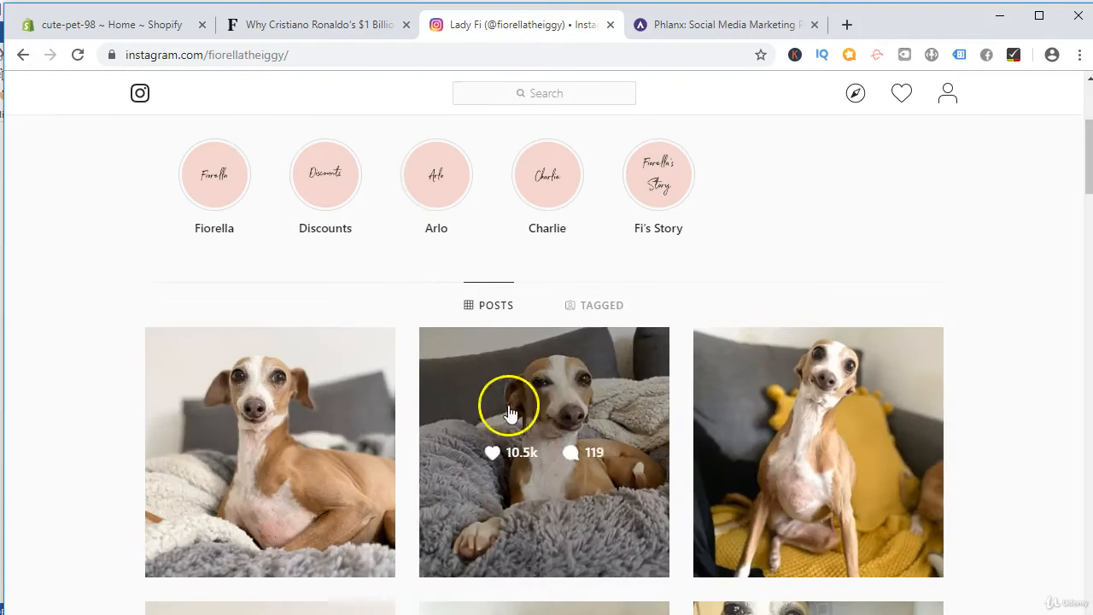
scroll(521, 376, "up", 3)
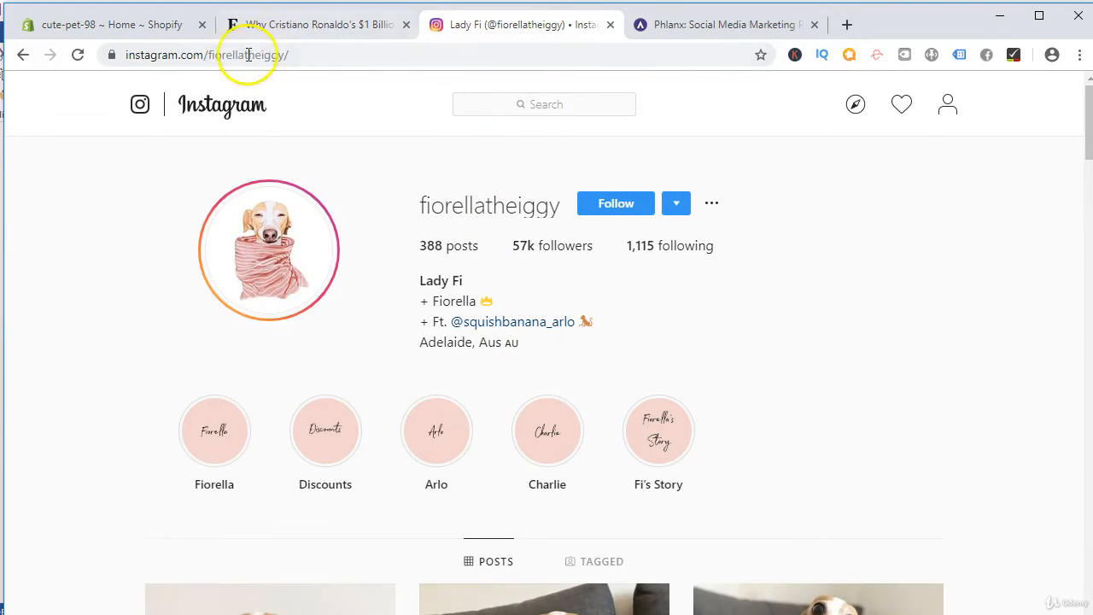
left_click(647, 25)
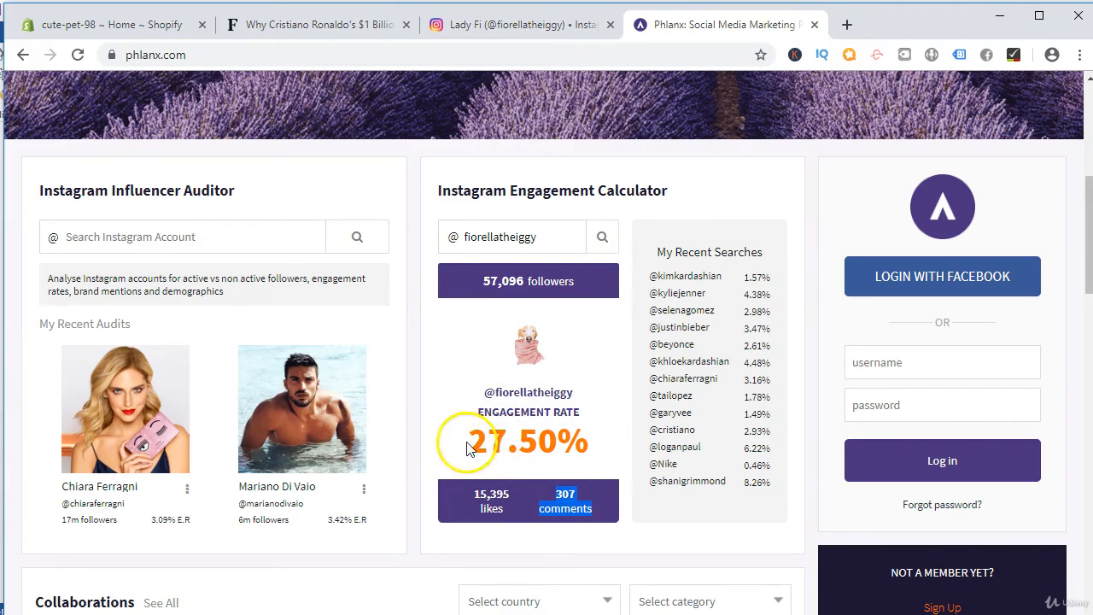
left_click_drag(471, 439, 589, 442)
Step: Check the likes and comments on the winking dog photo against the calculator's figures, then close the Phlanx tab
left_click(472, 25)
scroll(368, 507, "down", 5)
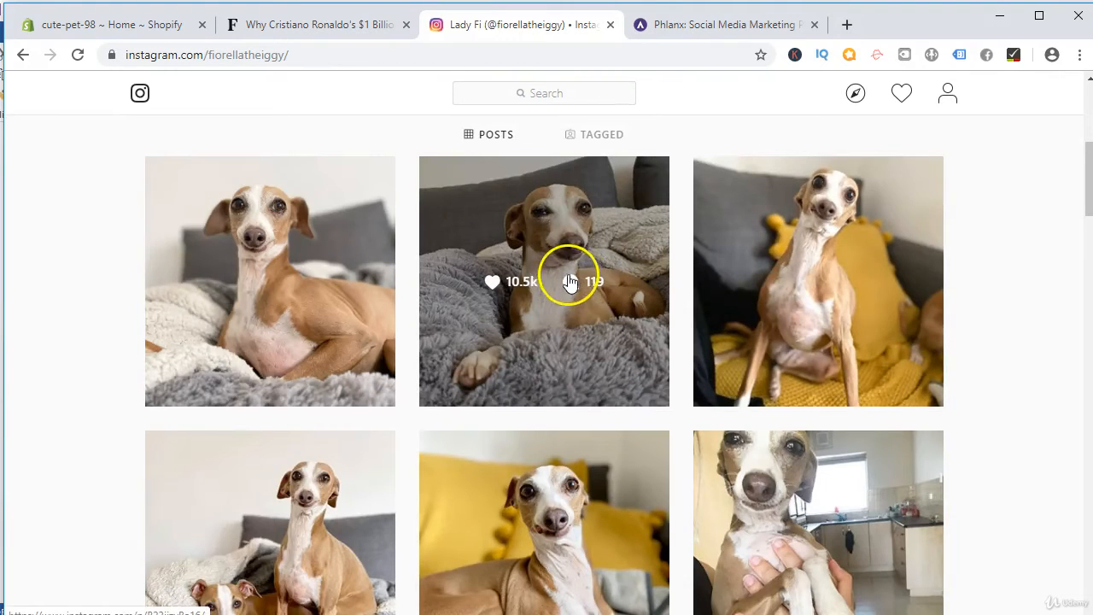
left_click(722, 26)
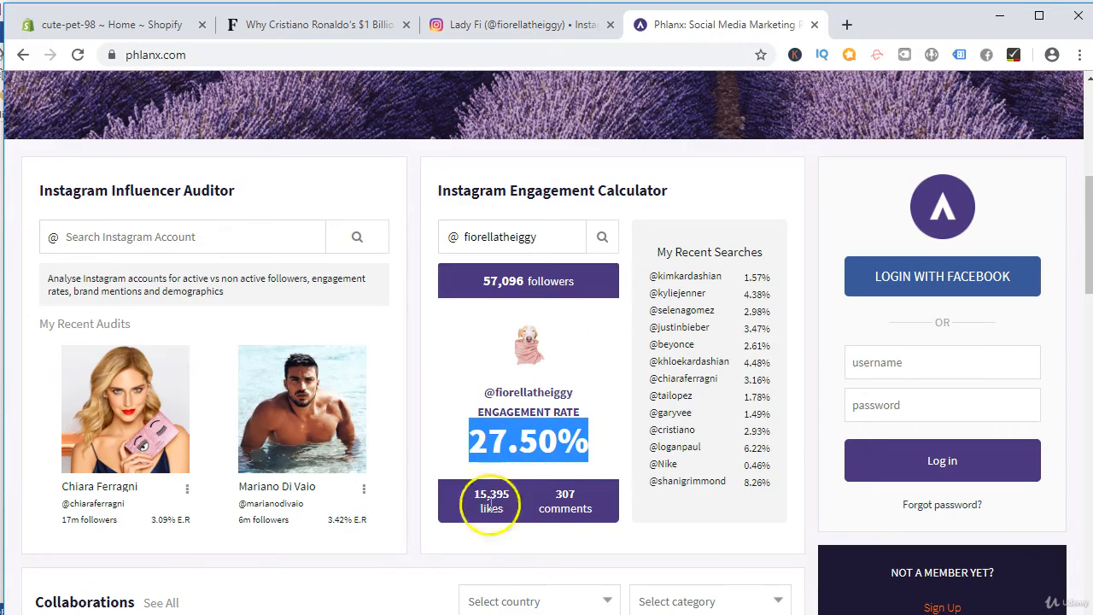
left_click(527, 25)
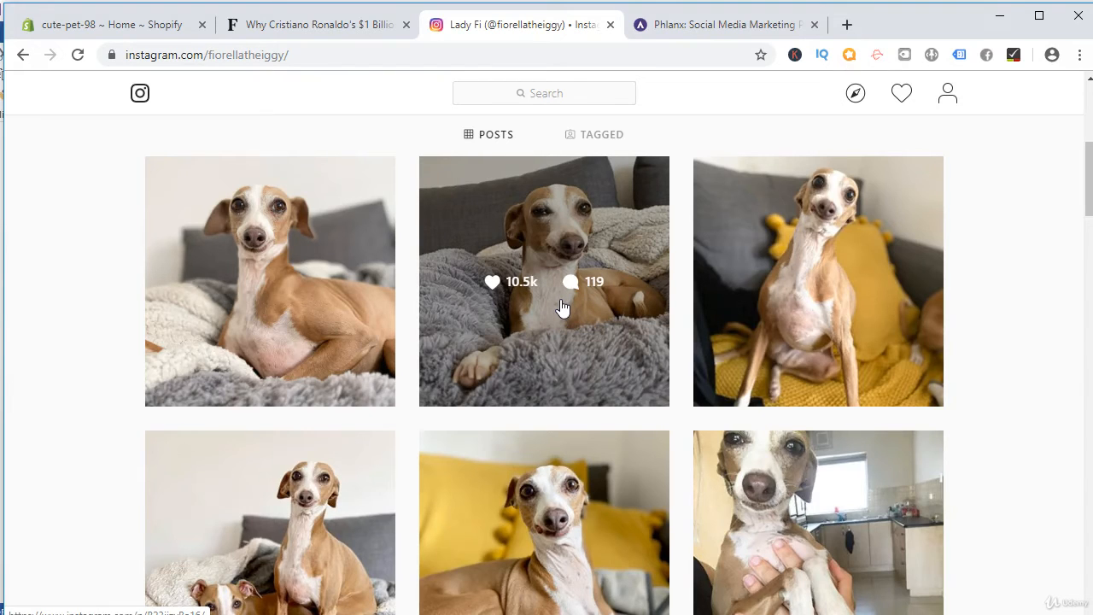
left_click(791, 25)
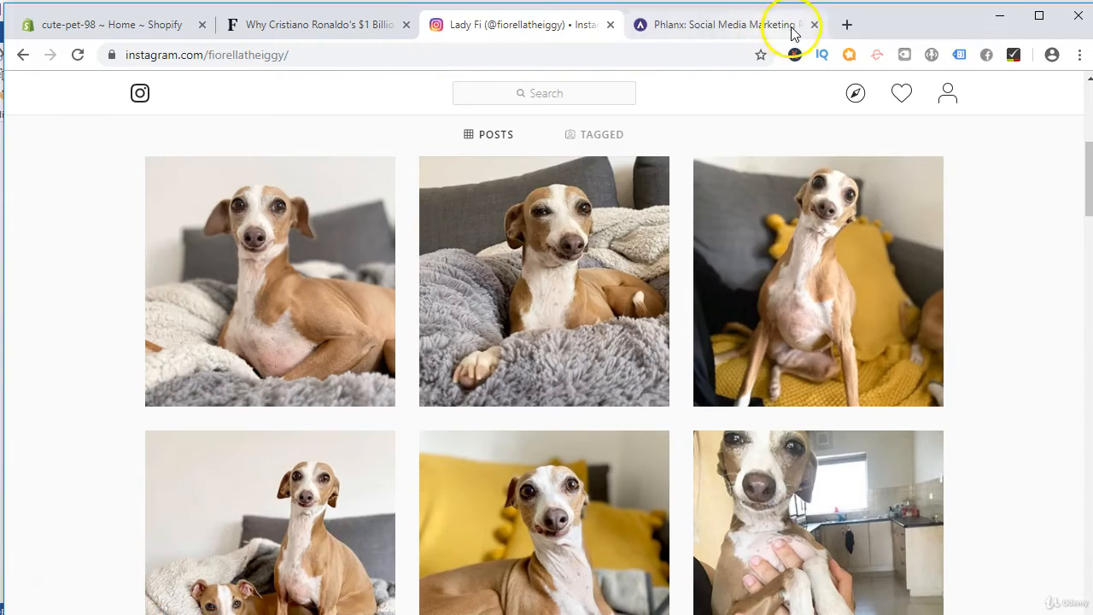
left_click(813, 27)
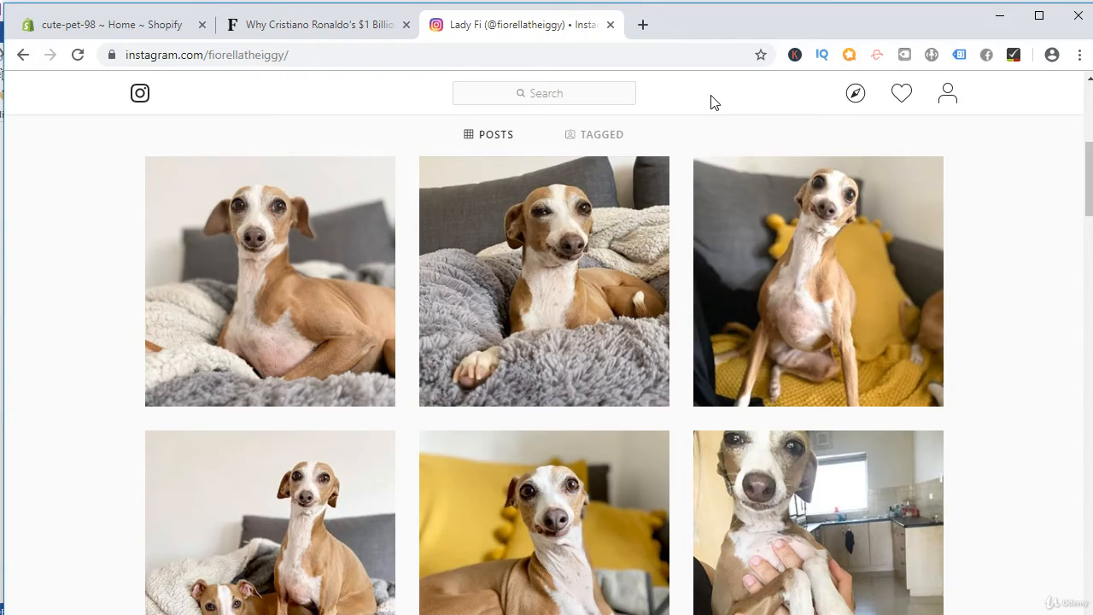
Step: Search Google for "clouthq" in a new browser tab and open the CloutHQ website
left_click(643, 25)
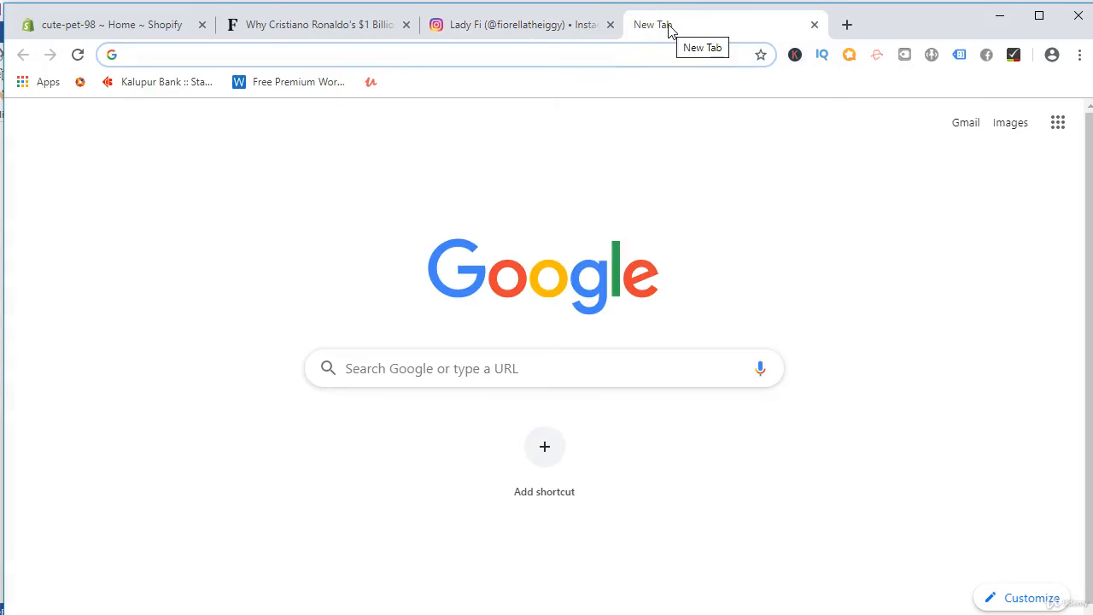
type("clout")
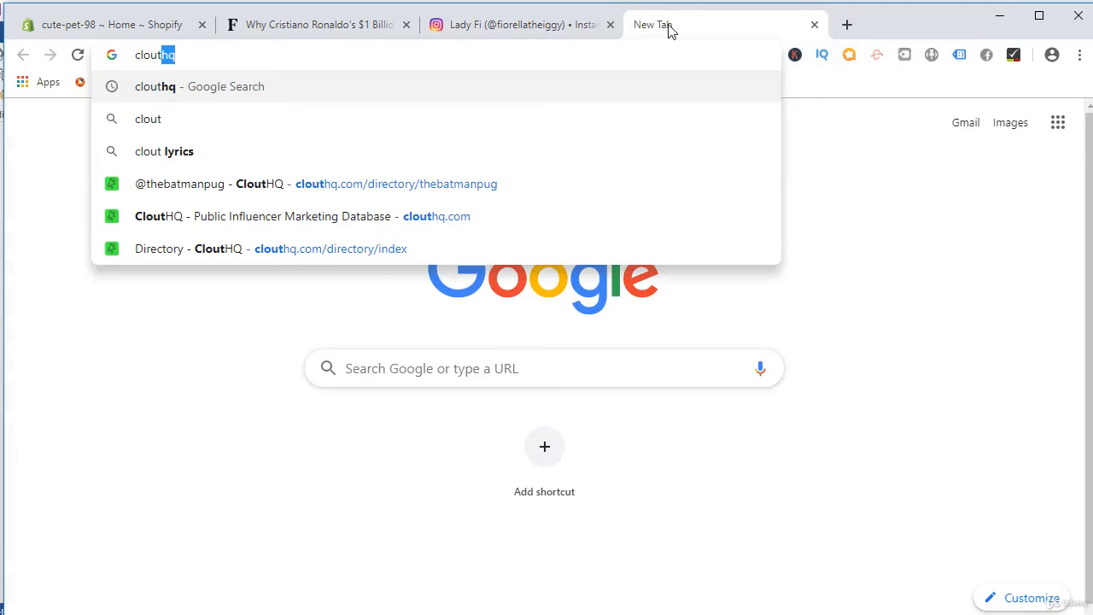
type("hq")
key("Return")
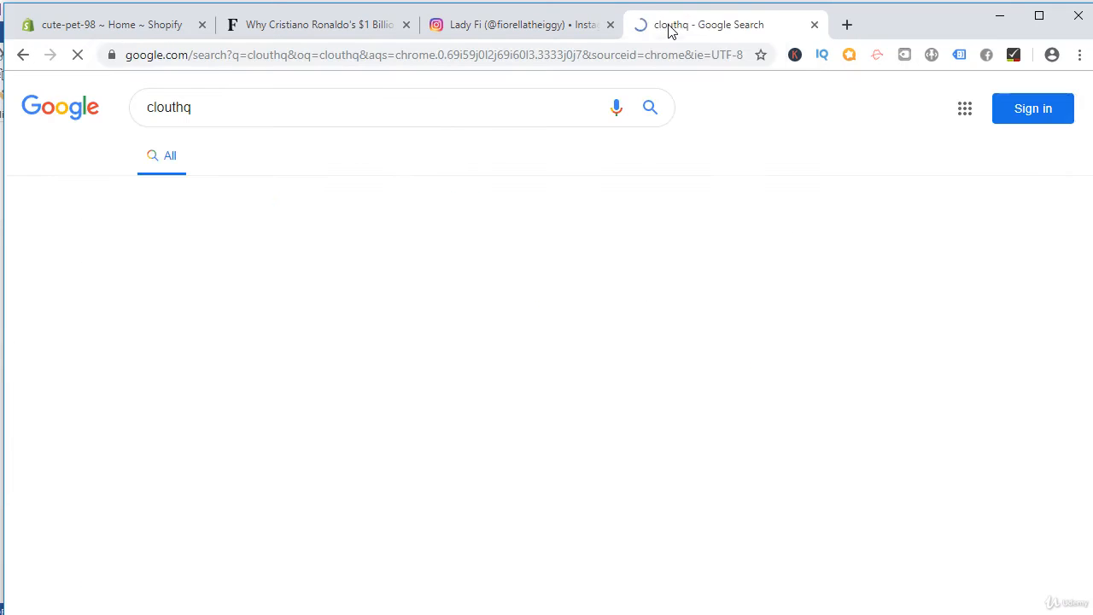
left_click(469, 231)
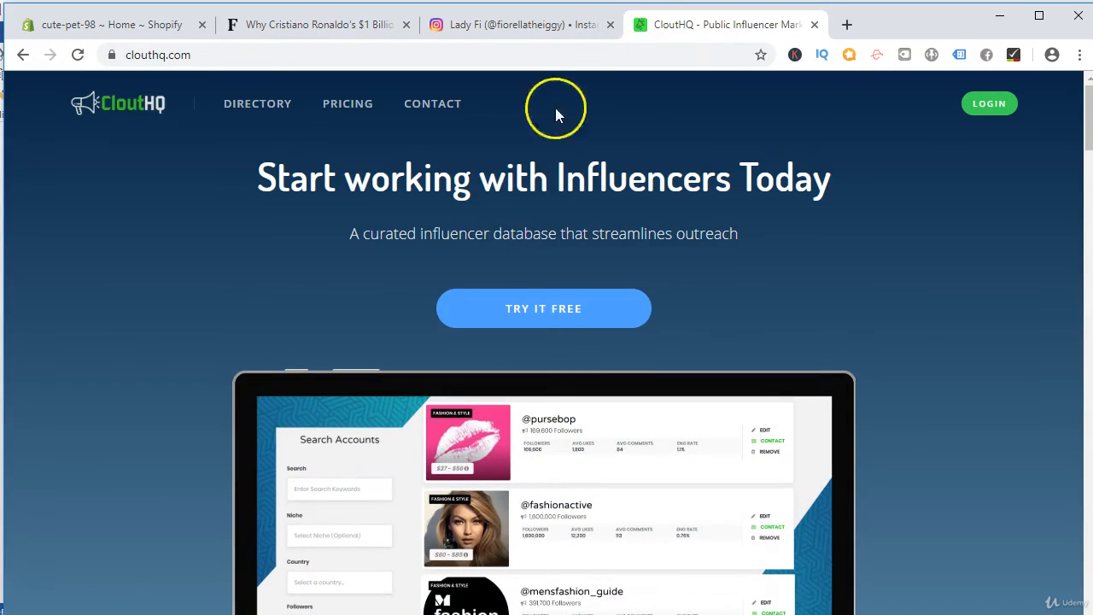
Step: Review CloutHQ's Basic, Professional and Enterprise pricing plans and the home page's overview of its influencer database
left_click(374, 102)
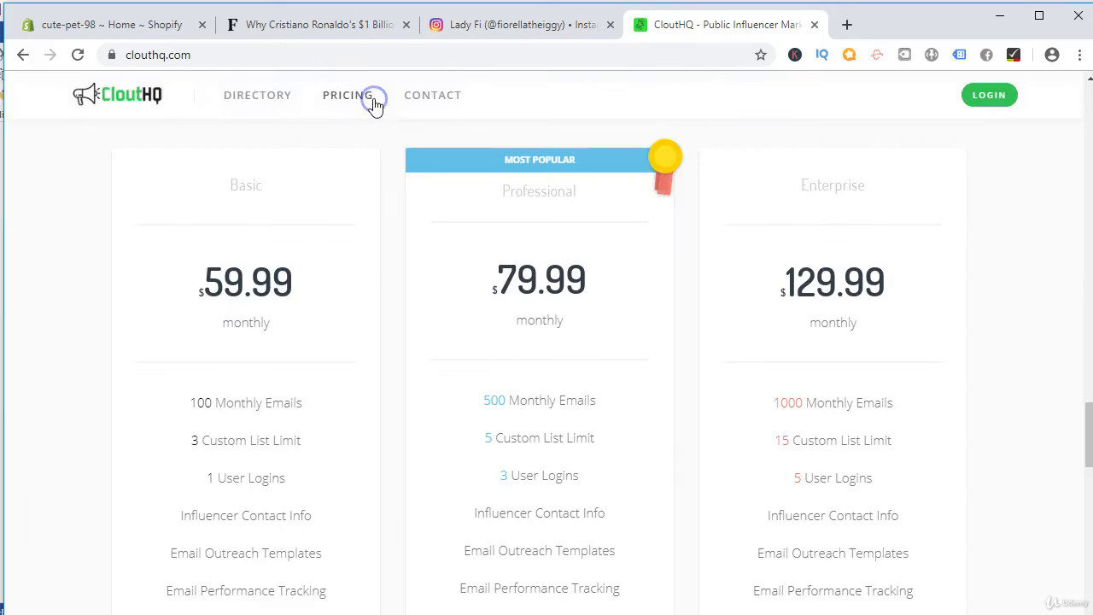
scroll(362, 166, "down", 3)
scroll(350, 220, "up", 10)
scroll(299, 274, "down", 10)
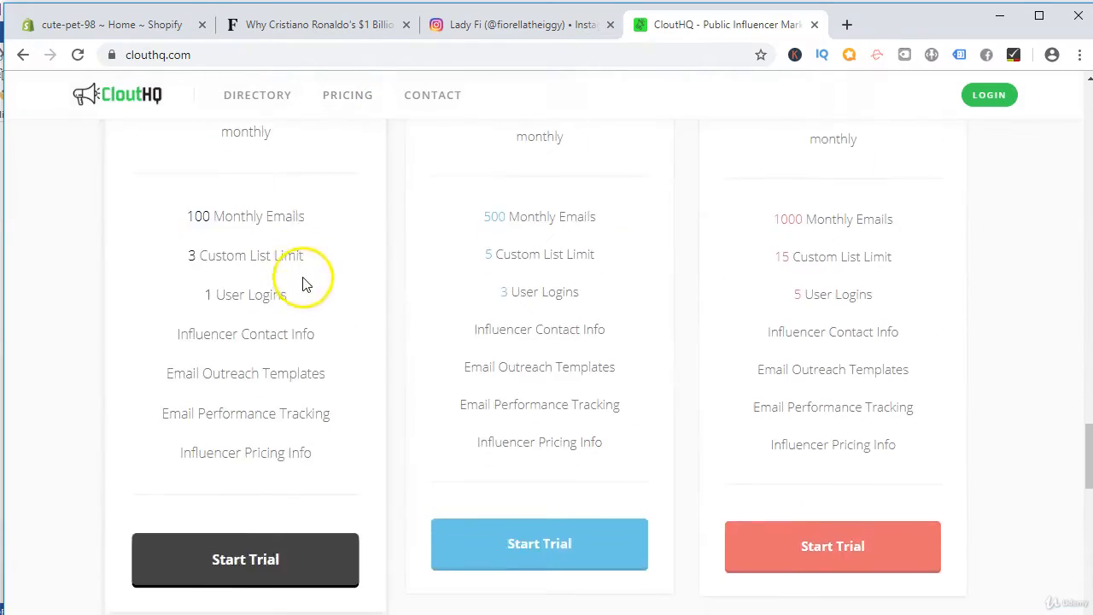
scroll(416, 268, "up", 10)
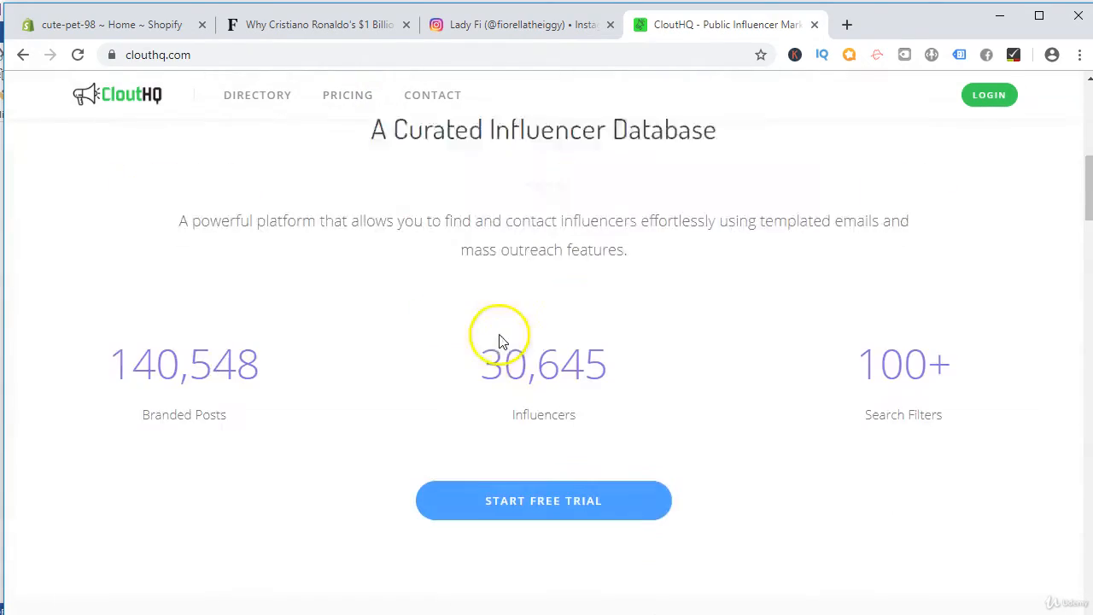
scroll(503, 342, "down", 2)
Step: Open CloutHQ's Influencer Directory, browse the listed accounts and search filters, and highlight the page's web address
left_click(261, 92)
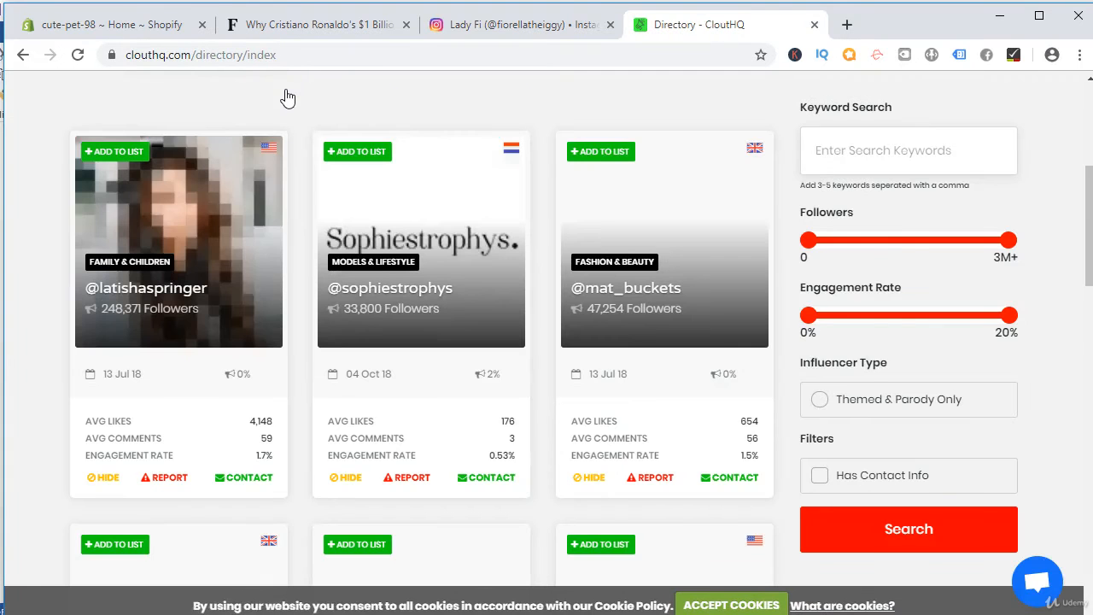
scroll(839, 286, "up", 5)
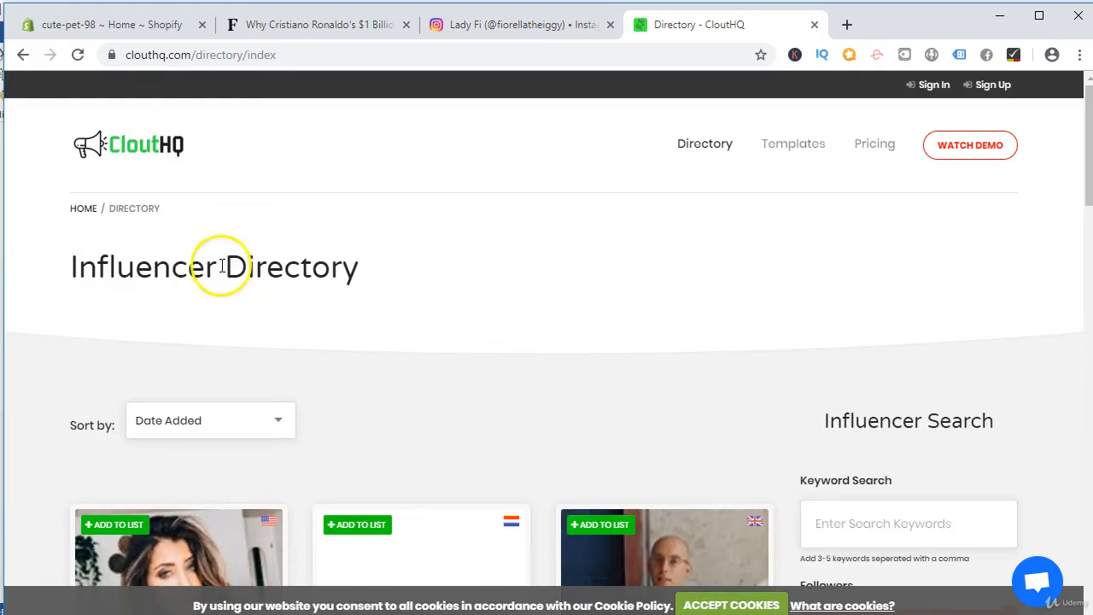
scroll(219, 264, "down", 3)
scroll(486, 421, "down", 5)
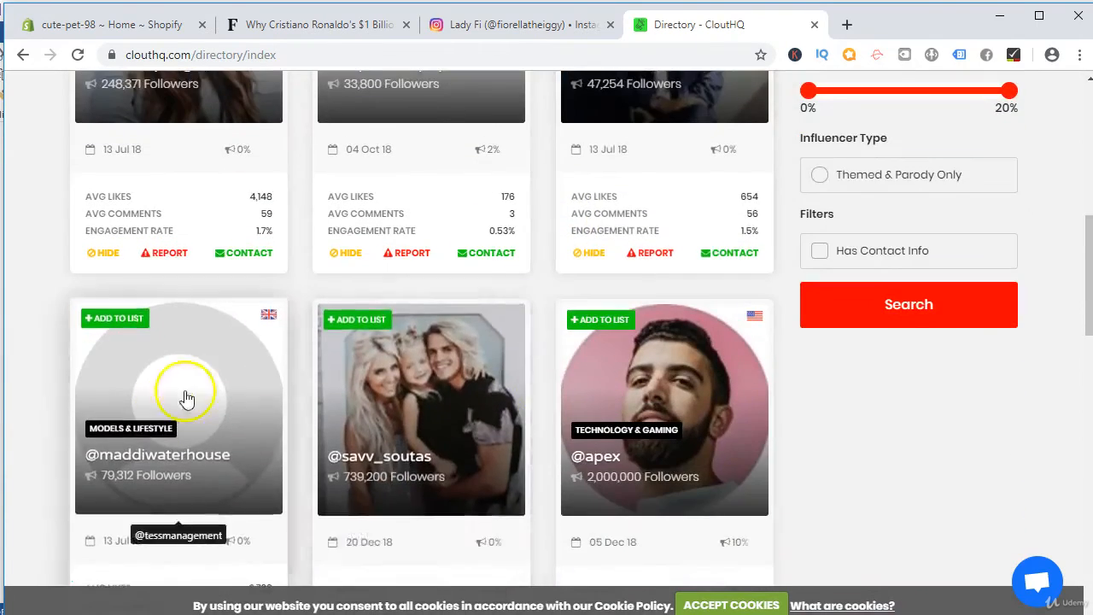
scroll(696, 349, "up", 7)
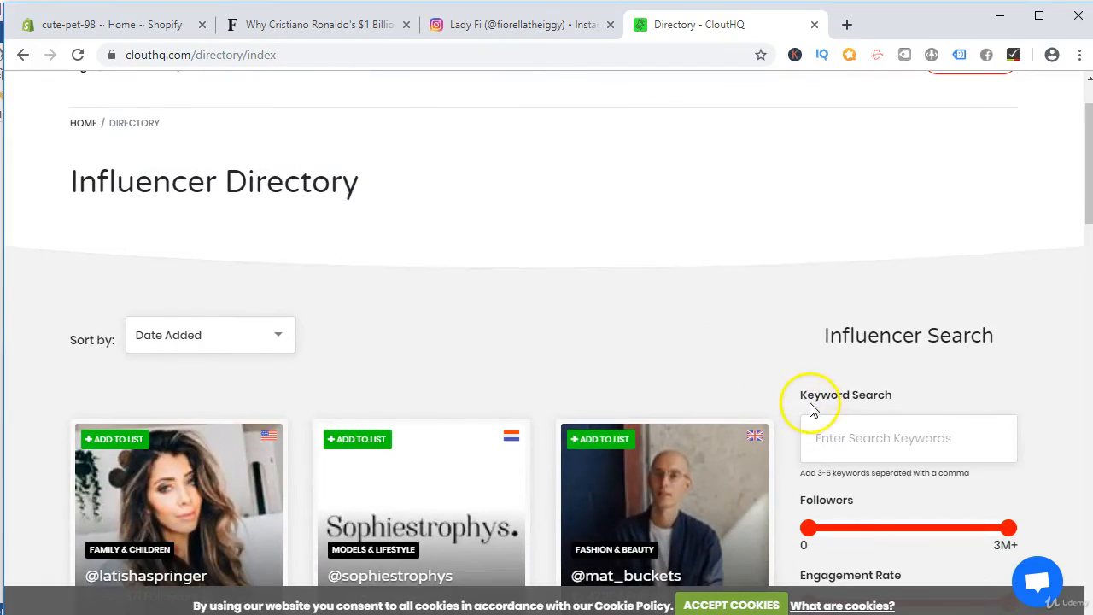
scroll(828, 441, "down", 2)
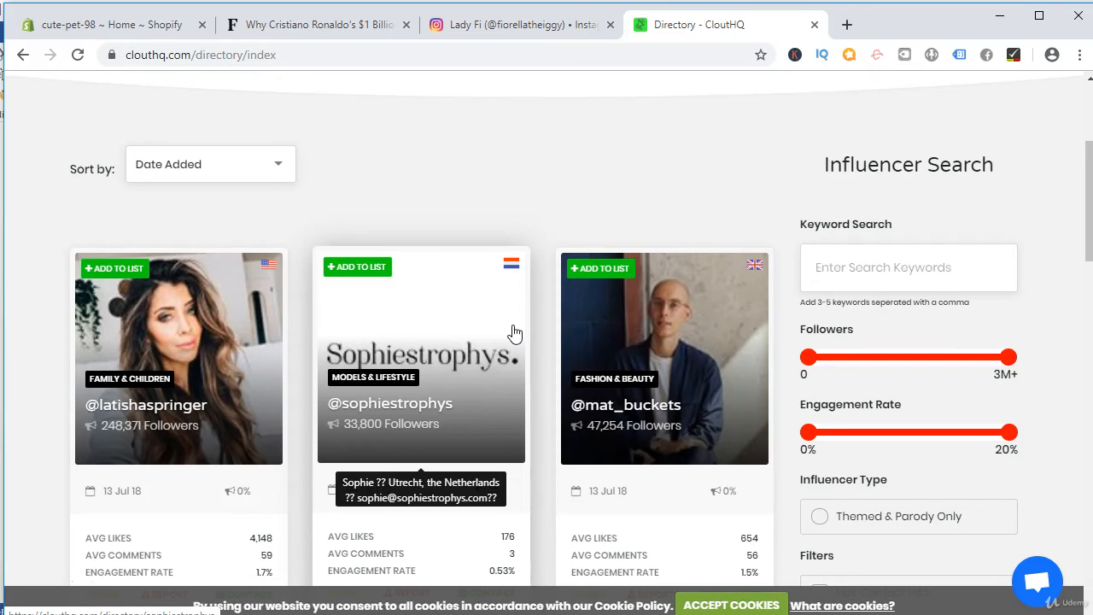
left_click(239, 58)
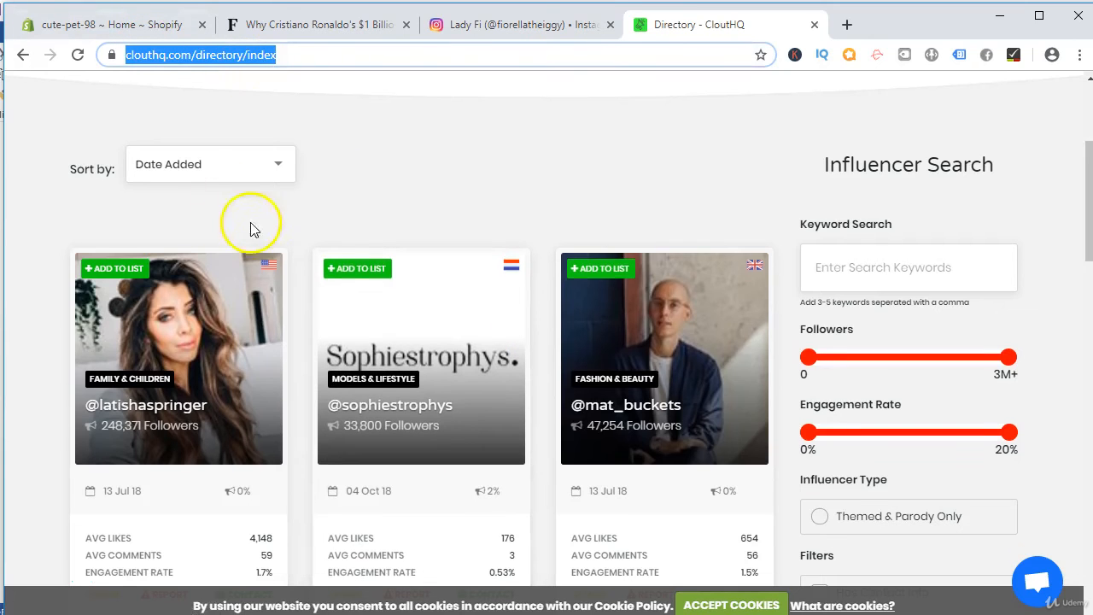
scroll(222, 235, "up", 3)
scroll(188, 281, "down", 2)
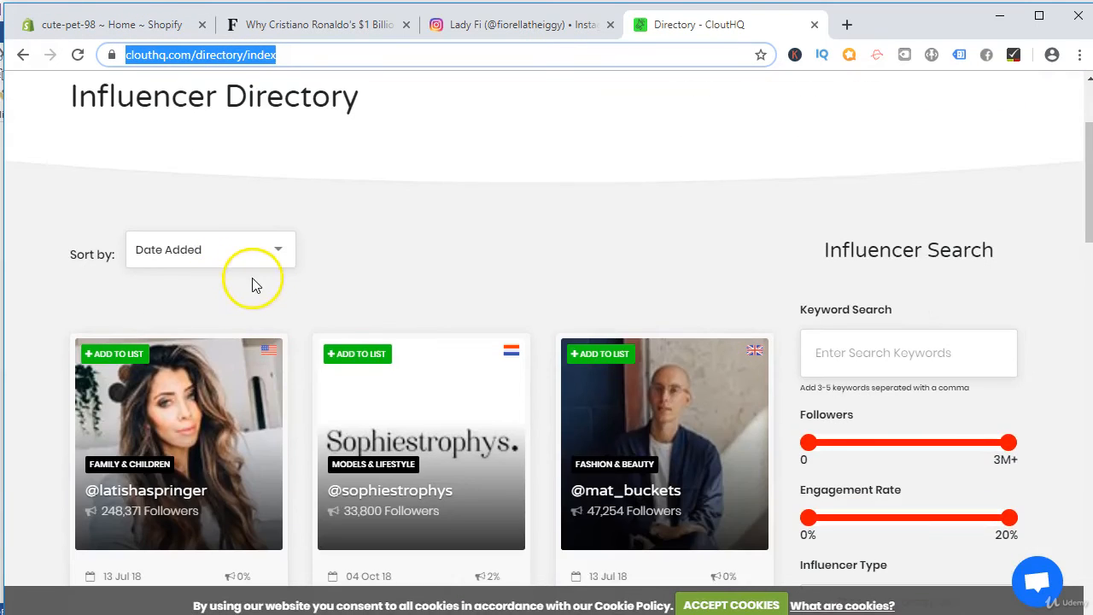
Step: Add "pet" as a keyword in the directory's influencer search
scroll(256, 290, "down", 1)
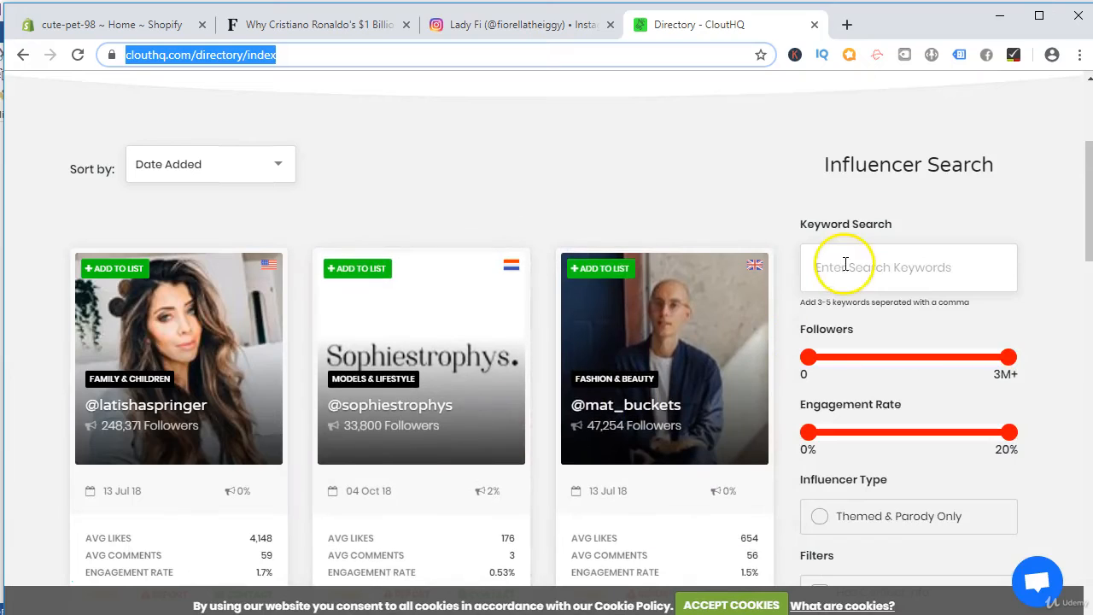
left_click(846, 264)
type("pet")
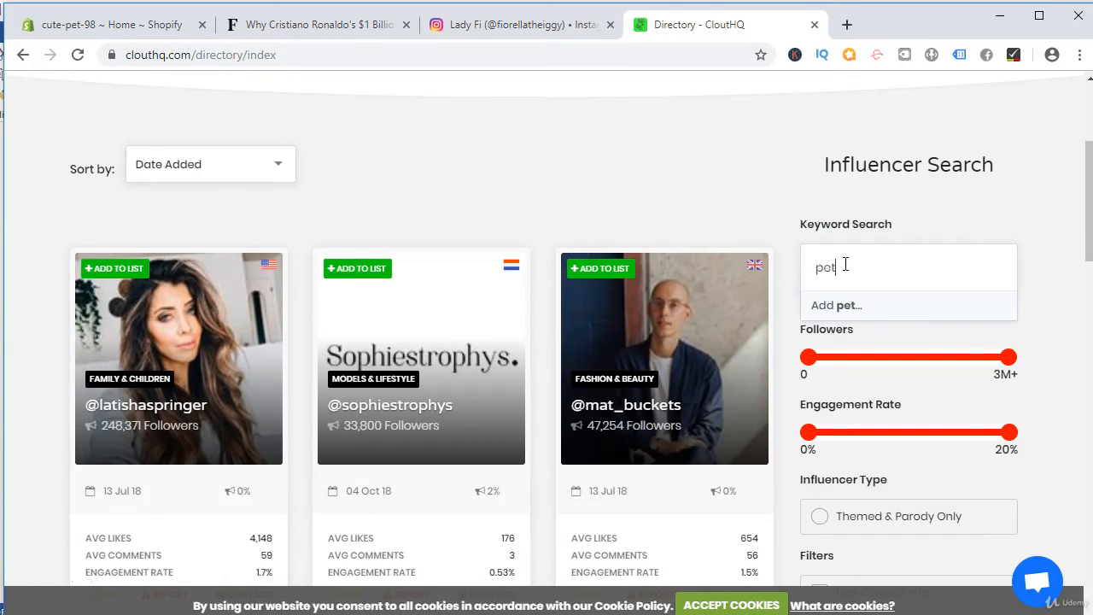
left_click(1053, 244)
left_click(926, 266)
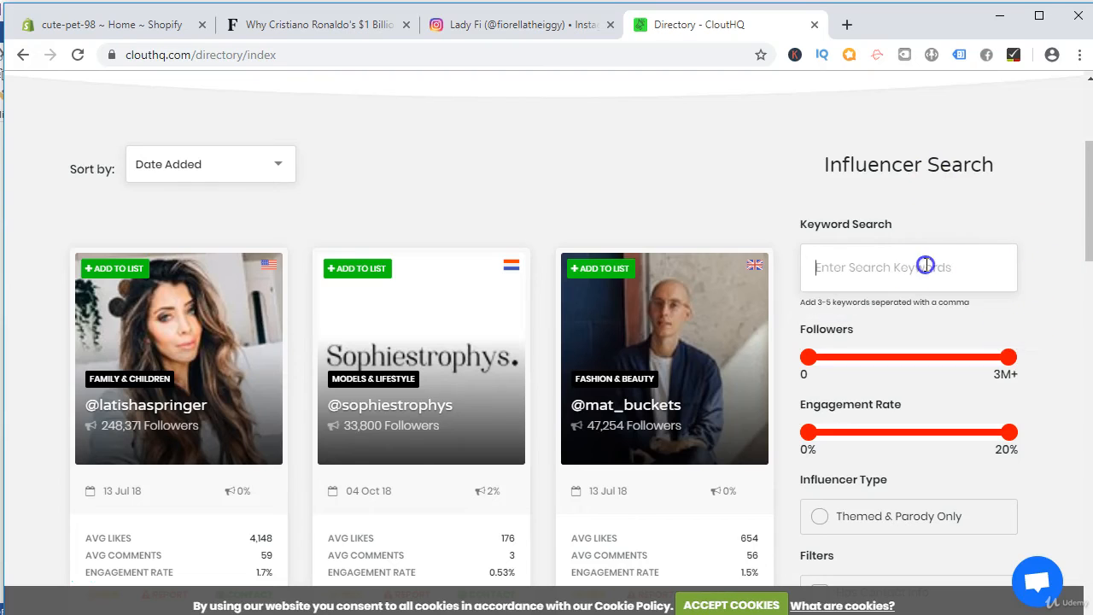
type("pet")
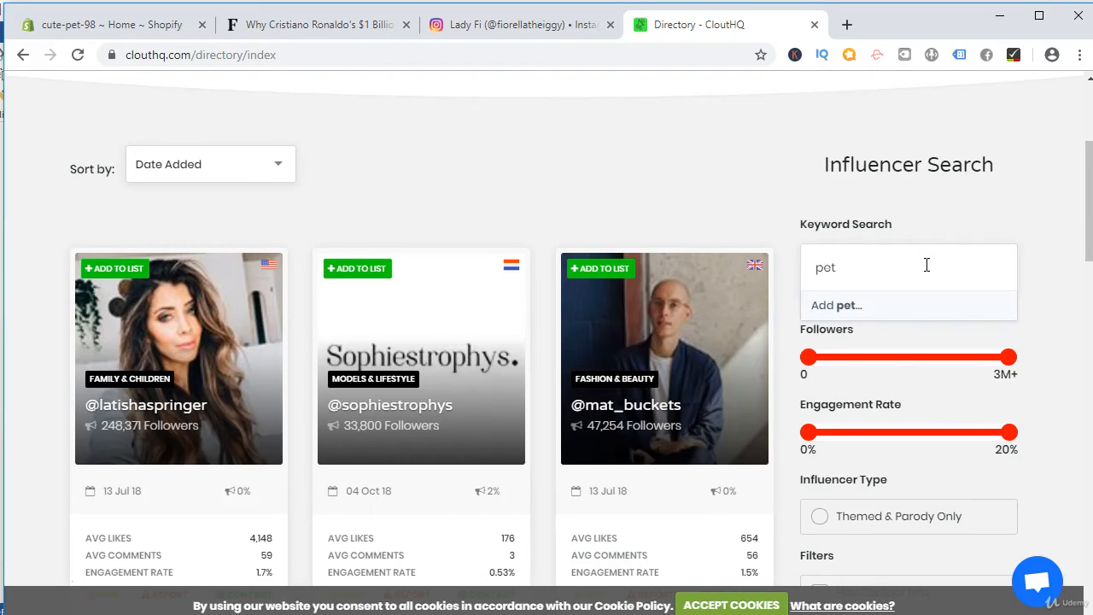
key("Return")
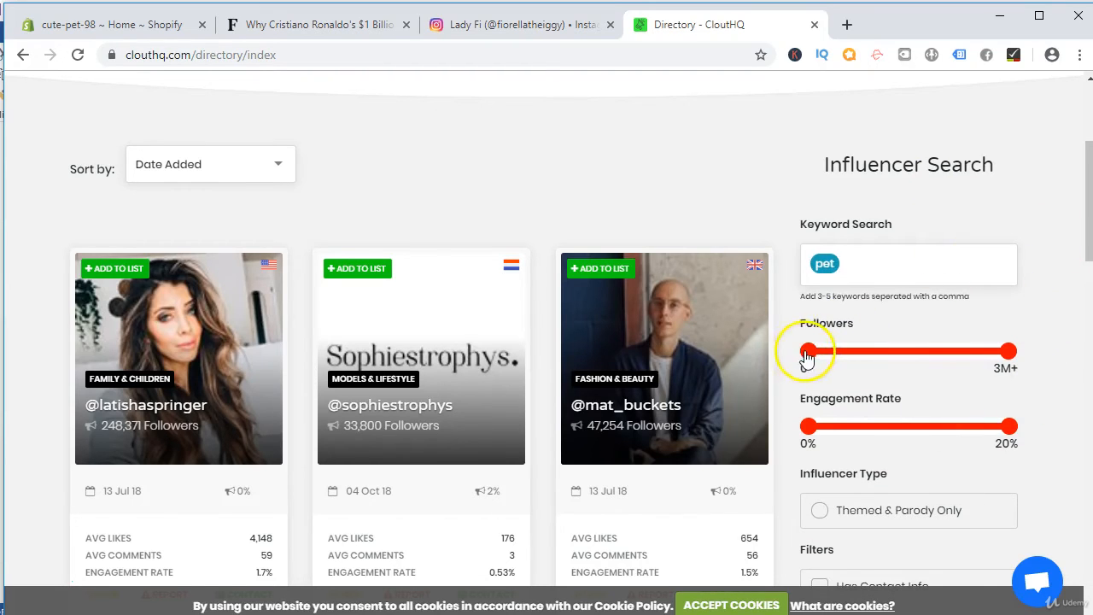
Step: Limit the search to 100k to 3M followers and a 4% to 20% engagement rate, and run it
left_click_drag(809, 351, 830, 358)
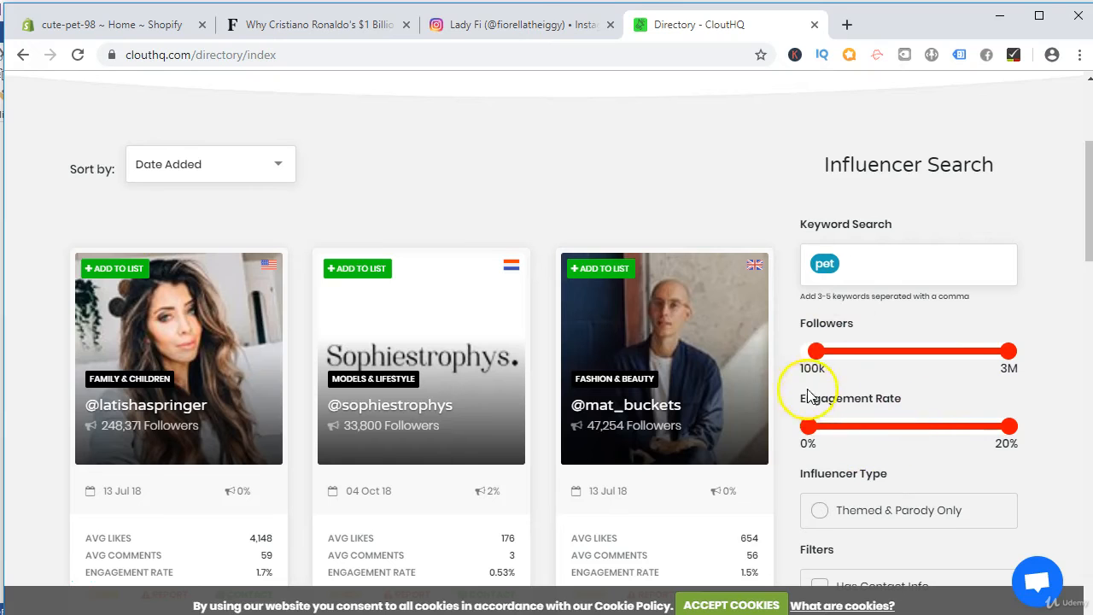
left_click(828, 427)
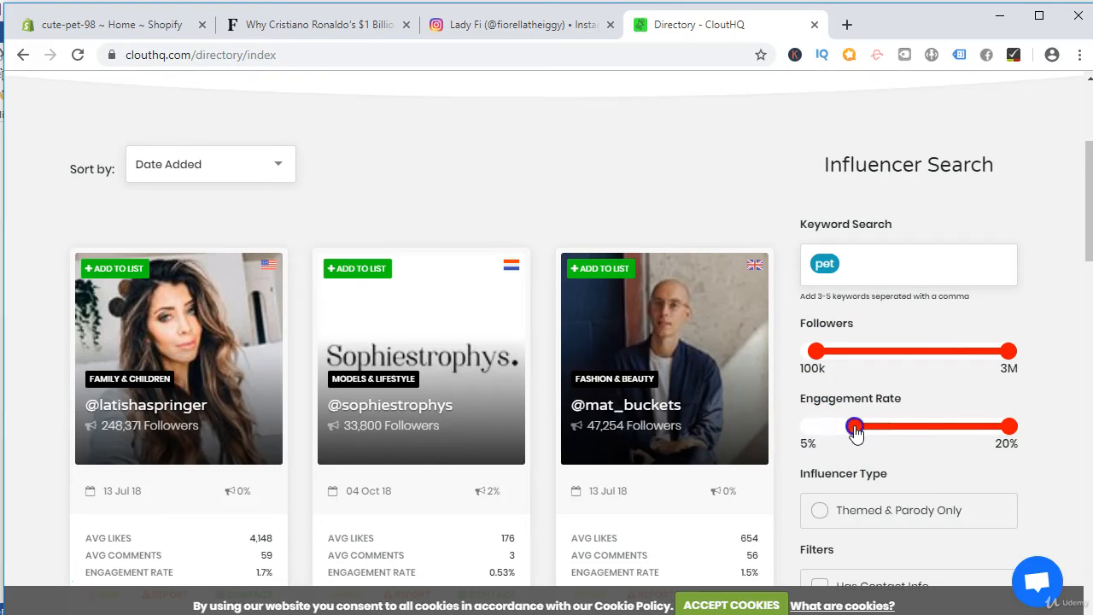
scroll(846, 461, "down", 4)
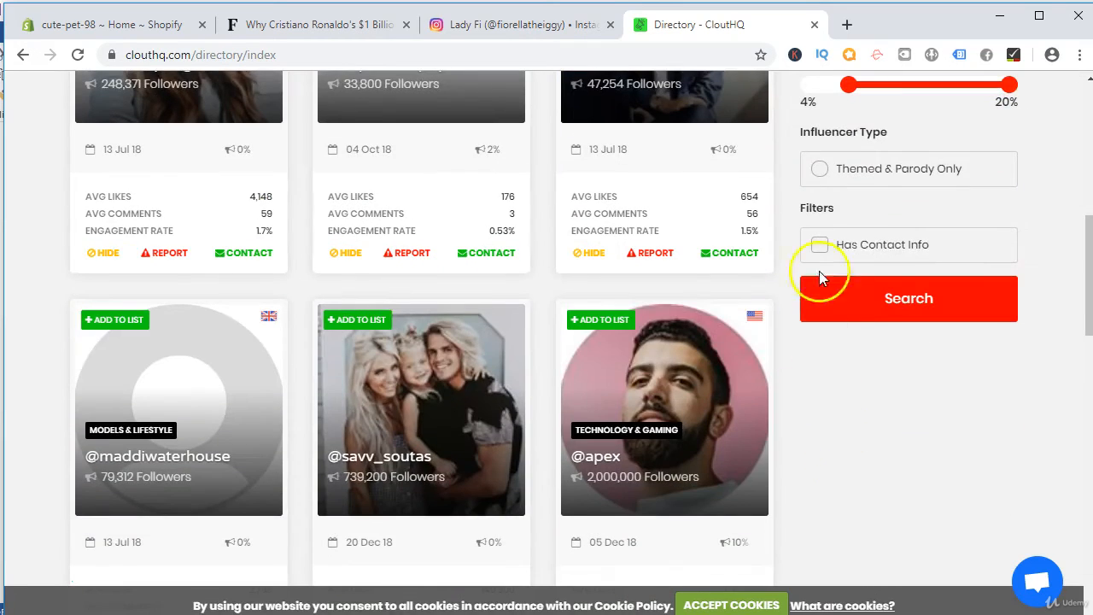
left_click(866, 298)
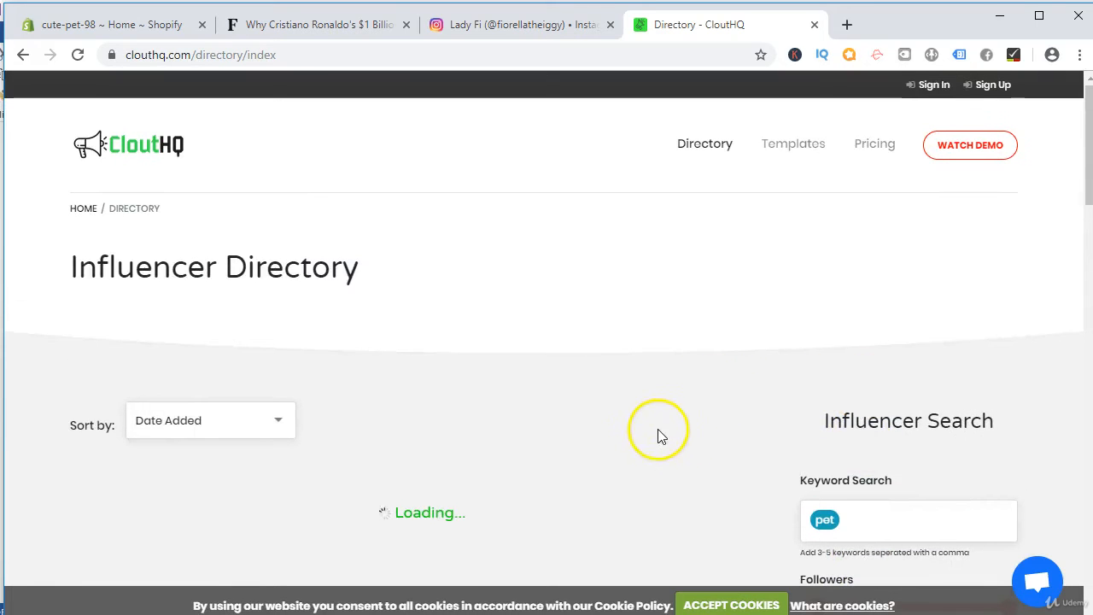
Step: Review the pet search results, comparing the listed accounts' niches, follower counts, average likes and engagement rates
scroll(658, 435, "down", 1)
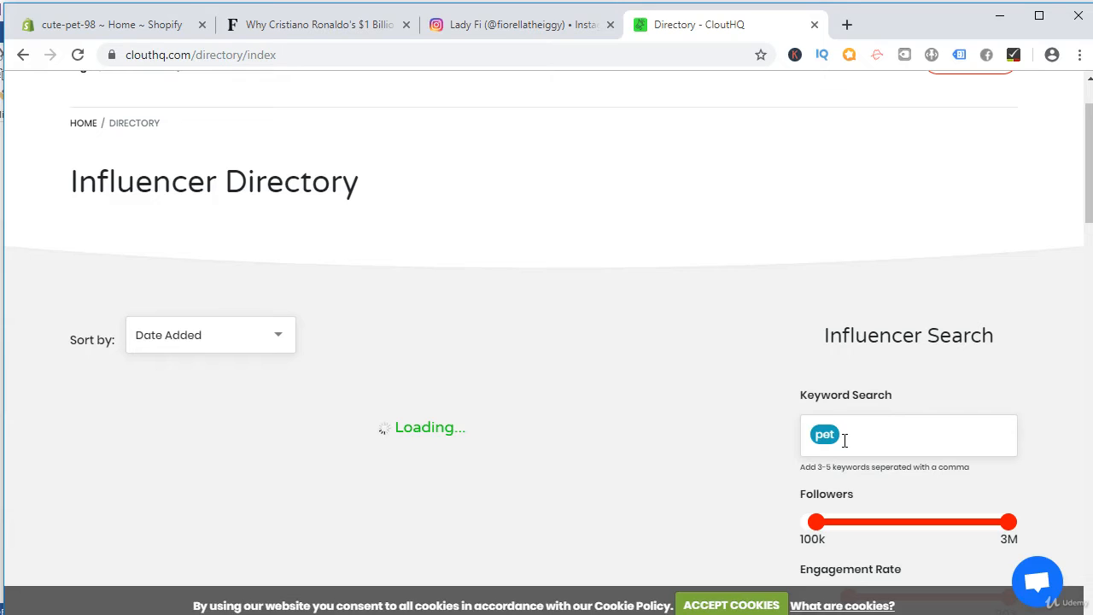
scroll(845, 440, "down", 3)
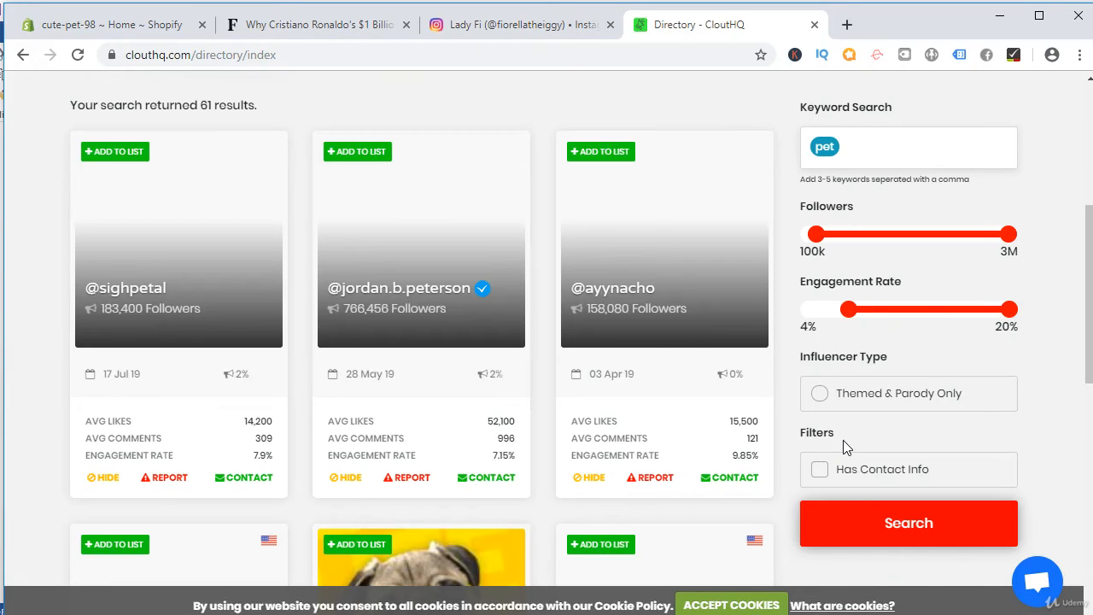
scroll(617, 370, "down", 5)
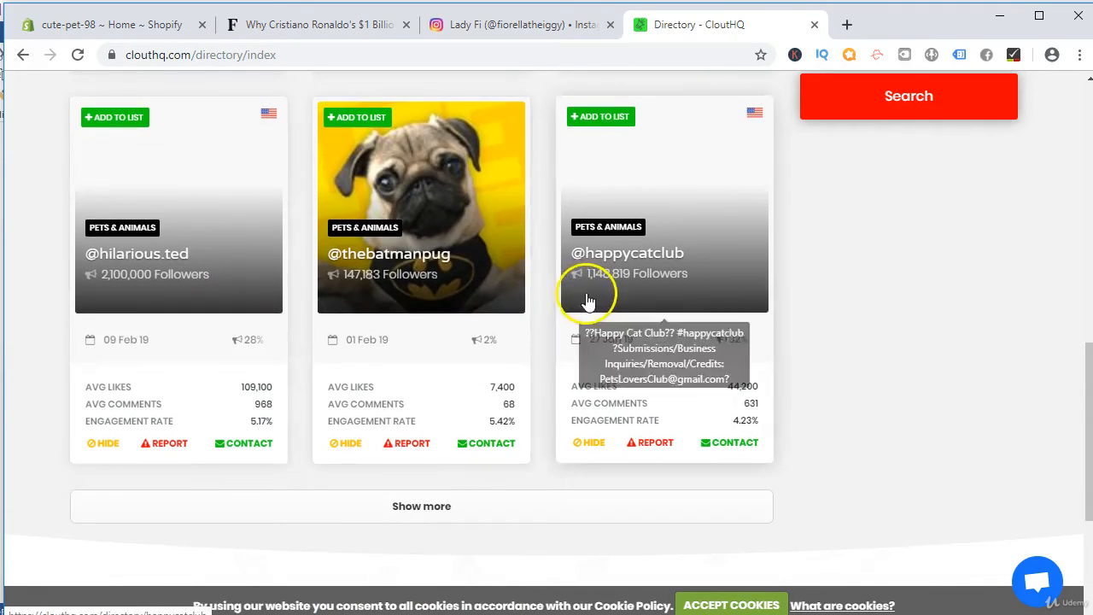
scroll(600, 285, "down", 2)
scroll(600, 285, "up", 2)
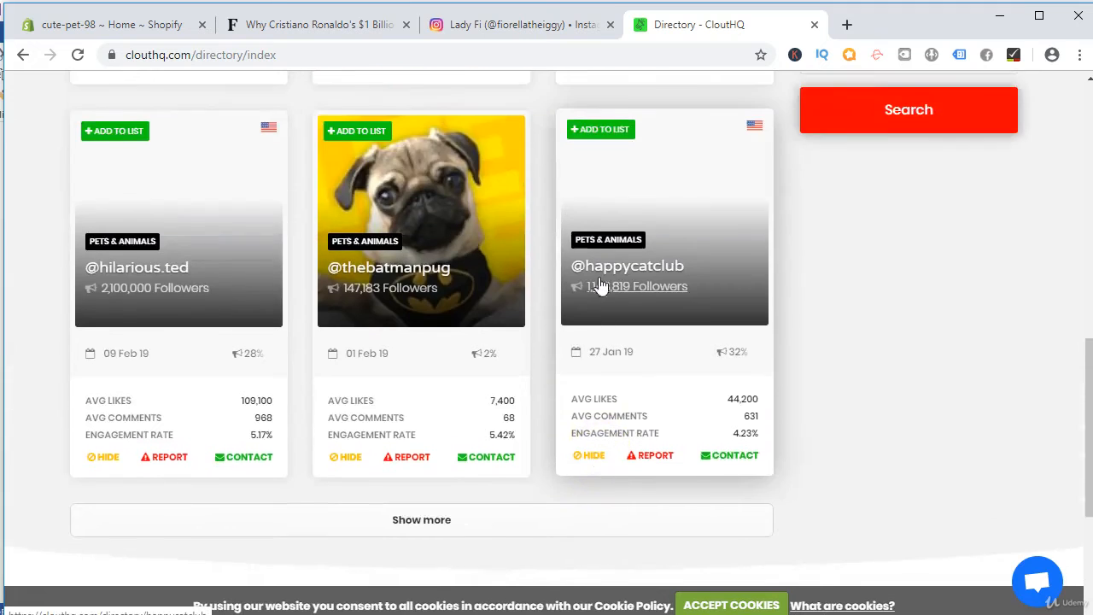
scroll(600, 284, "down", 2)
scroll(600, 284, "up", 3)
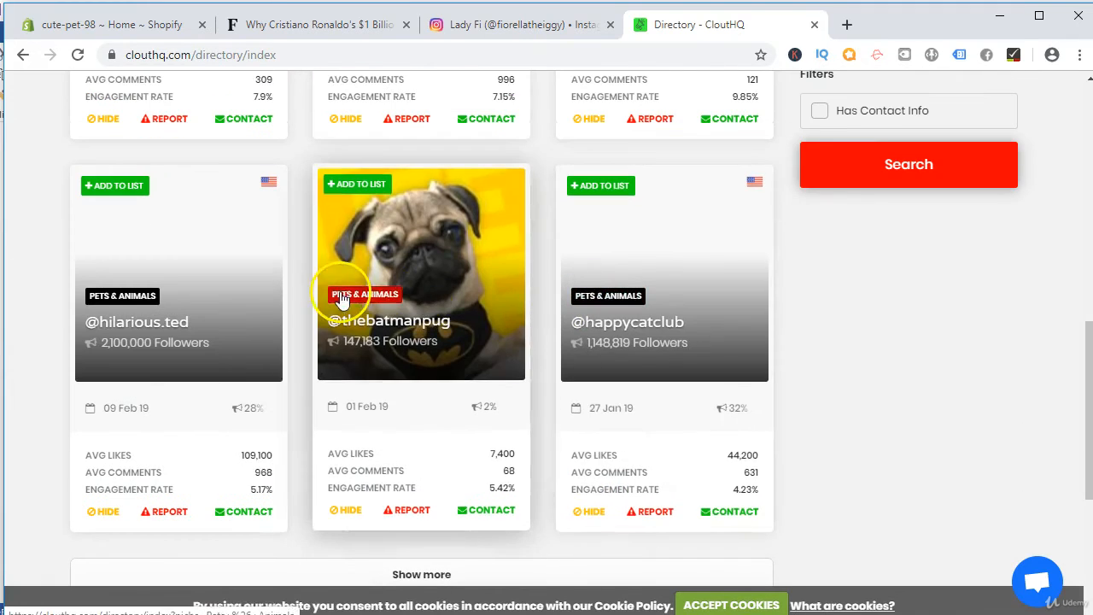
scroll(625, 291, "up", 3)
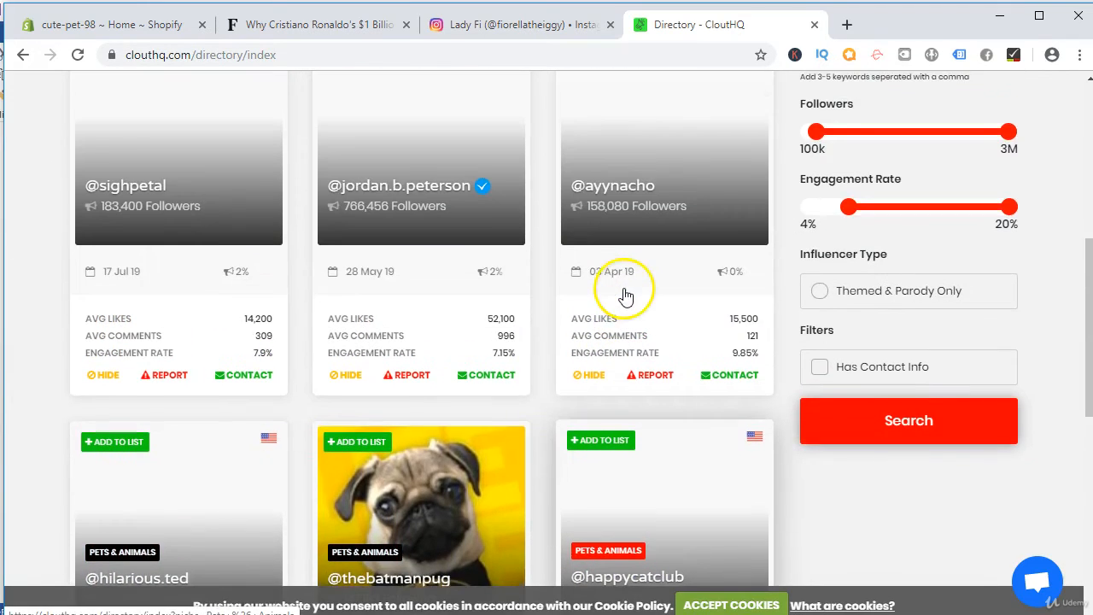
scroll(556, 314, "up", 2)
scroll(557, 314, "down", 5)
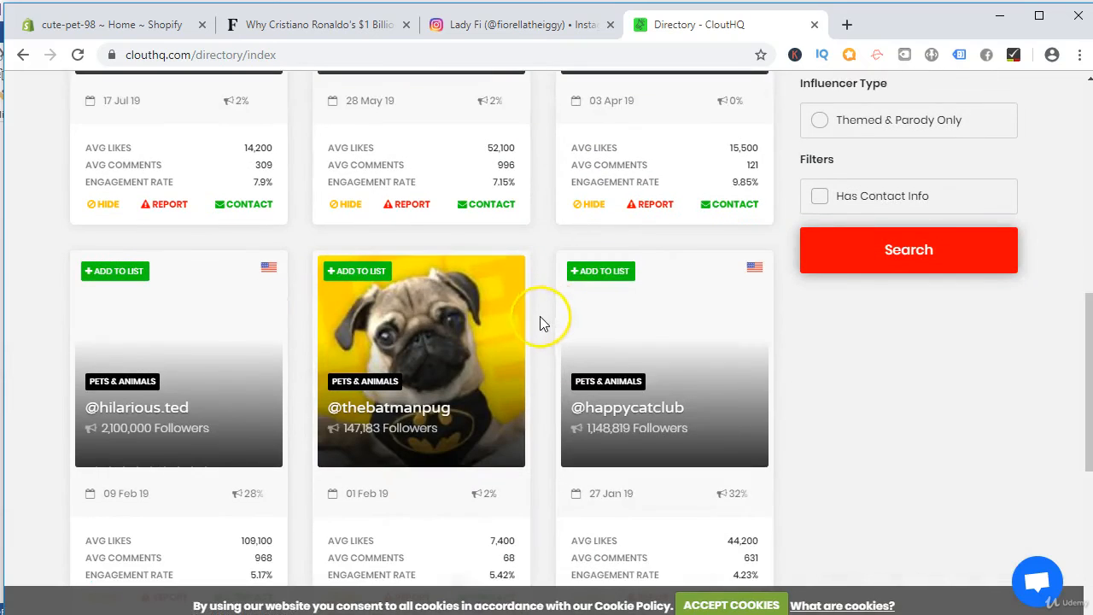
scroll(545, 312, "down", 3)
left_click(459, 415)
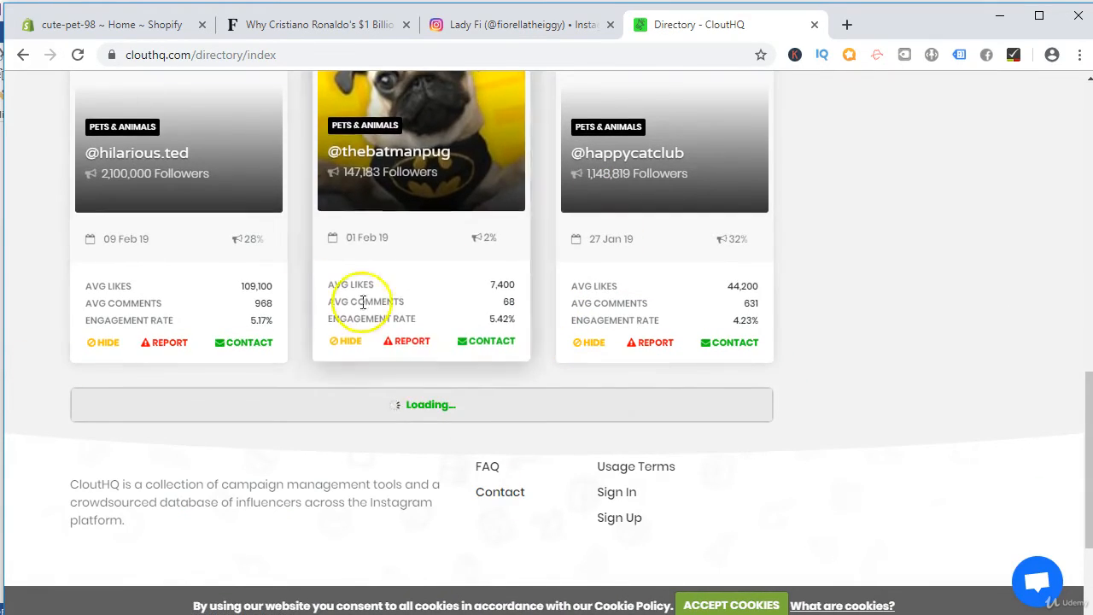
scroll(422, 261, "up", 2)
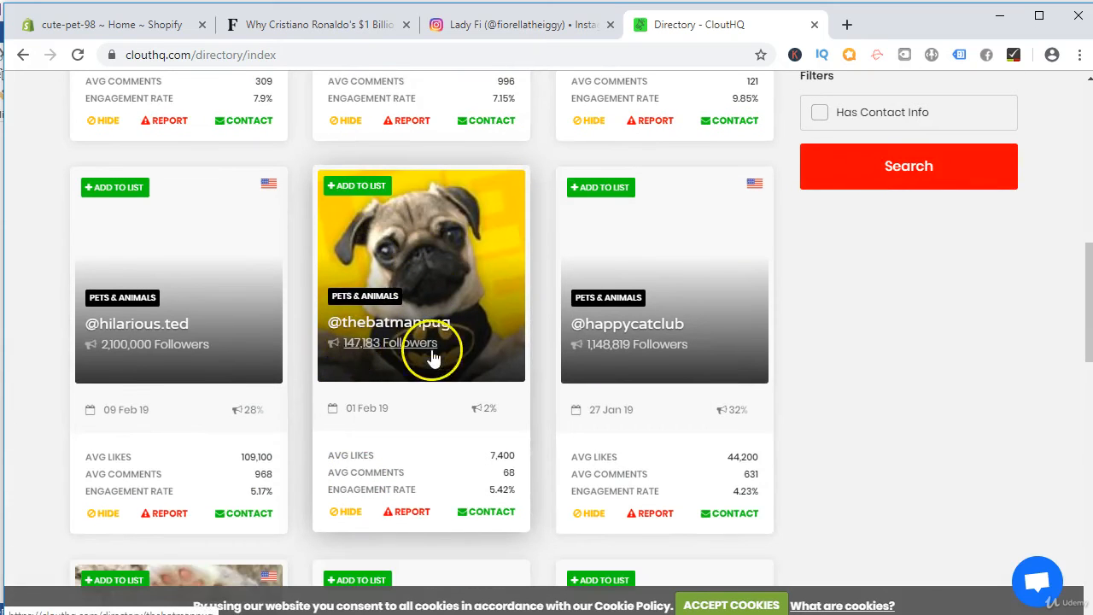
scroll(290, 401, "down", 1)
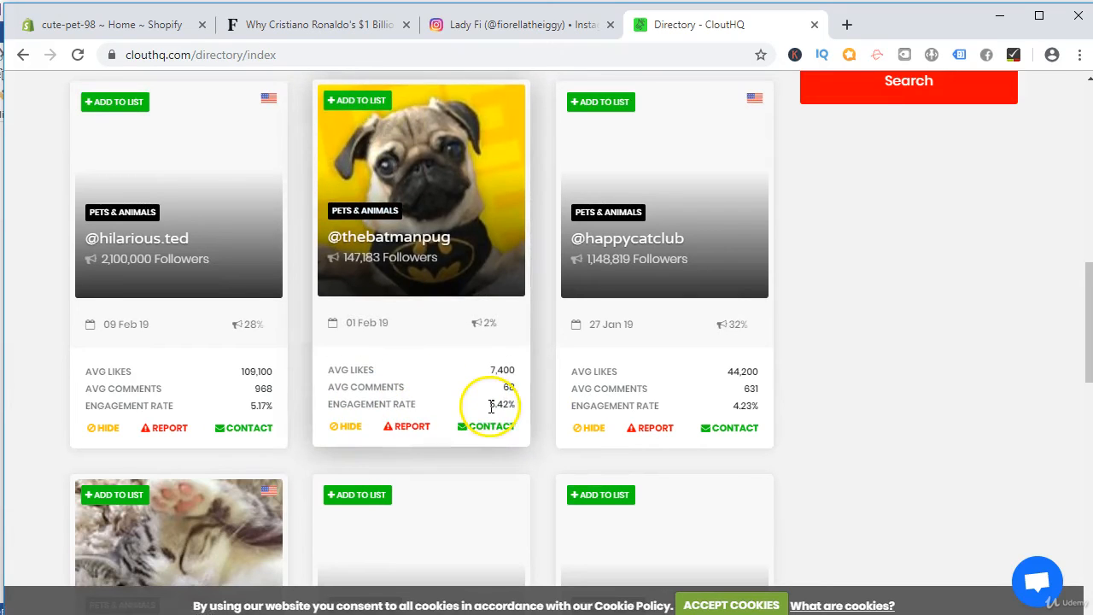
left_click_drag(491, 407, 521, 408)
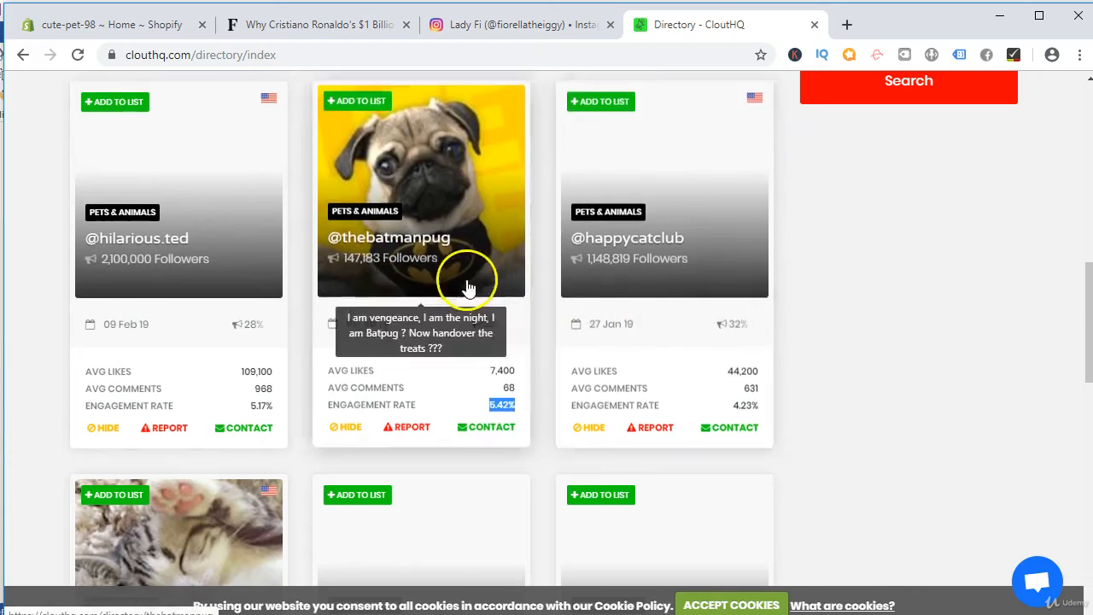
scroll(452, 283, "down", 3)
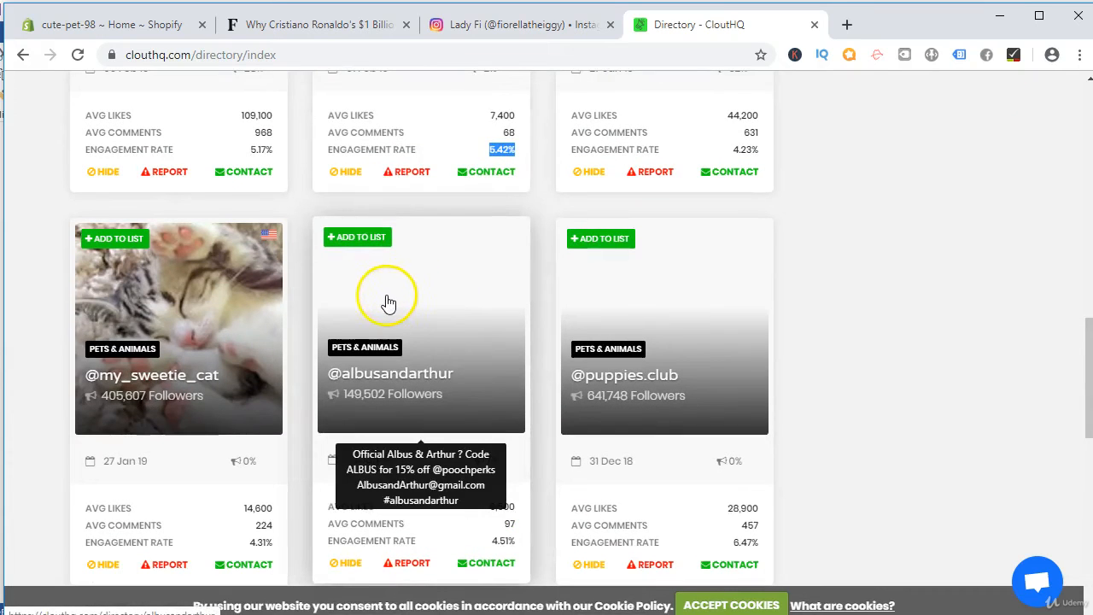
scroll(376, 256, "down", 2)
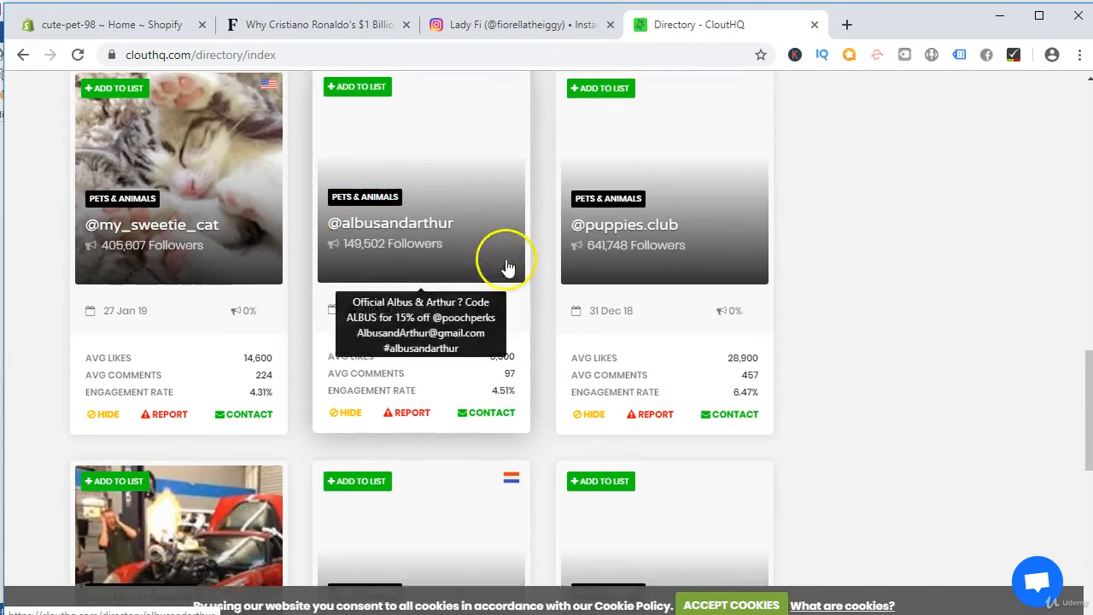
scroll(507, 267, "up", 5)
double_click(501, 271)
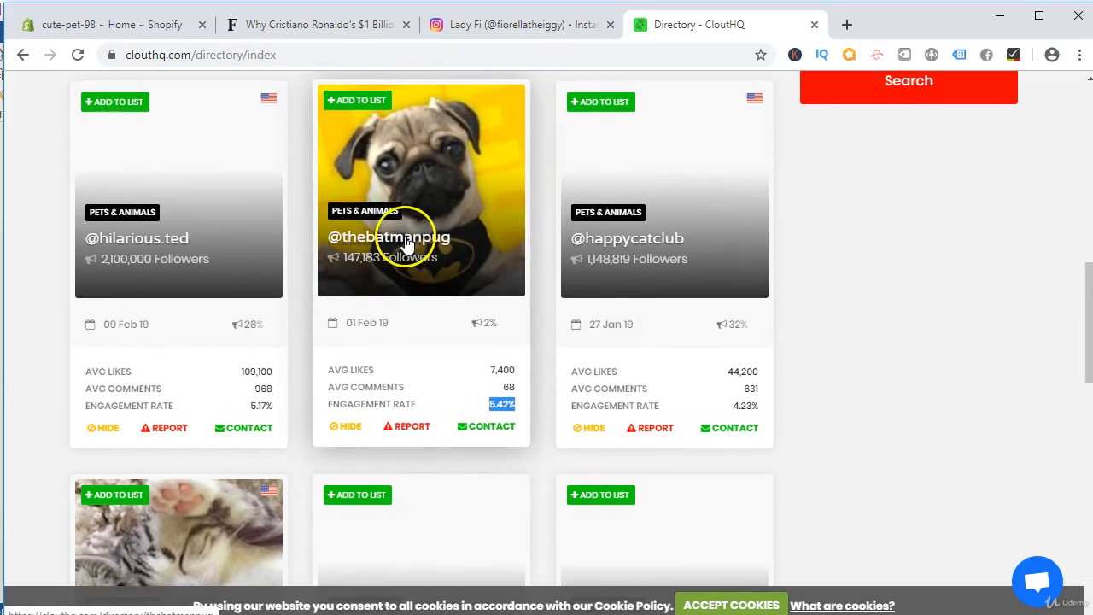
right_click(407, 243)
left_click(427, 246)
scroll(420, 325, "down", 2)
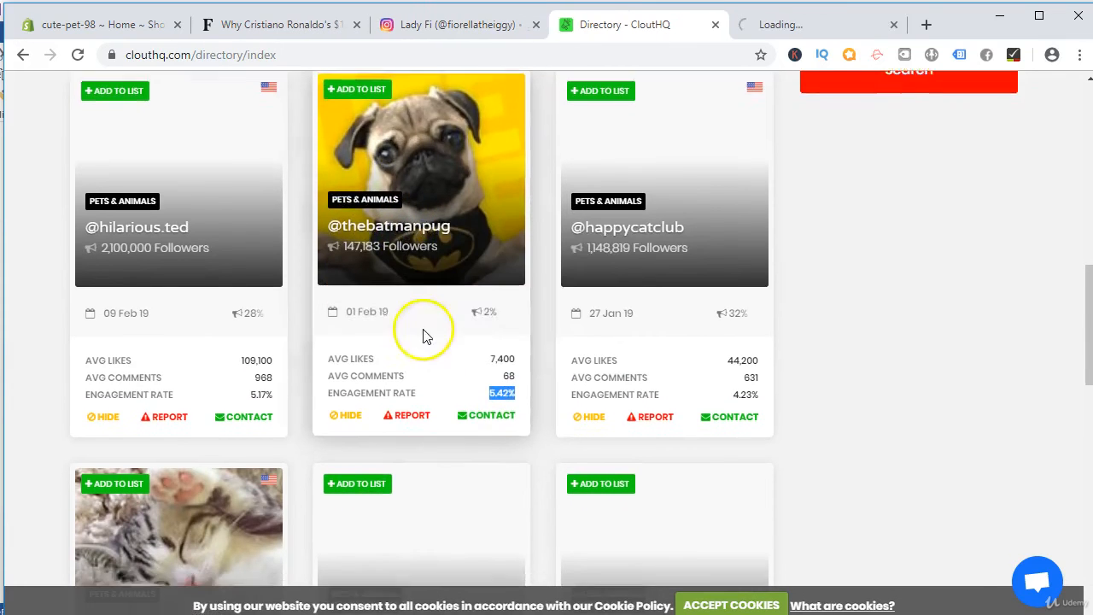
right_click(408, 463)
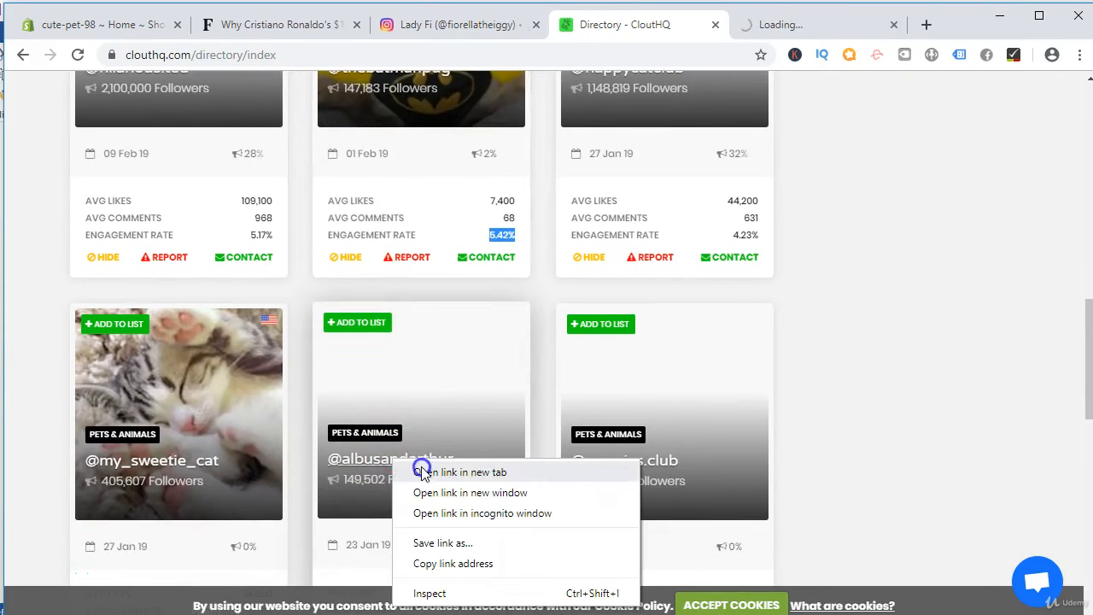
left_click(422, 470)
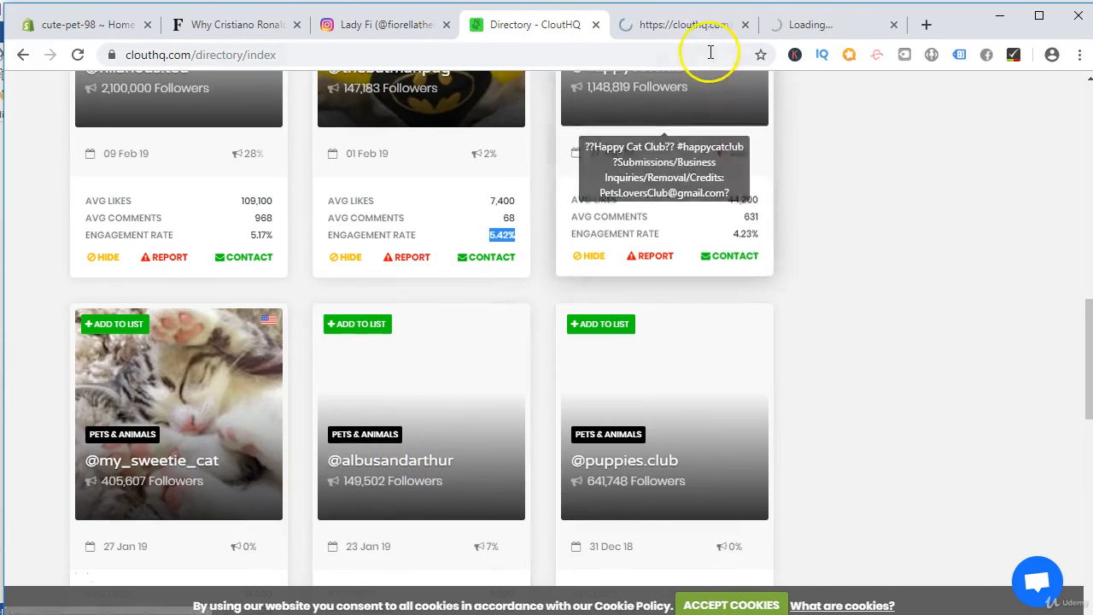
left_click(724, 24)
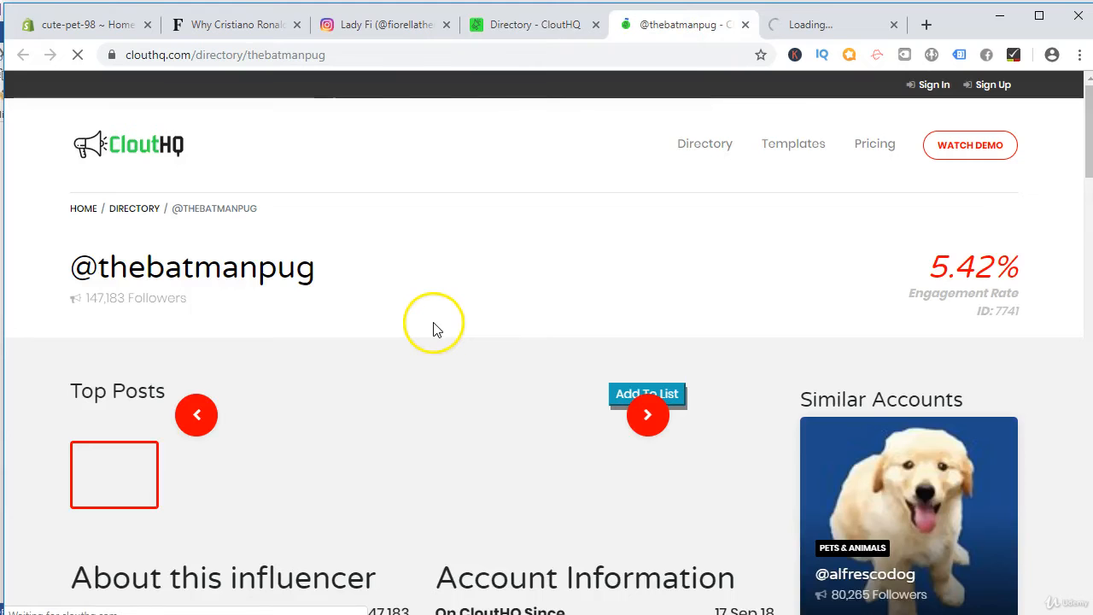
left_click(546, 25)
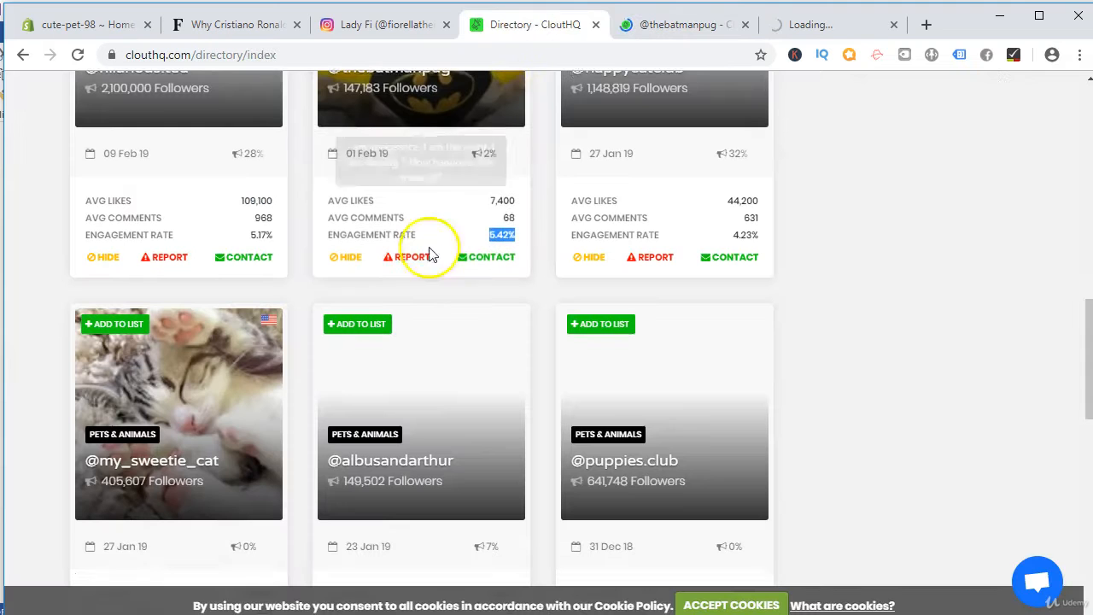
scroll(429, 253, "up", 3)
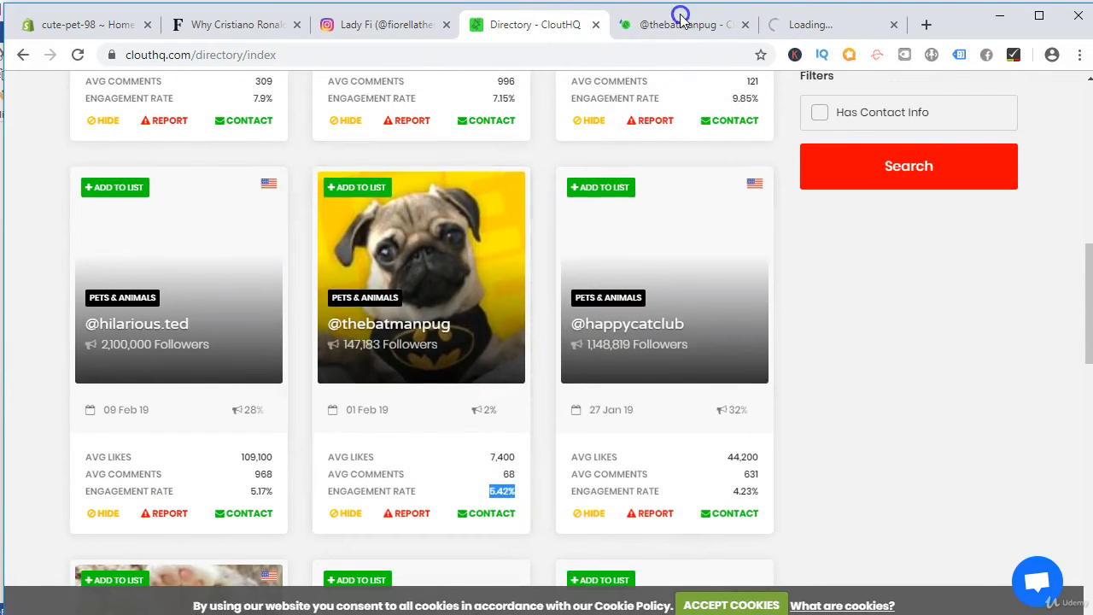
left_click(681, 21)
scroll(265, 321, "down", 4)
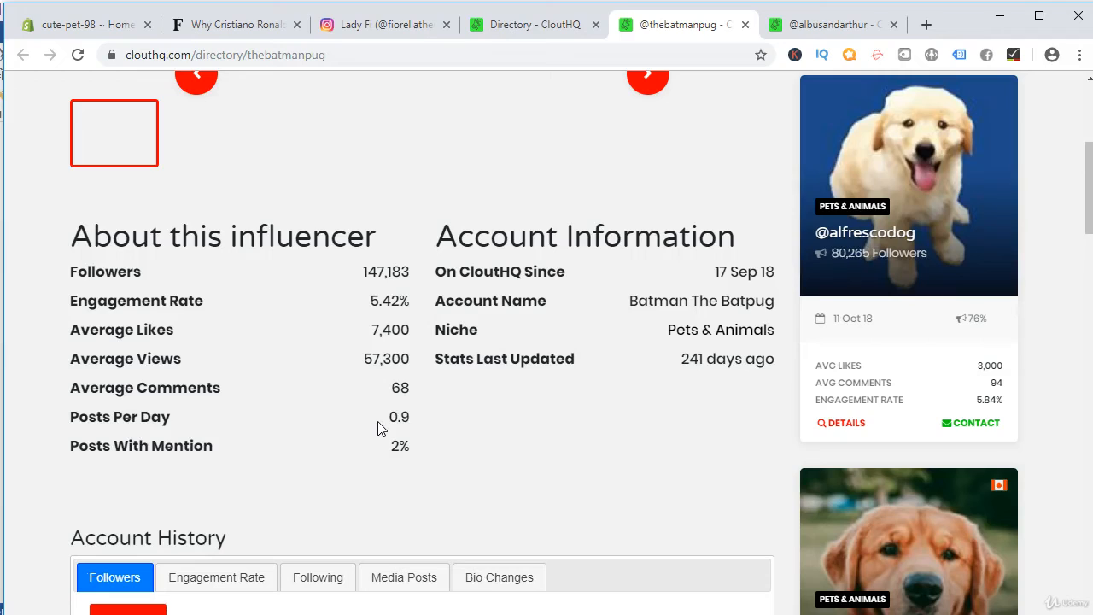
Step: Highlight the posts per day, the engagement rate and the follower figures in the pug account's influencer statistics
left_click(482, 489)
left_click(405, 408)
left_click_drag(369, 415, 436, 421)
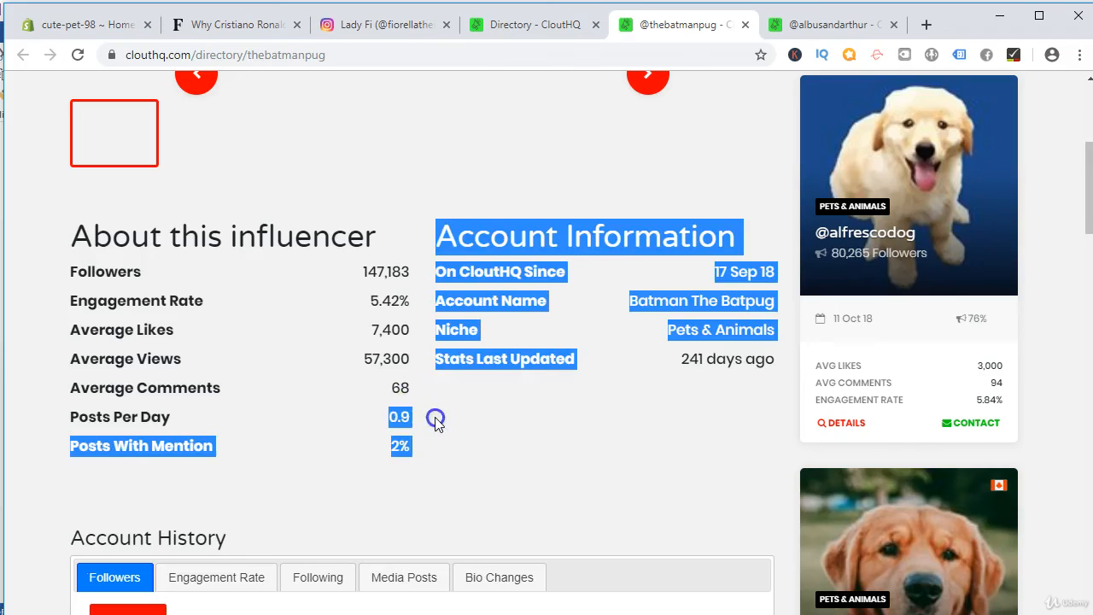
left_click_drag(373, 320, 410, 316)
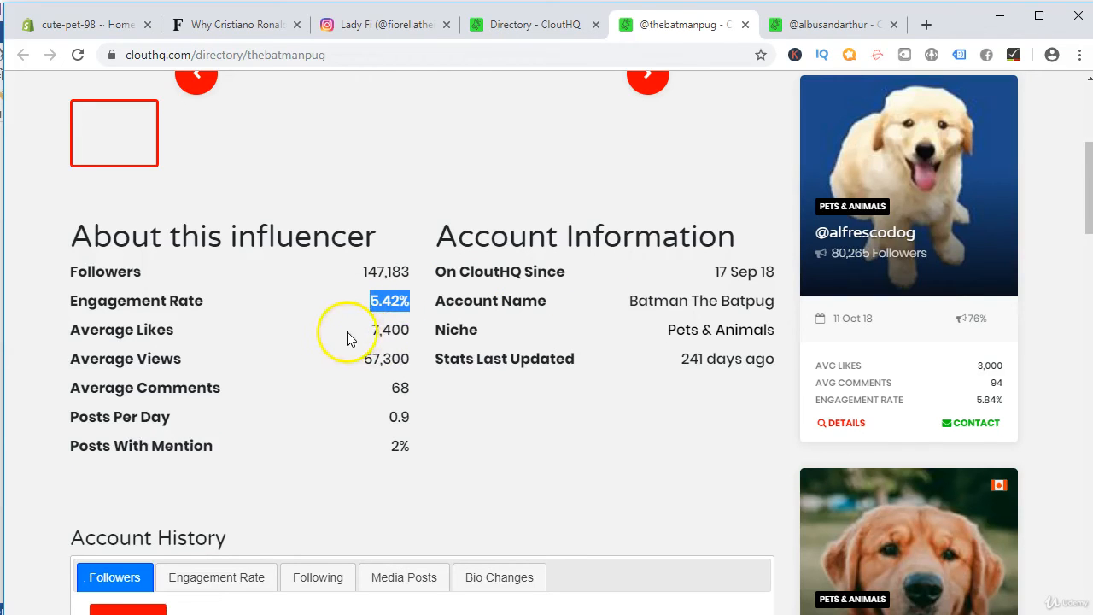
left_click_drag(362, 271, 384, 350)
Step: Examine the all-time follower graph in the pug profile's account history
scroll(384, 350, "down", 5)
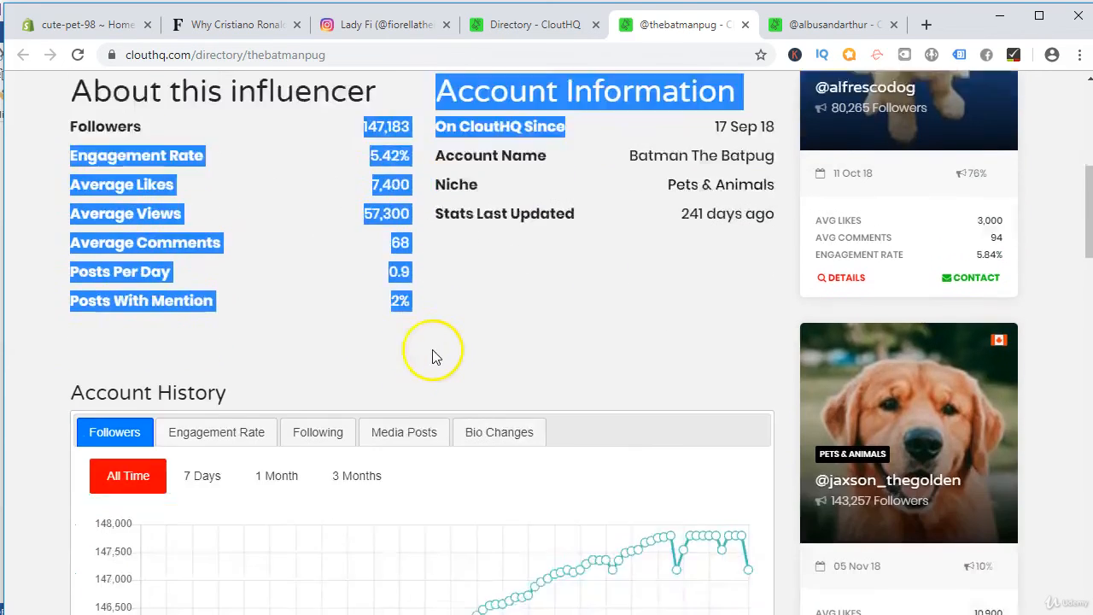
scroll(430, 349, "up", 2)
scroll(317, 359, "down", 1)
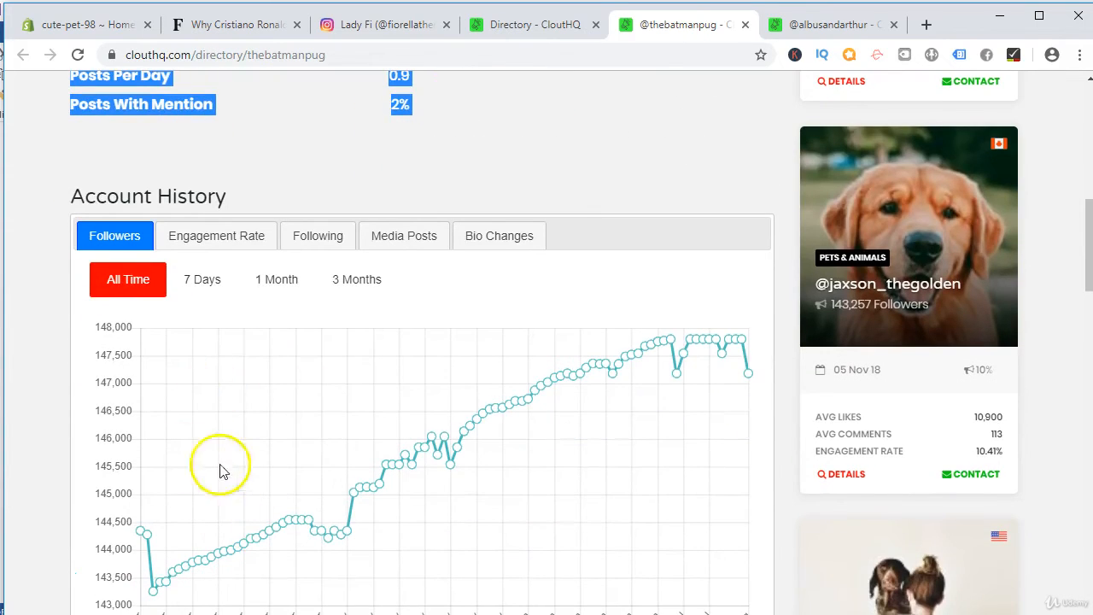
mouse_move(632, 352)
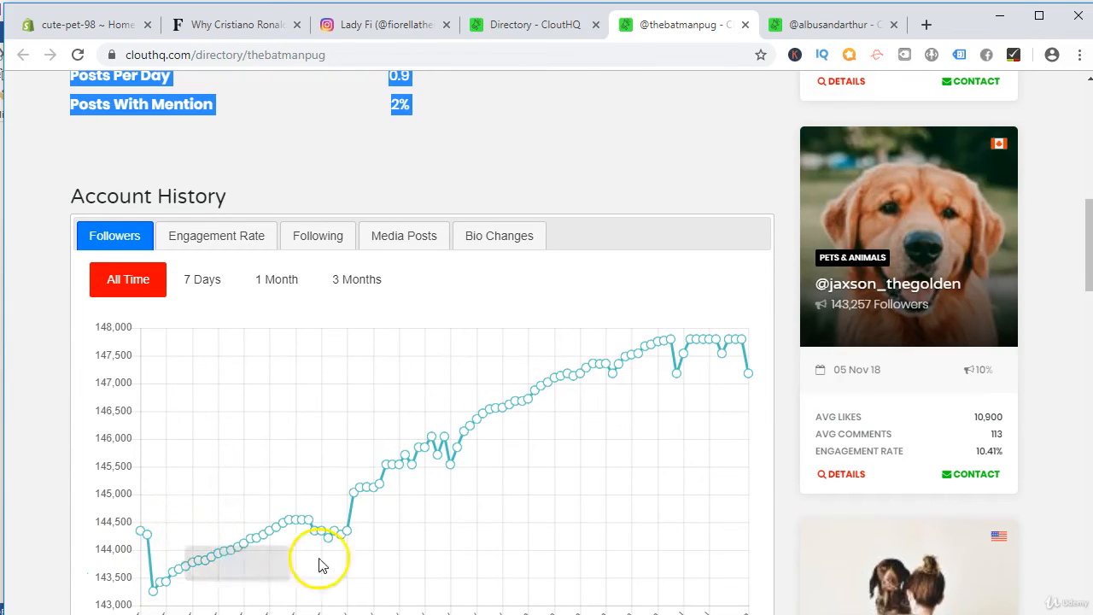
Step: Finish reviewing the follower graph, then examine the pug account's engagement rate history for all time and for 3 months
mouse_move(739, 357)
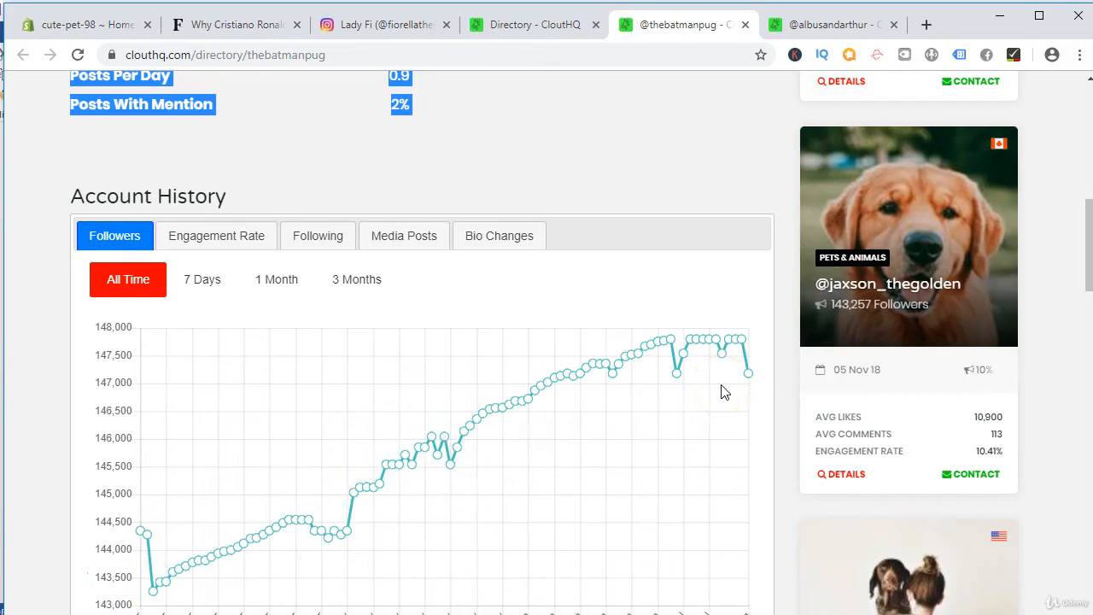
scroll(459, 416, "down", 2)
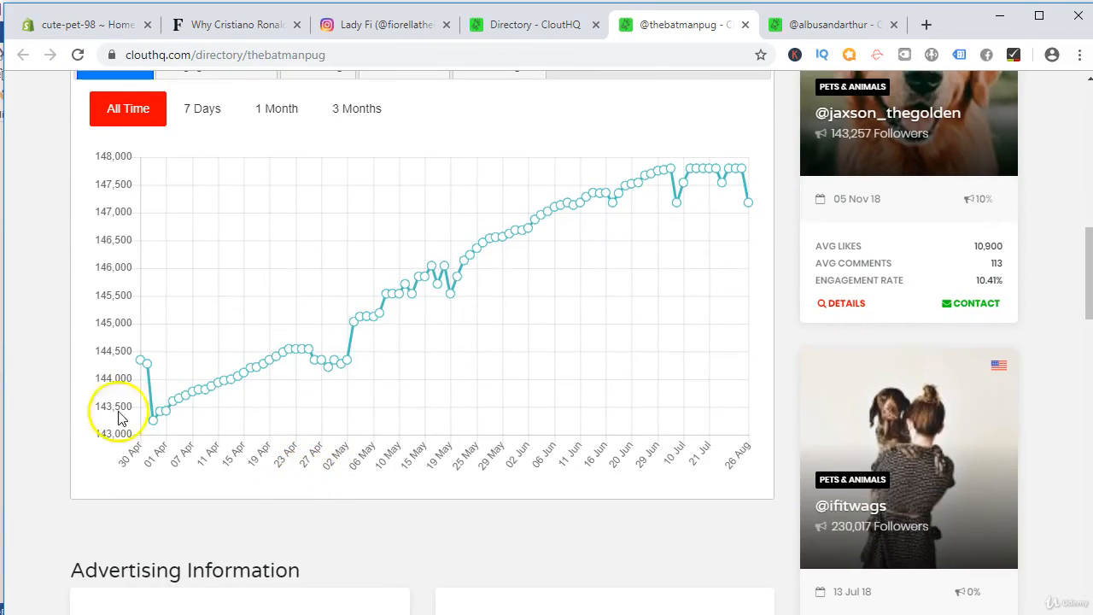
scroll(640, 304, "up", 4)
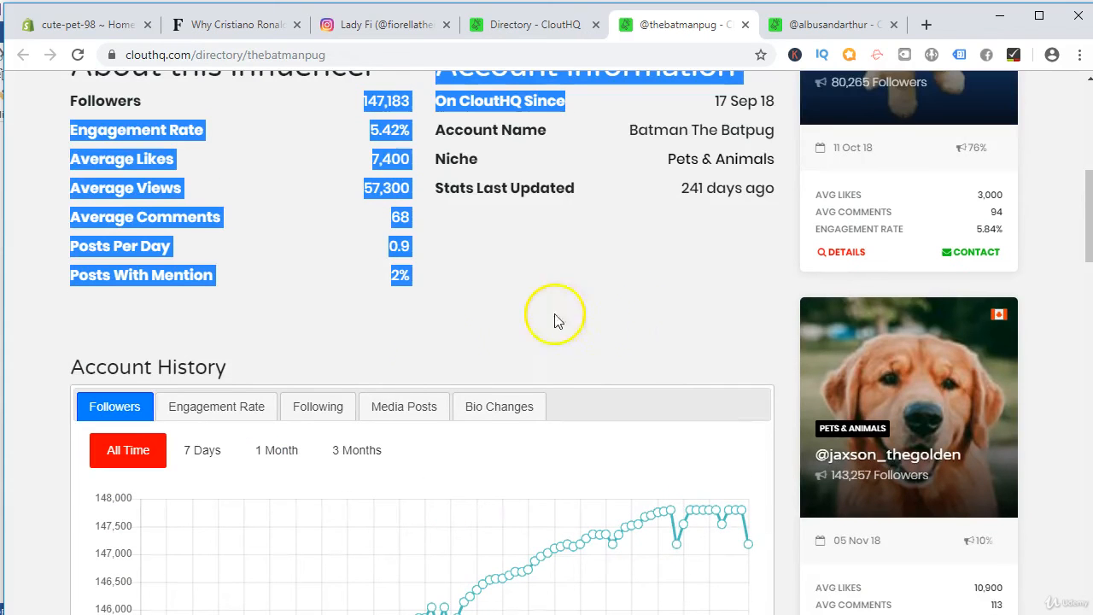
left_click(220, 410)
scroll(224, 415, "down", 2)
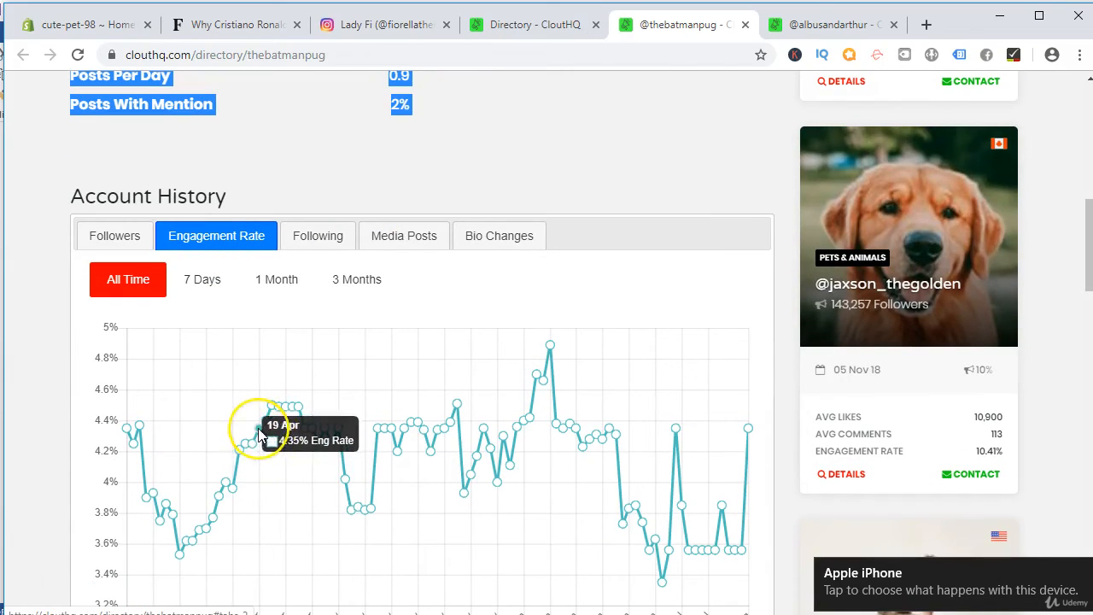
left_click(256, 415)
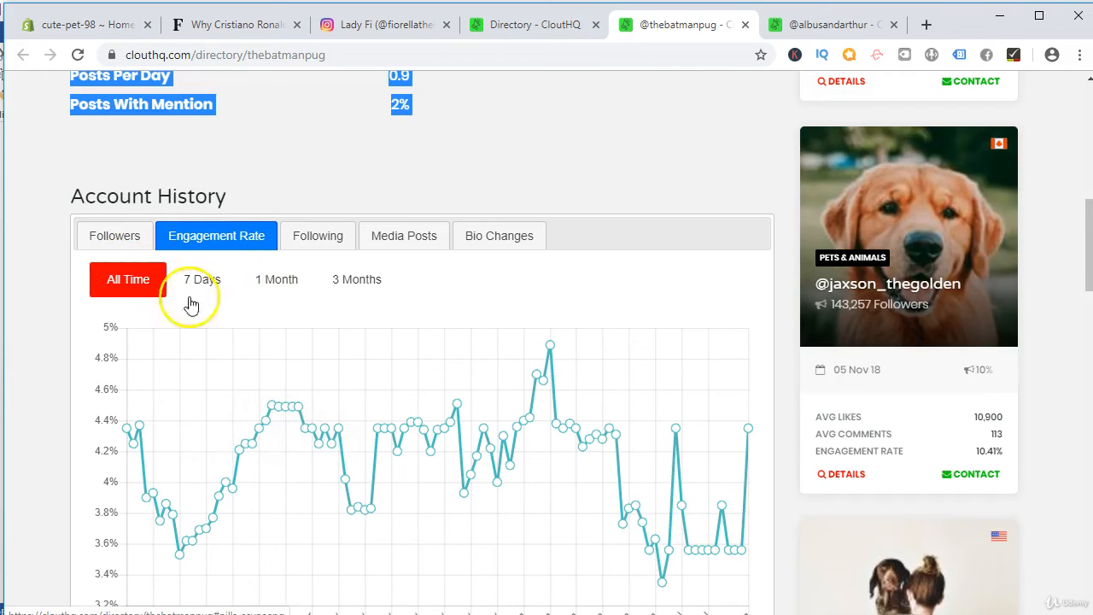
left_click(354, 291)
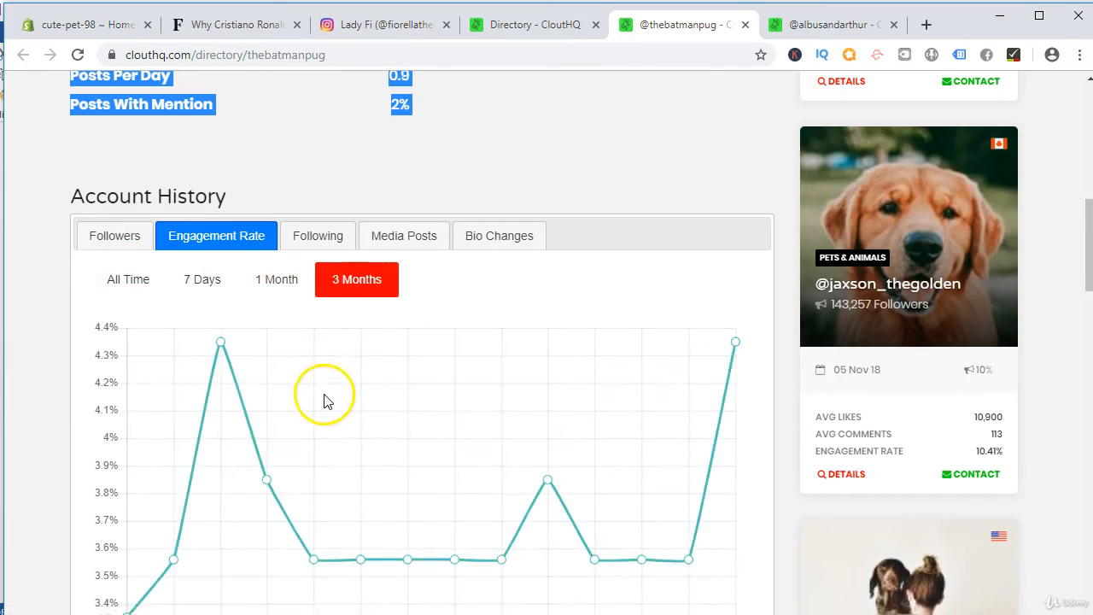
scroll(324, 402, "down", 1)
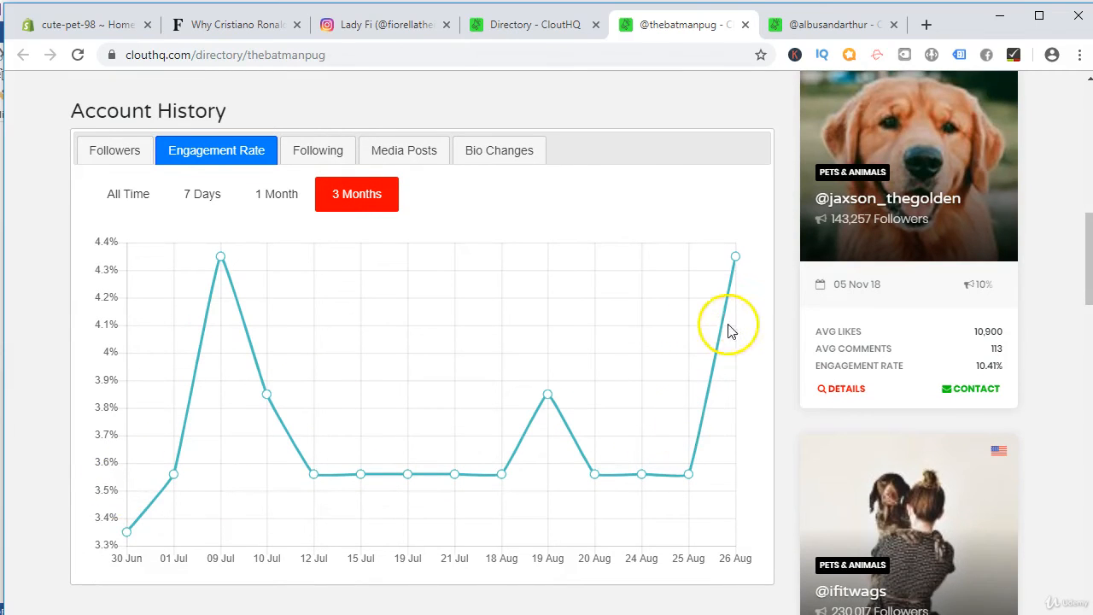
Step: View the pug account's following, media posts and bio changes history
left_click(326, 142)
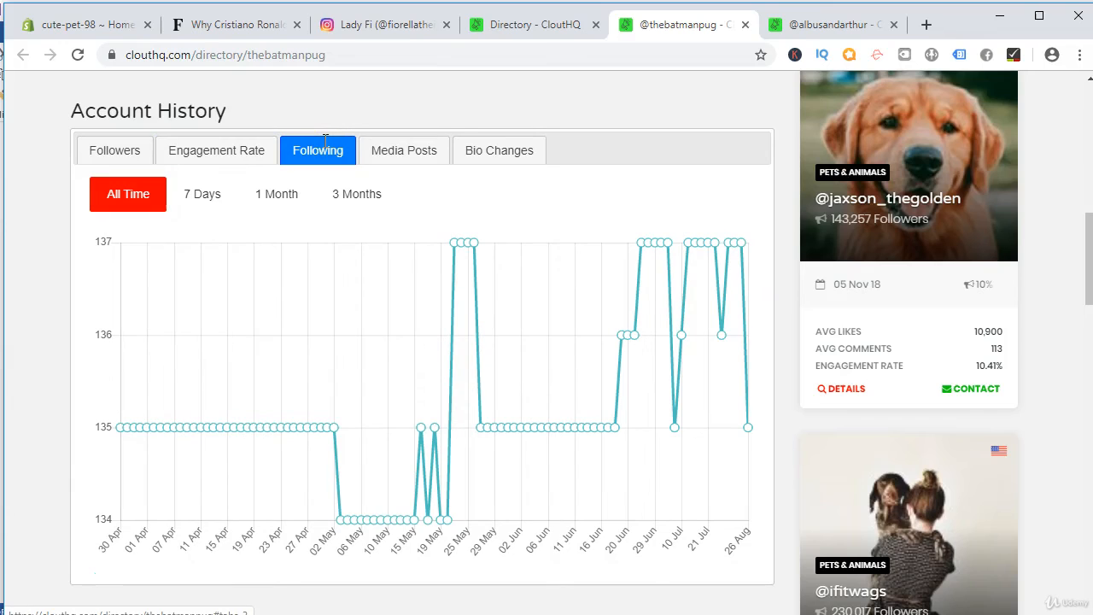
left_click(386, 145)
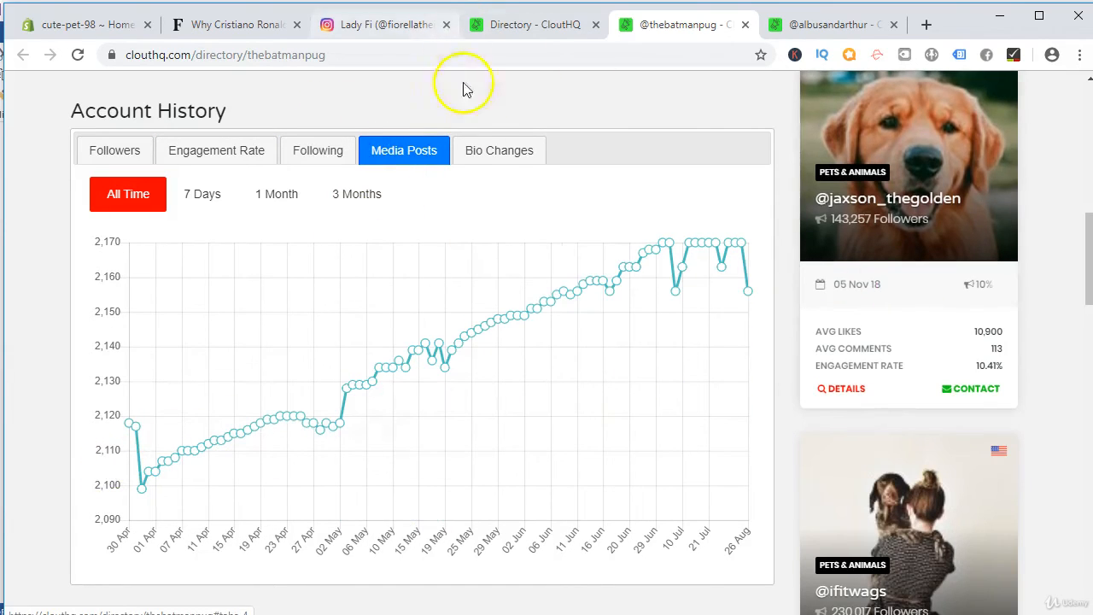
left_click(498, 150)
scroll(422, 298, "down", 1)
scroll(422, 298, "up", 1)
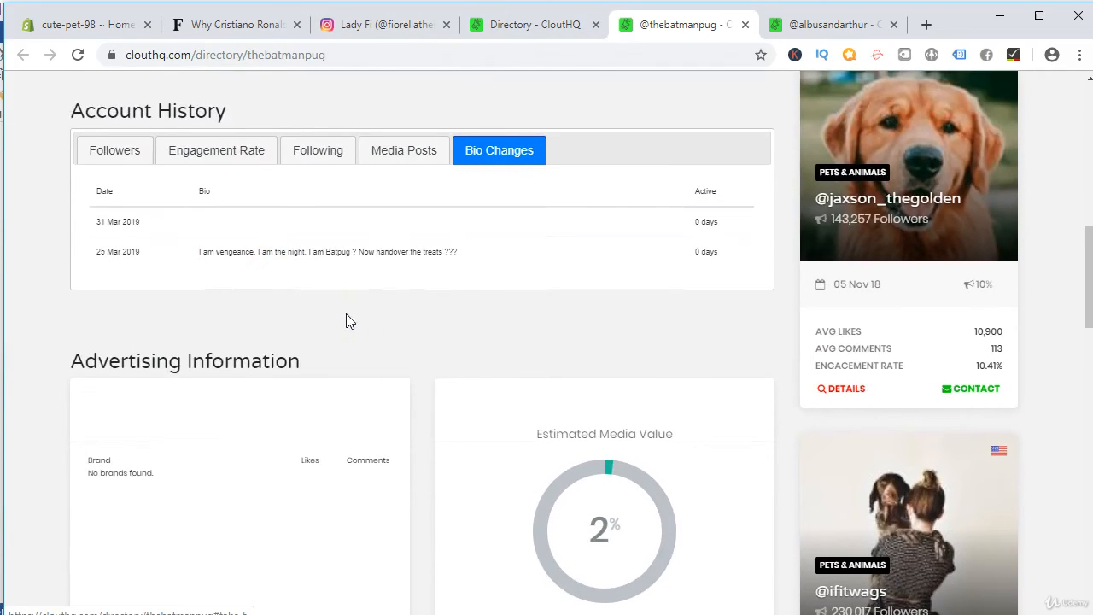
Step: Review the pug profile's advertising information and its influencer contact form
scroll(244, 390, "down", 3)
scroll(267, 299, "down", 1)
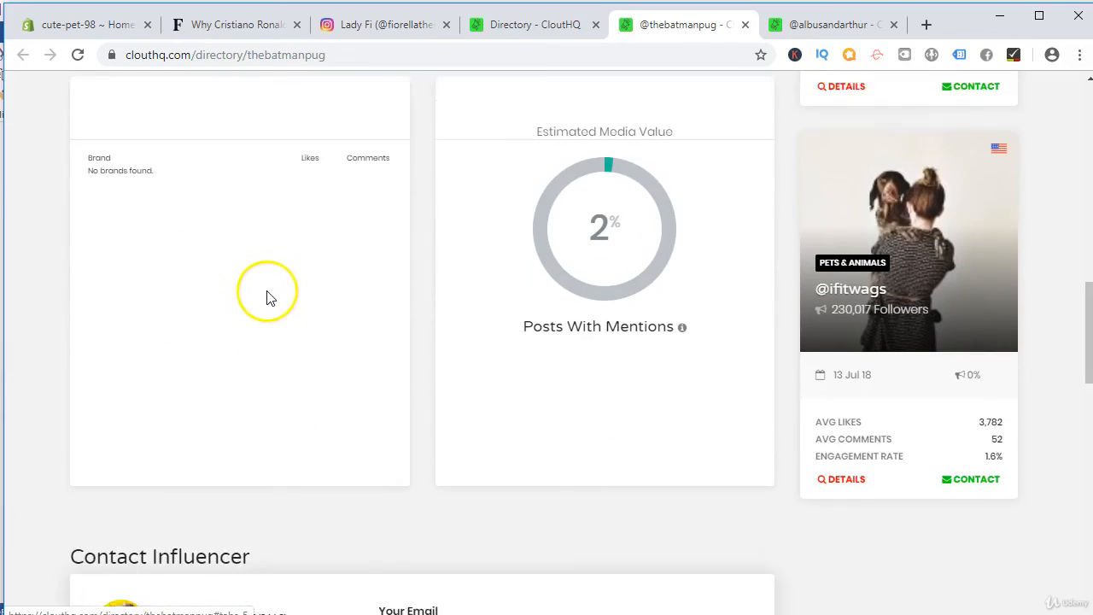
scroll(266, 295, "up", 5)
scroll(256, 325, "down", 3)
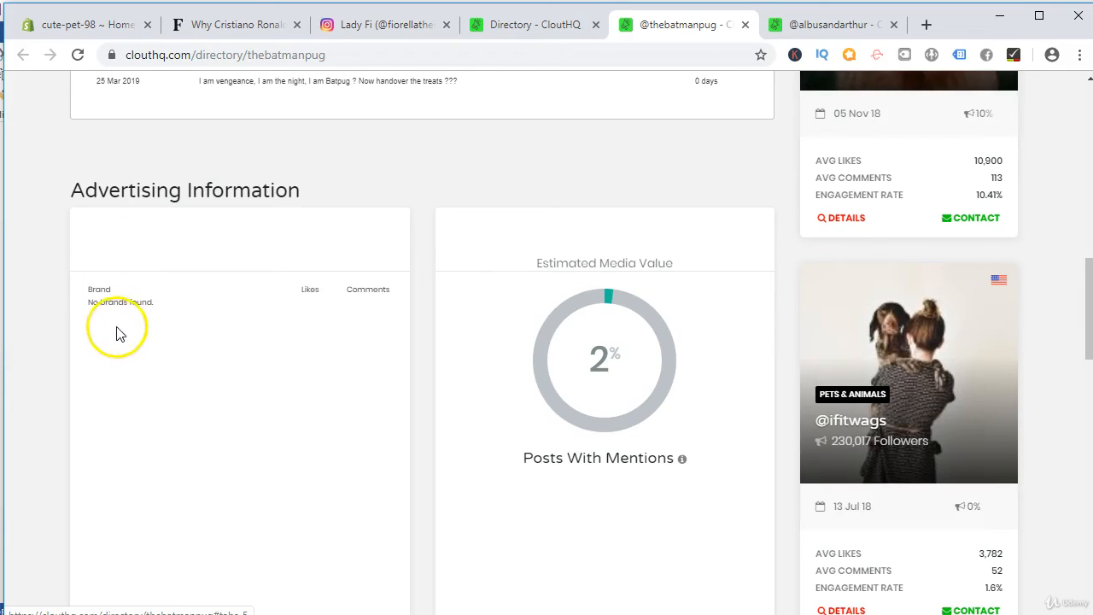
scroll(373, 325, "down", 2)
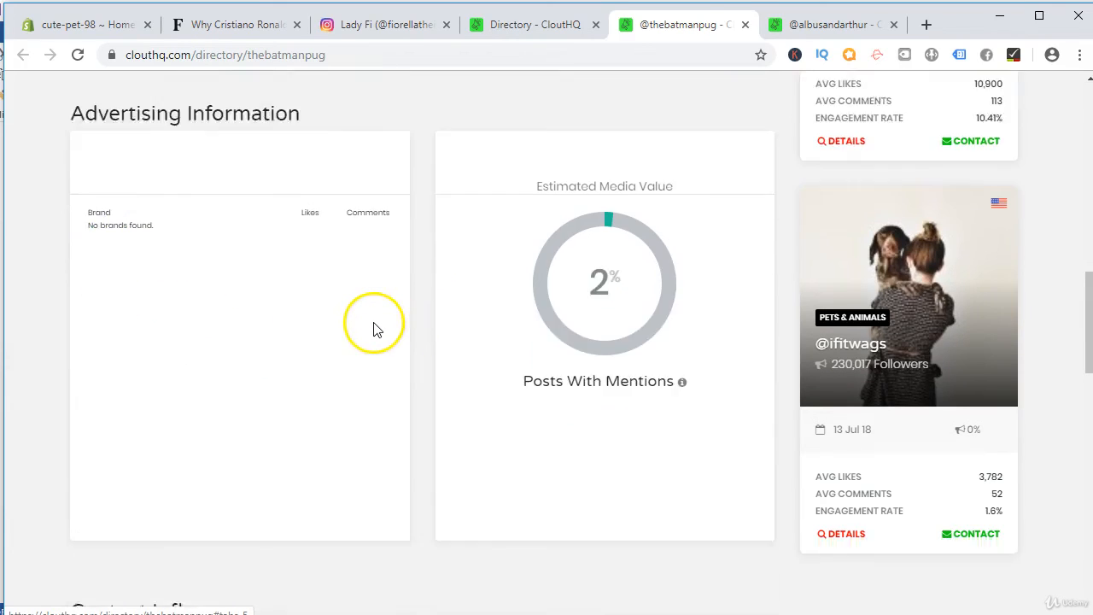
scroll(340, 388, "down", 3)
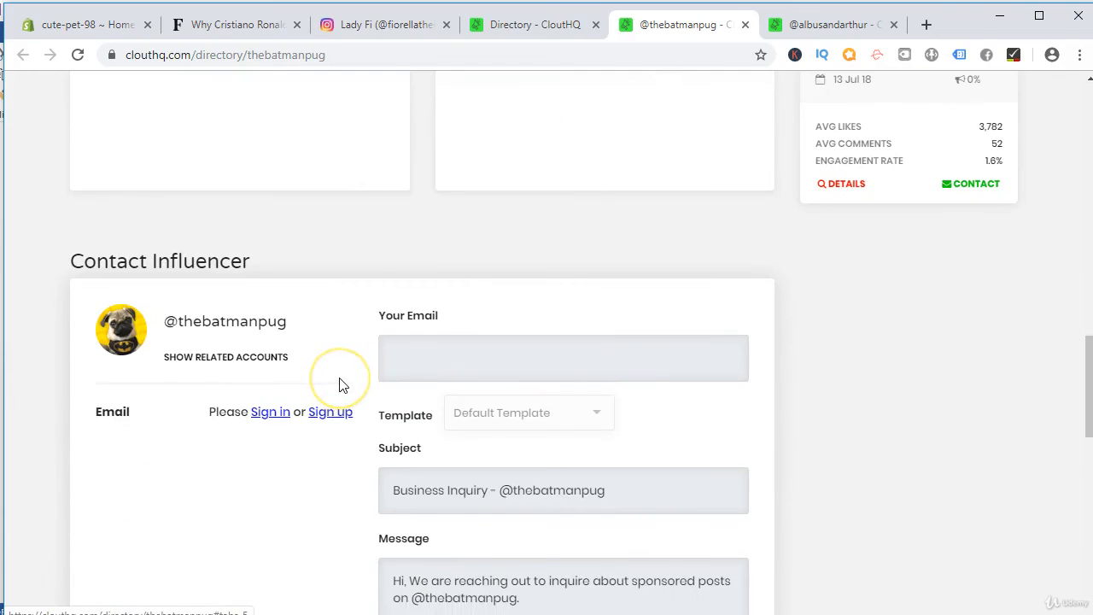
Step: Recheck the pug profile from its header through the influencer statistics to the advertising information
scroll(339, 385, "up", 15)
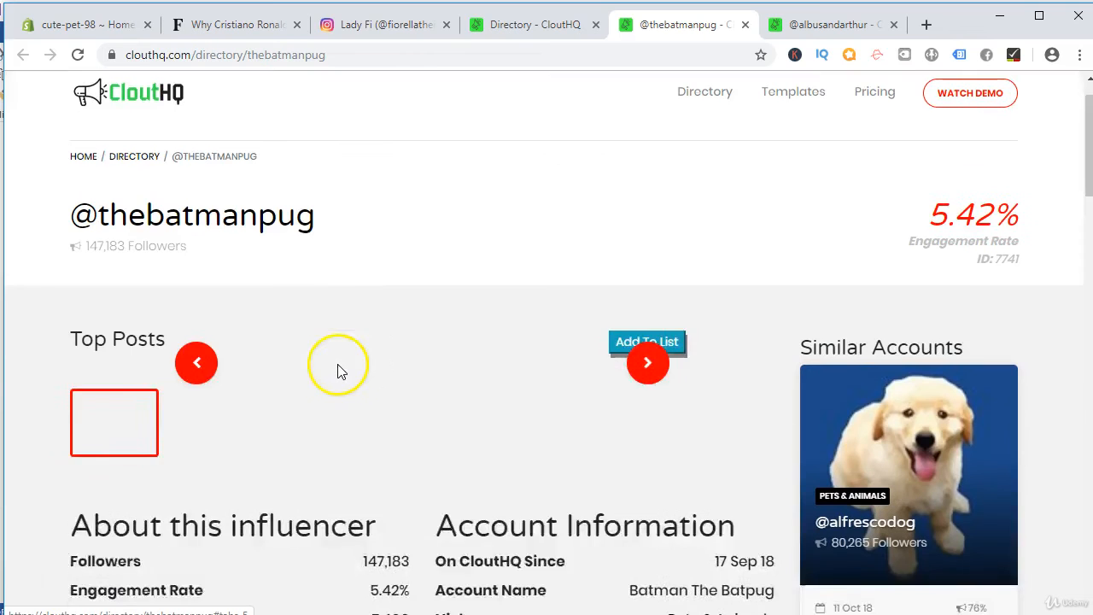
scroll(337, 371, "up", 1)
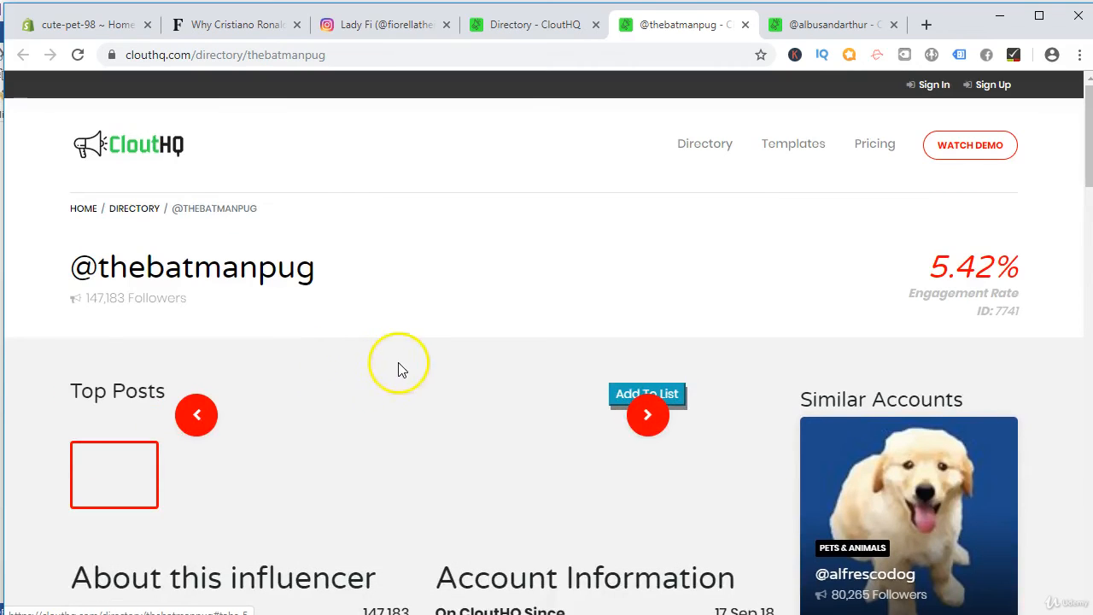
scroll(274, 397, "down", 2)
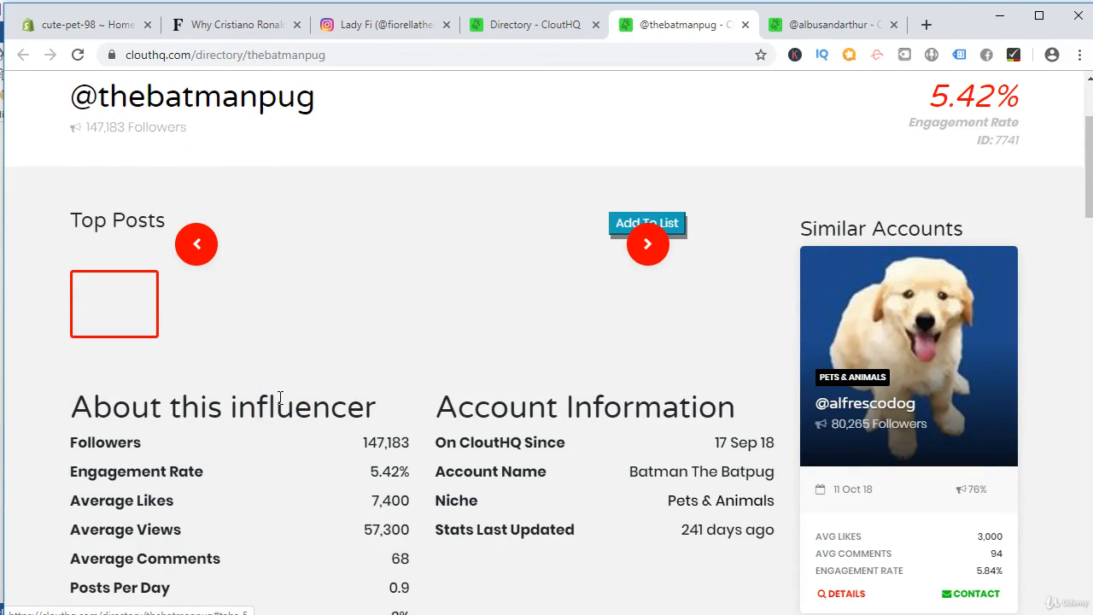
scroll(312, 293, "down", 1)
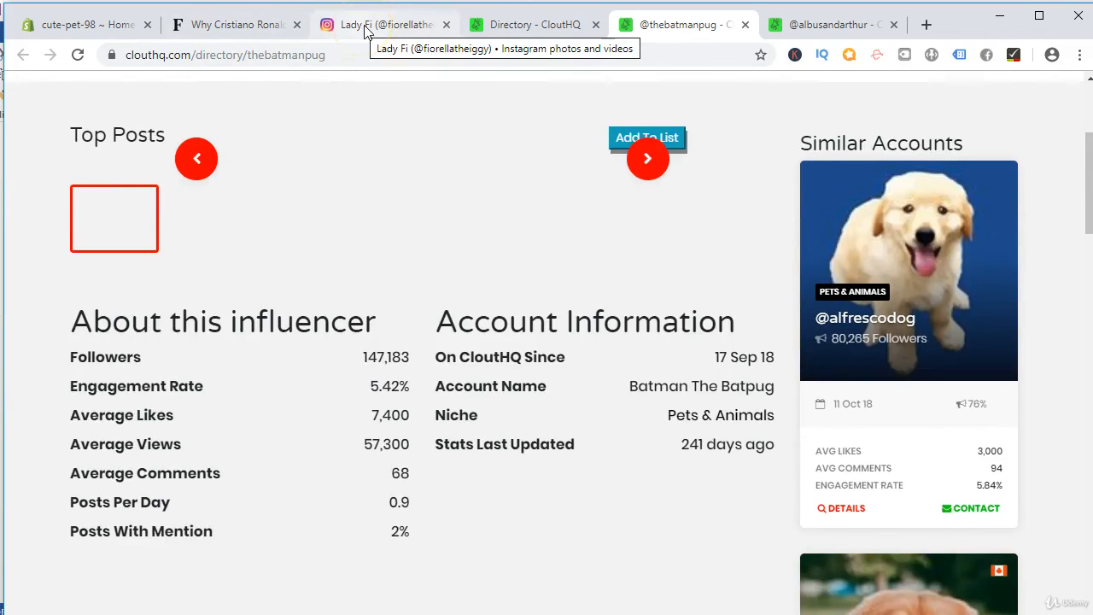
scroll(452, 564, "down", 5)
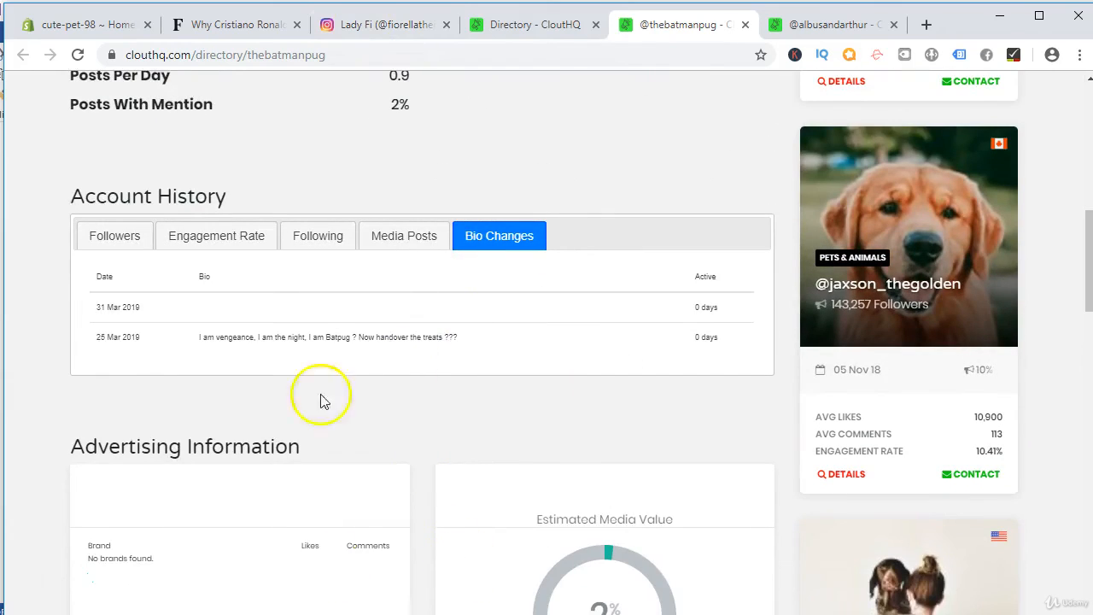
scroll(347, 303, "down", 3)
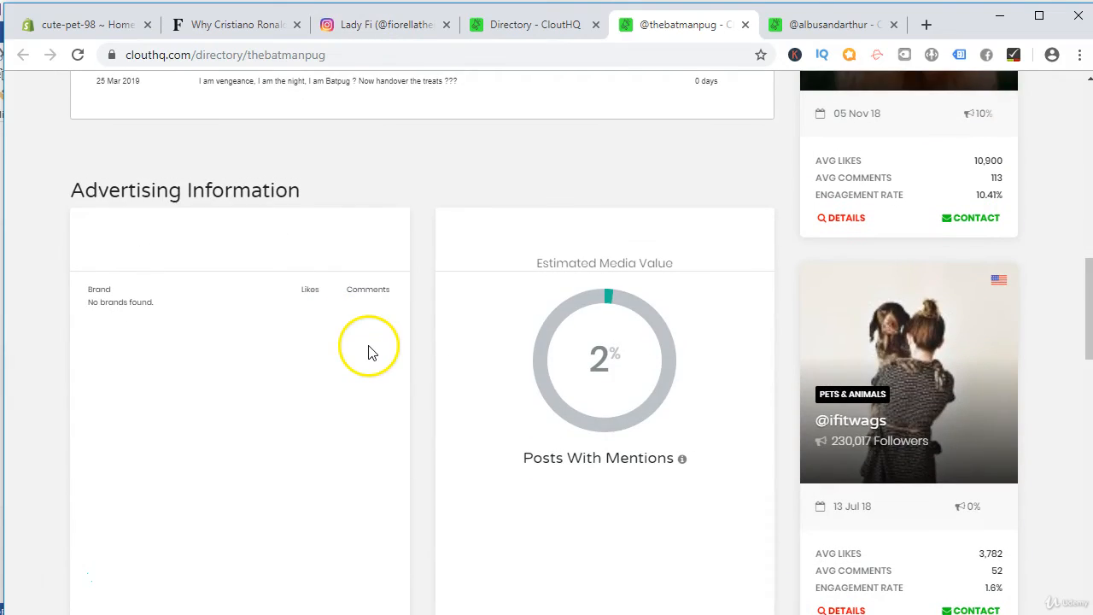
scroll(373, 350, "up", 10)
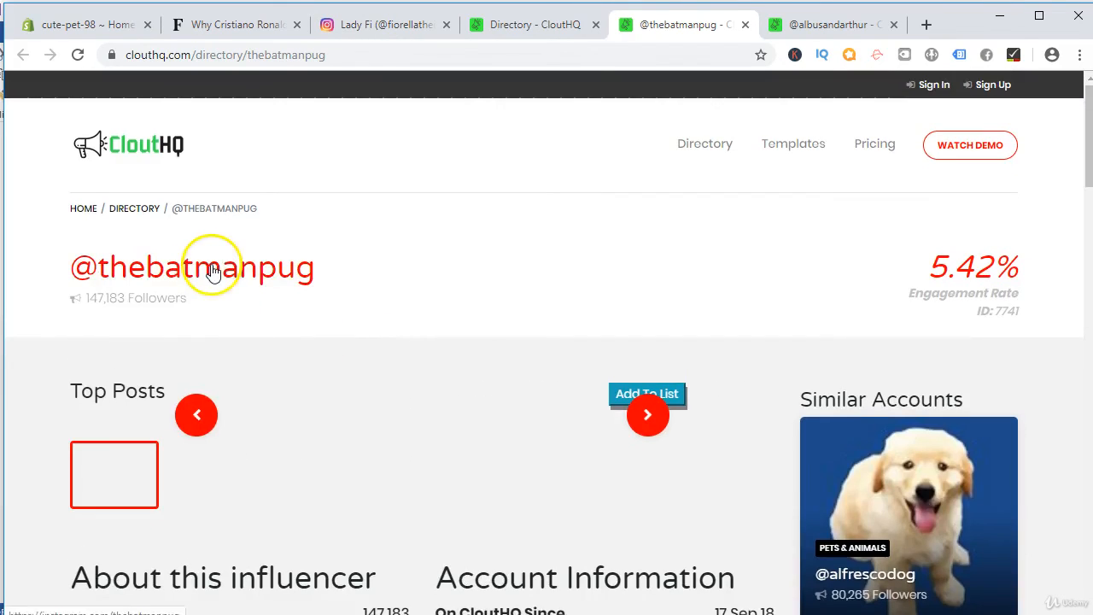
left_click(211, 271)
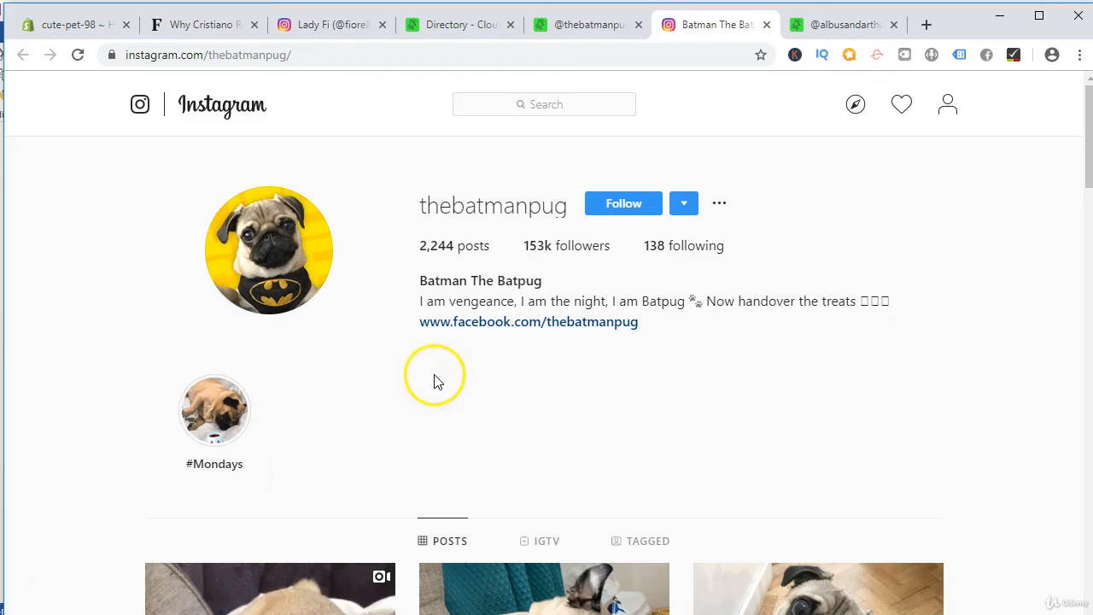
scroll(769, 512, "down", 3)
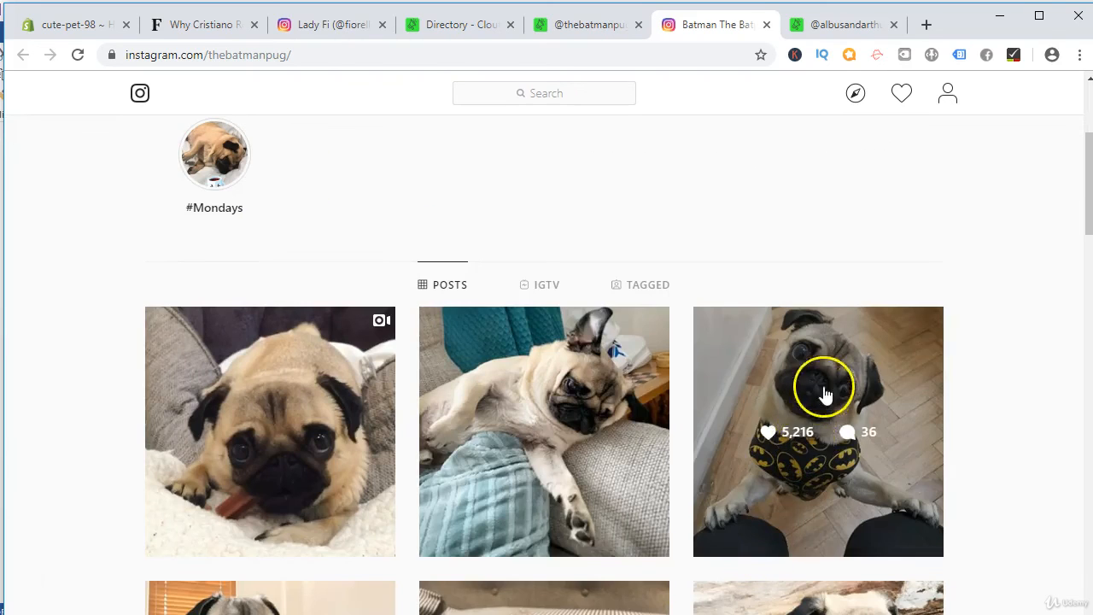
scroll(547, 402, "up", 3)
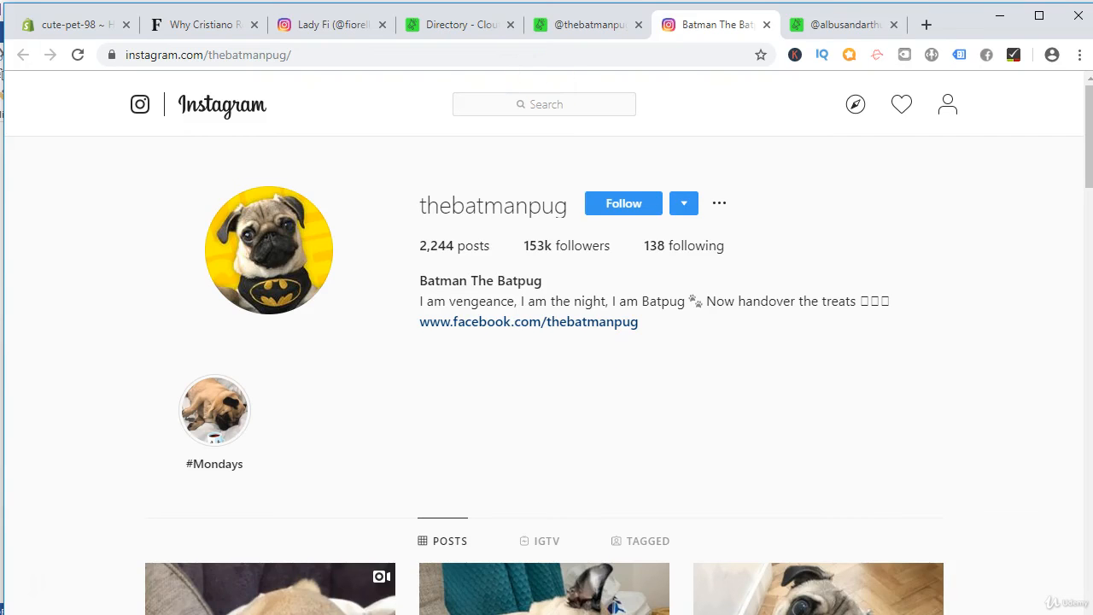
left_click(559, 32)
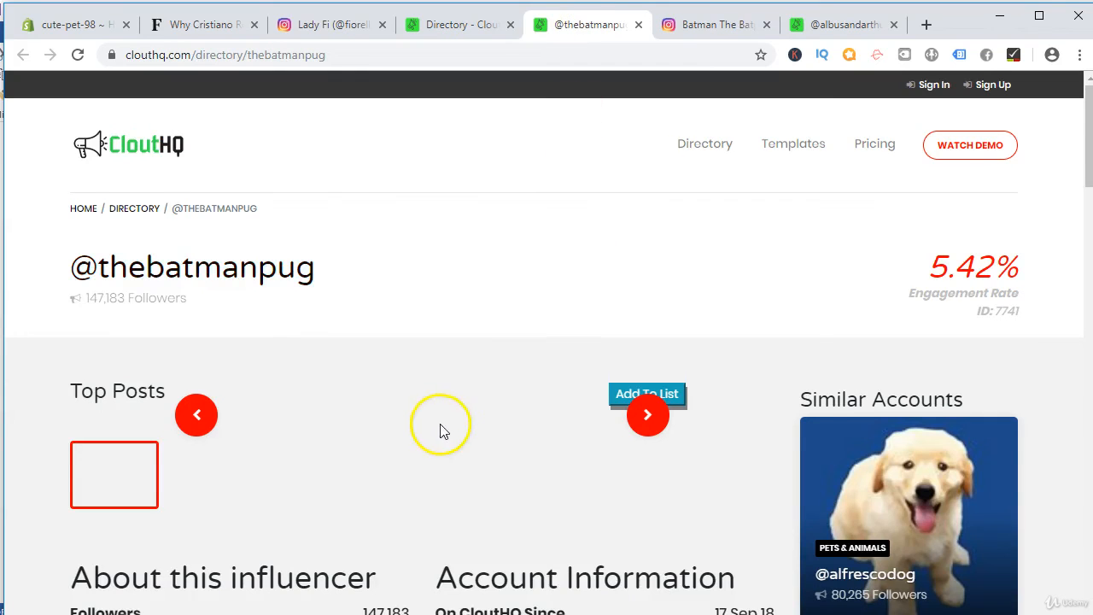
scroll(439, 429, "down", 3)
scroll(388, 145, "up", 3)
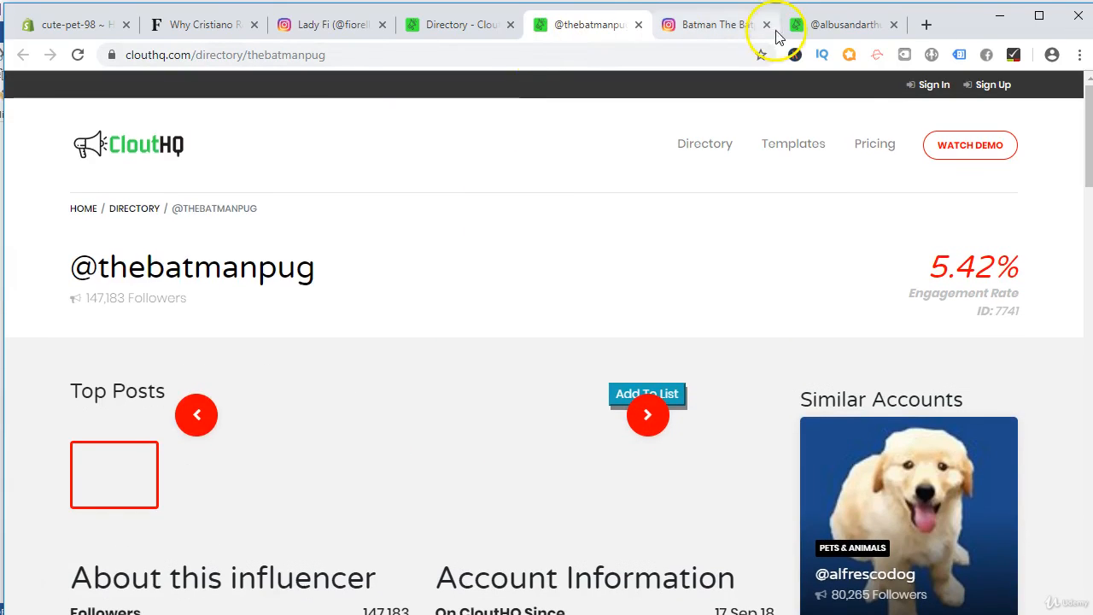
left_click(816, 27)
scroll(390, 317, "down", 3)
scroll(404, 310, "up", 3)
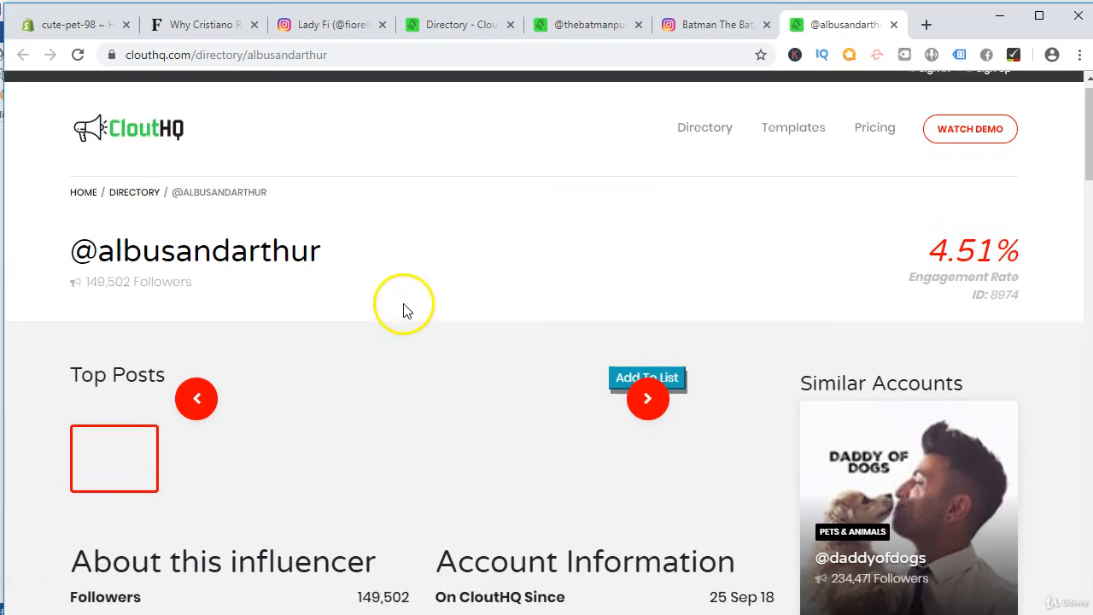
left_click(190, 423)
left_click(648, 416)
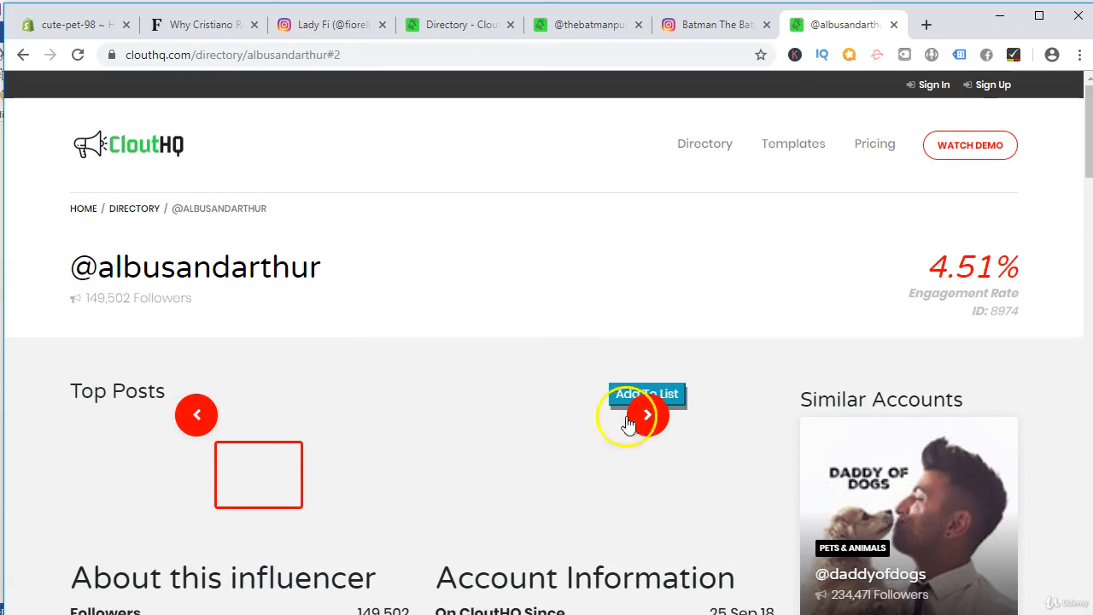
scroll(649, 386, "down", 2)
scroll(649, 386, "down", 3)
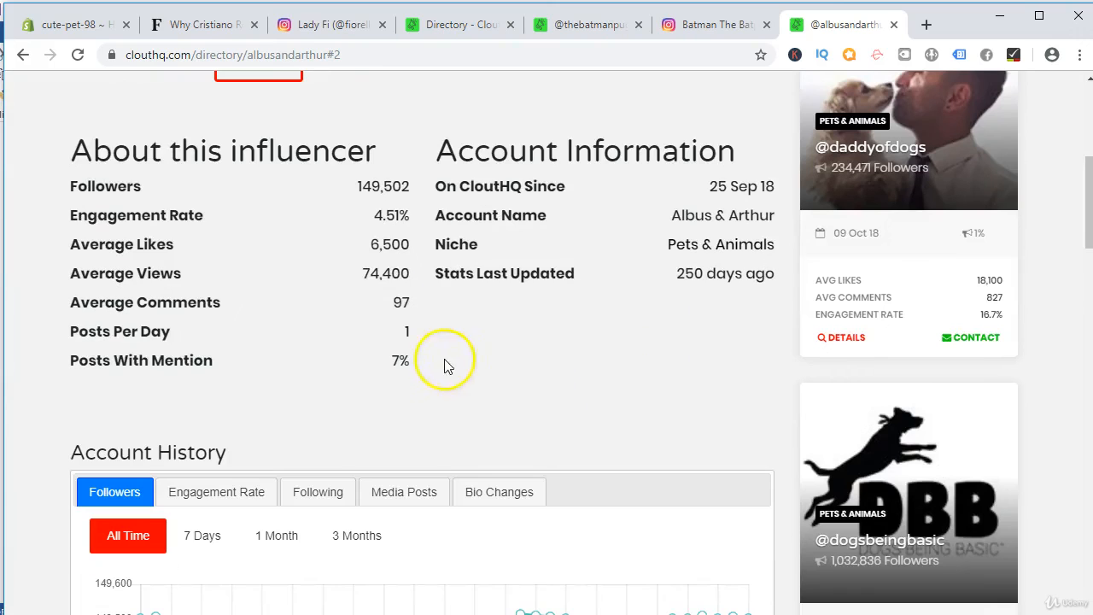
left_click_drag(354, 195, 414, 186)
scroll(407, 219, "up", 5)
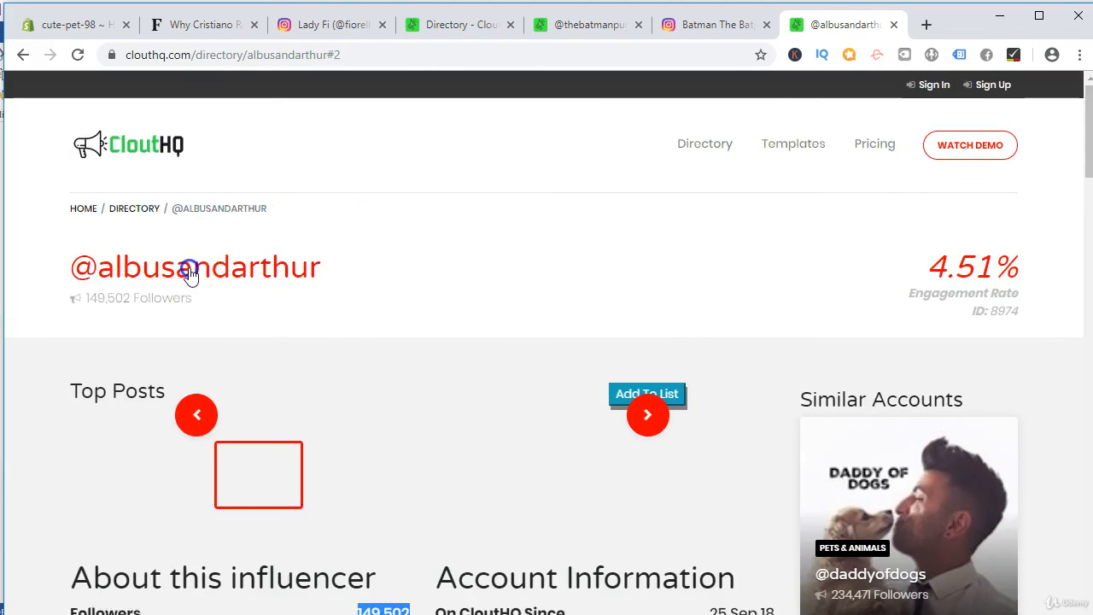
left_click(189, 270)
left_click(700, 26)
scroll(323, 411, "down", 3)
scroll(323, 411, "down", 1)
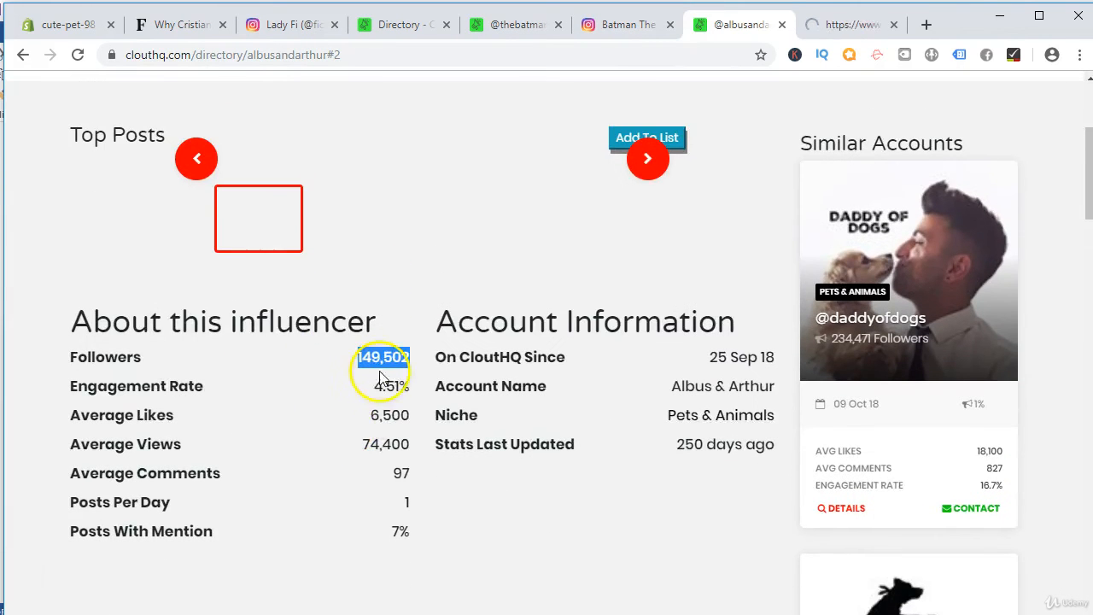
left_click(378, 394)
left_click_drag(377, 394, 407, 391)
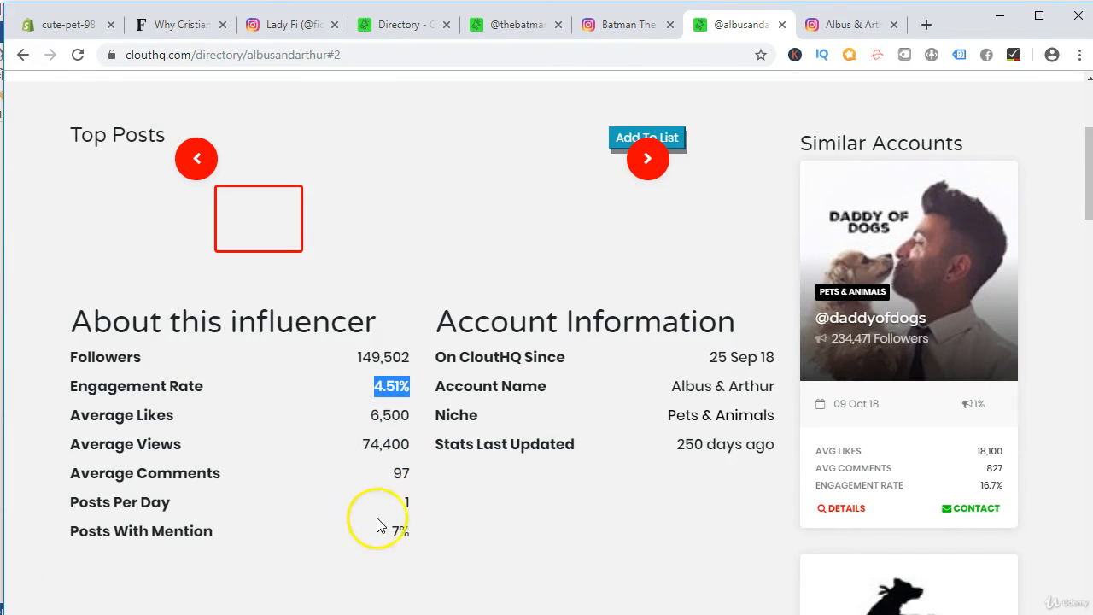
left_click_drag(380, 540, 629, 430)
left_click(376, 473)
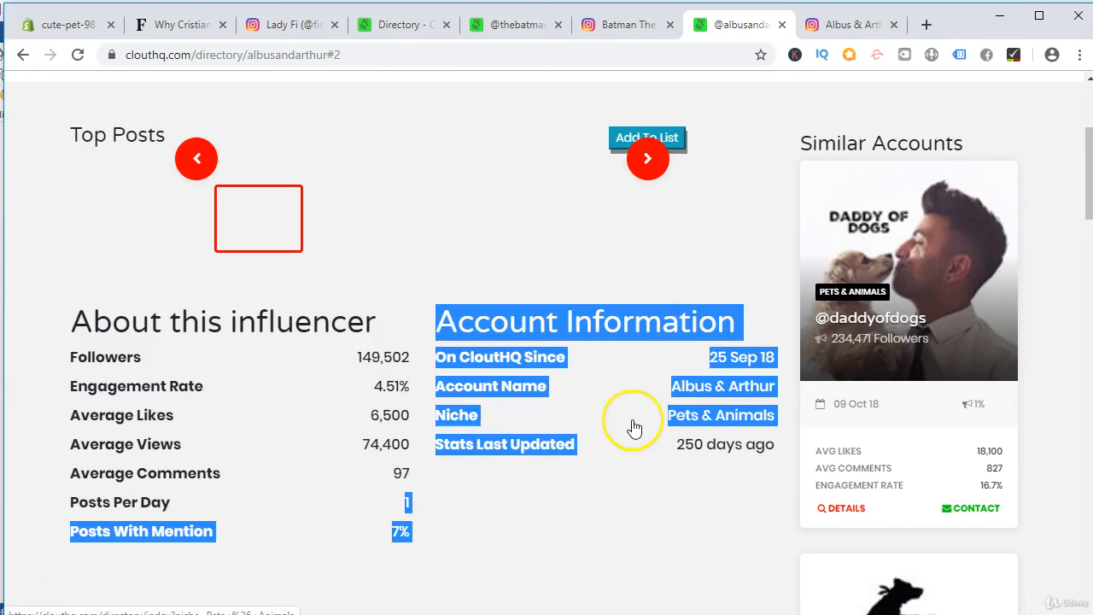
left_click(695, 482)
left_click(886, 34)
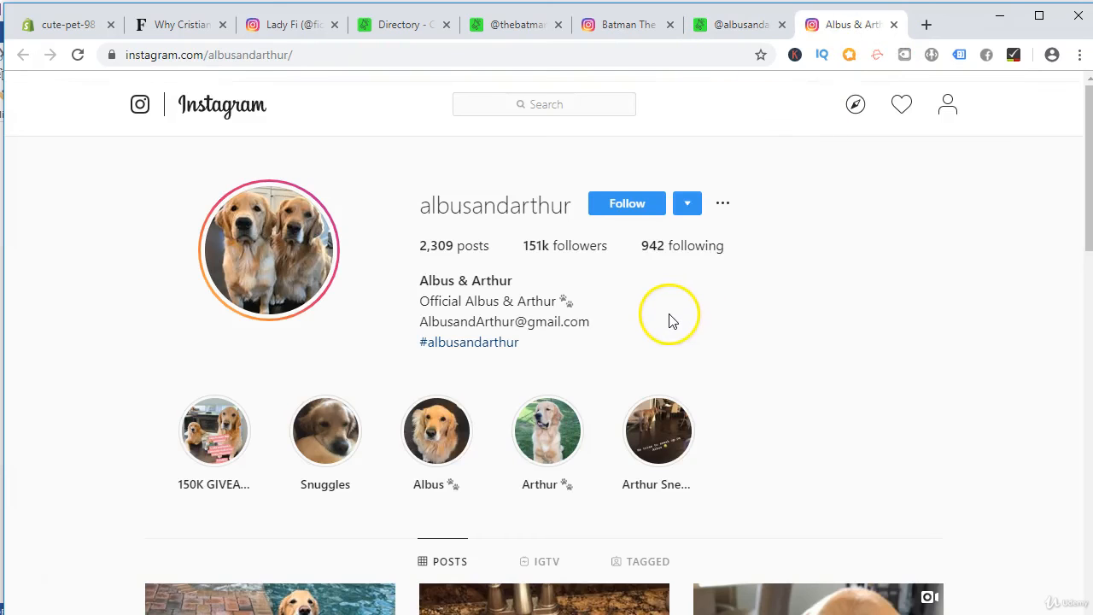
scroll(490, 329, "down", 1)
scroll(500, 330, "up", 1)
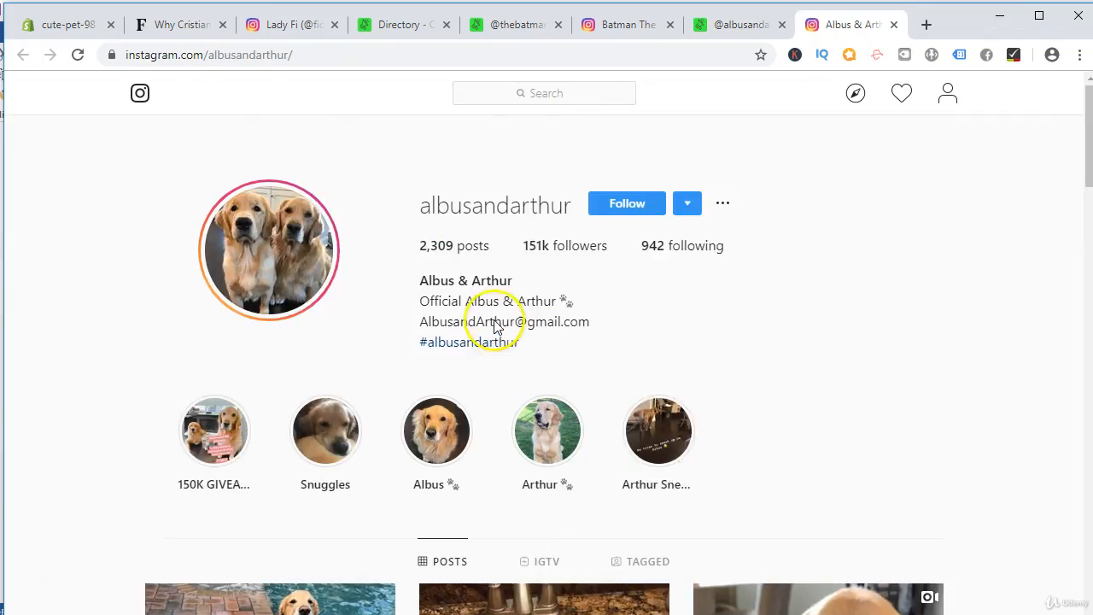
Step: Look over the albusandarthur post grid, checking the likes, views and comments on individual posts
scroll(530, 274, "down", 5)
scroll(752, 333, "down", 3)
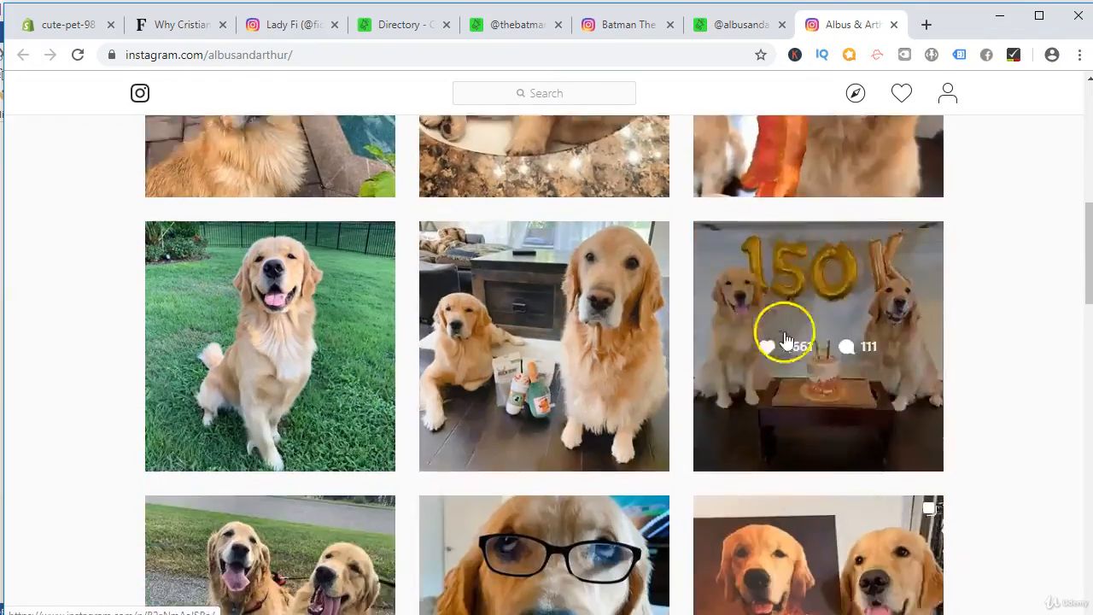
scroll(809, 321, "down", 6)
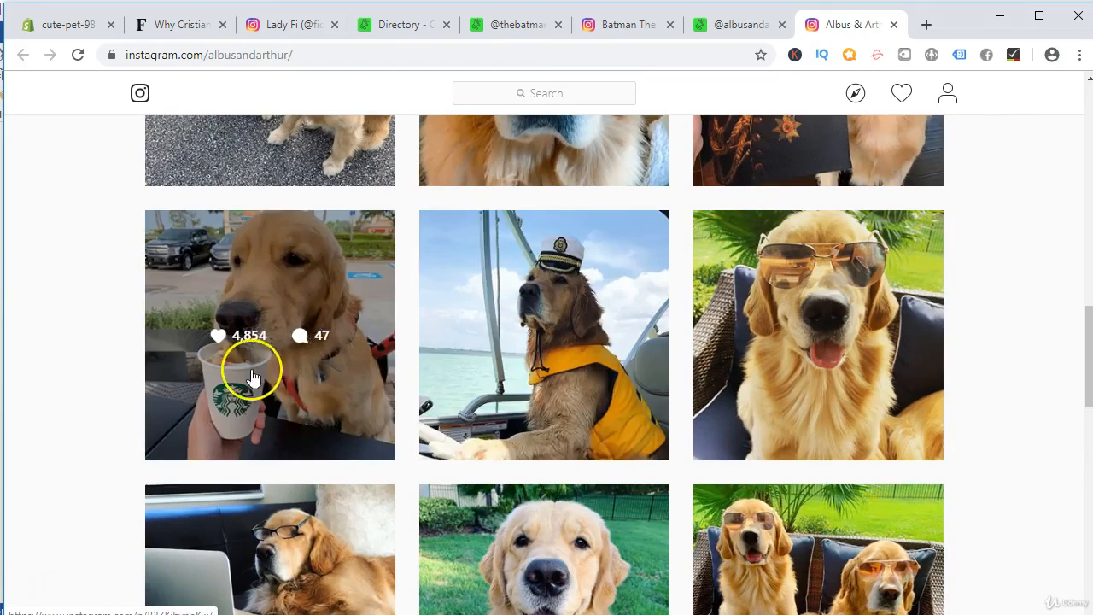
scroll(664, 341, "up", 6)
scroll(549, 342, "up", 3)
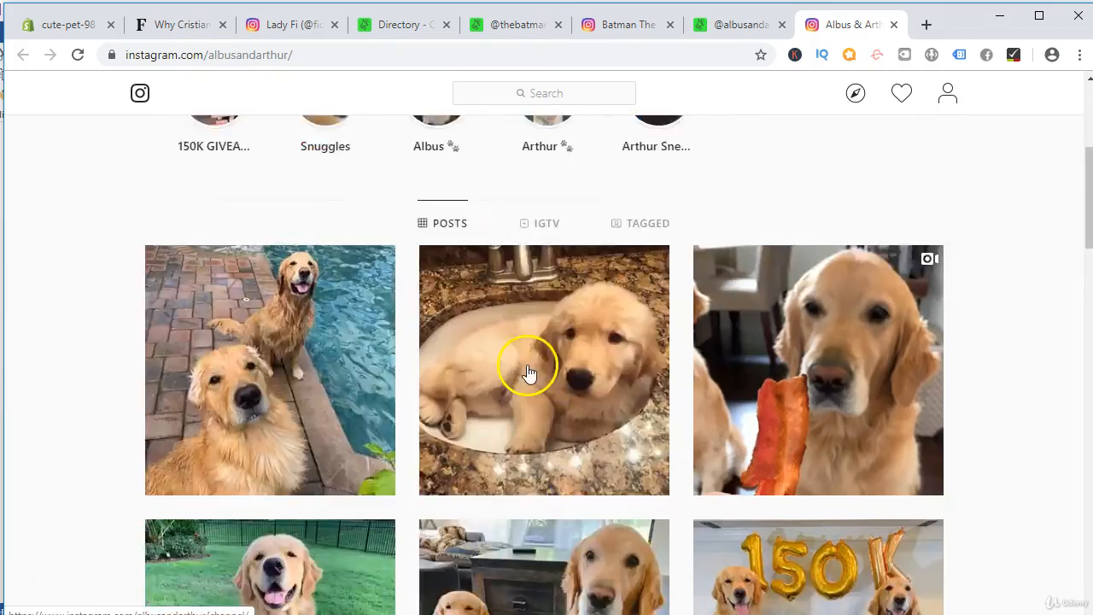
scroll(529, 370, "down", 2)
scroll(515, 287, "up", 1)
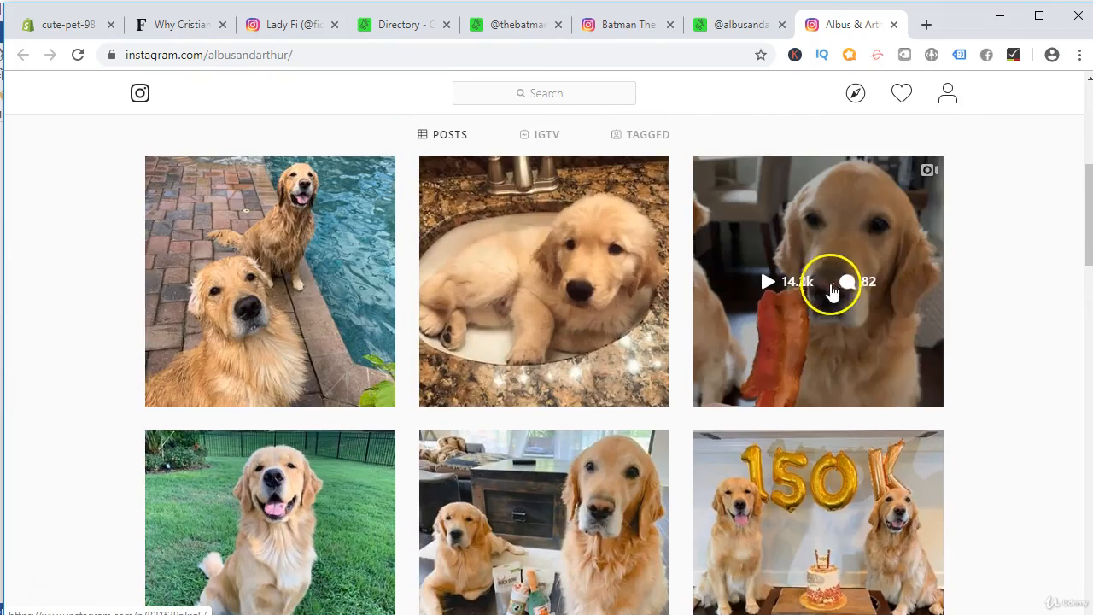
scroll(709, 329, "up", 5)
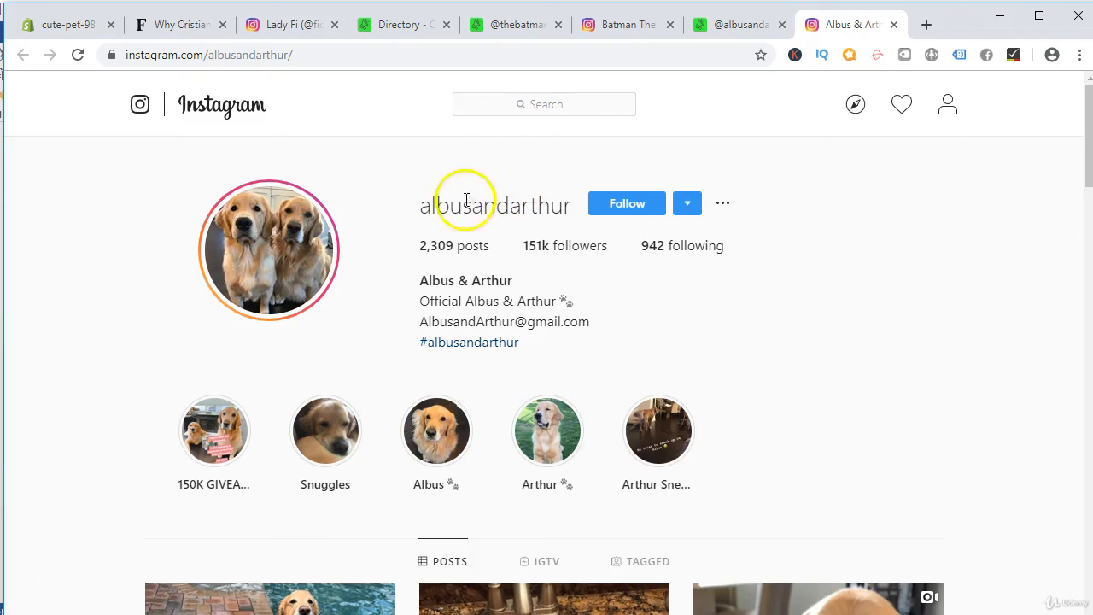
left_click_drag(424, 209, 497, 207)
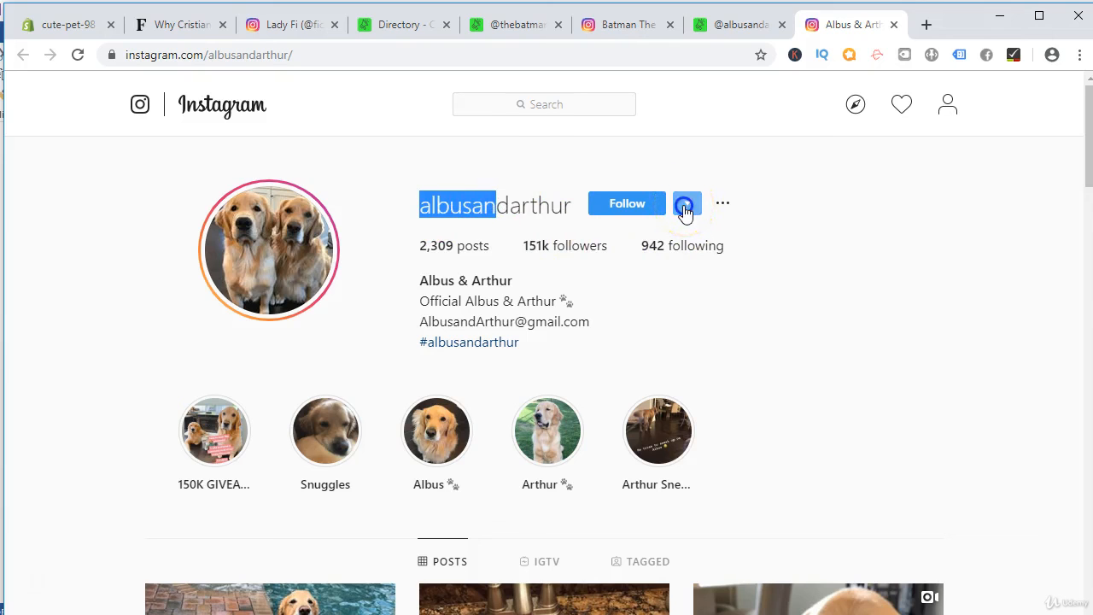
scroll(461, 376, "down", 3)
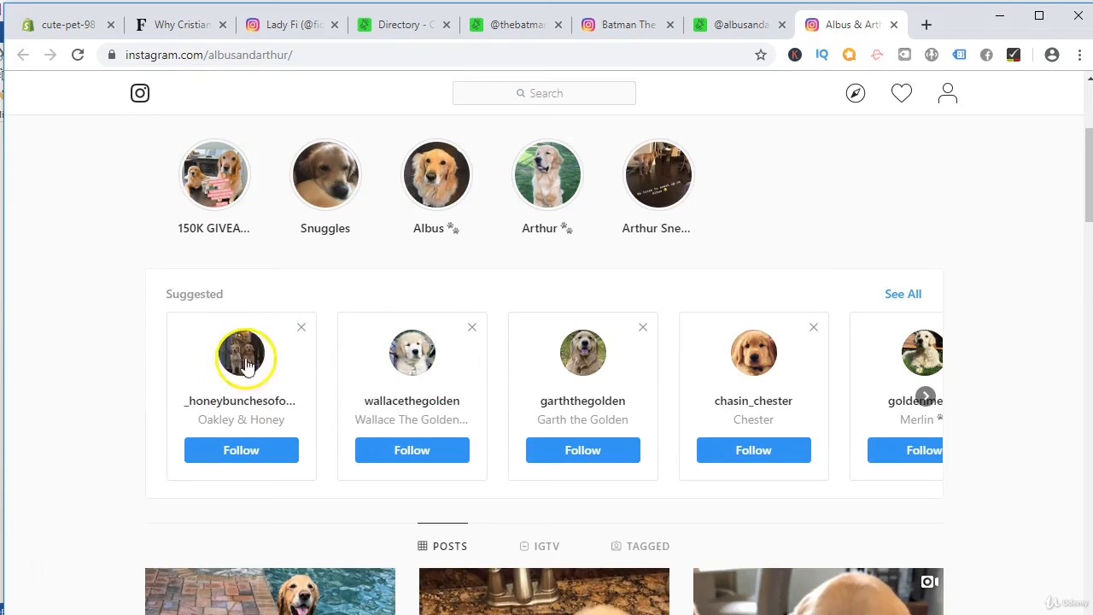
scroll(554, 251, "up", 3)
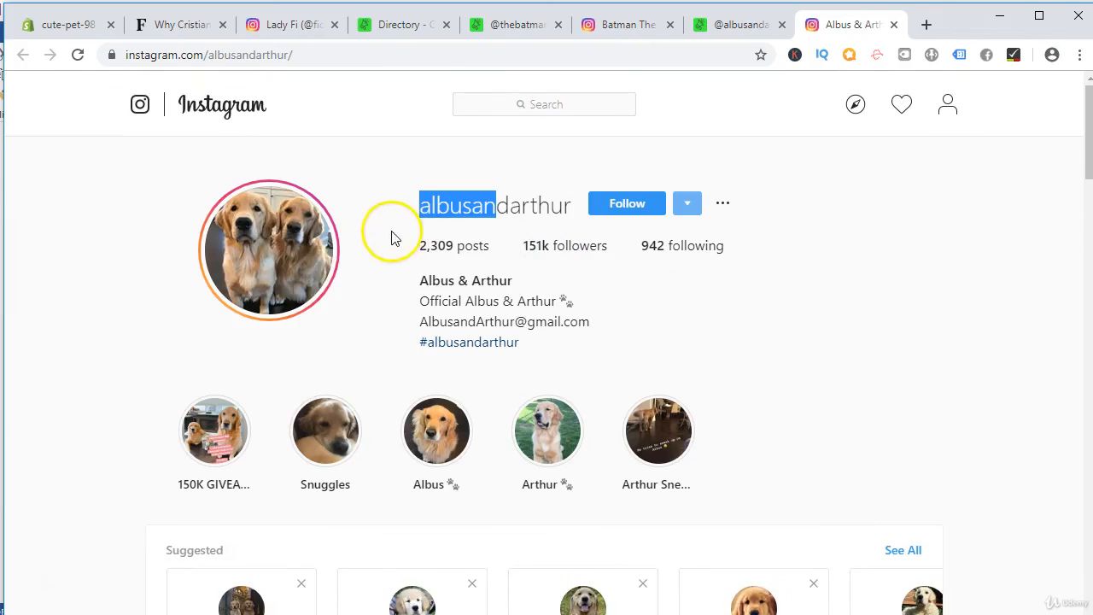
scroll(310, 232, "down", 4)
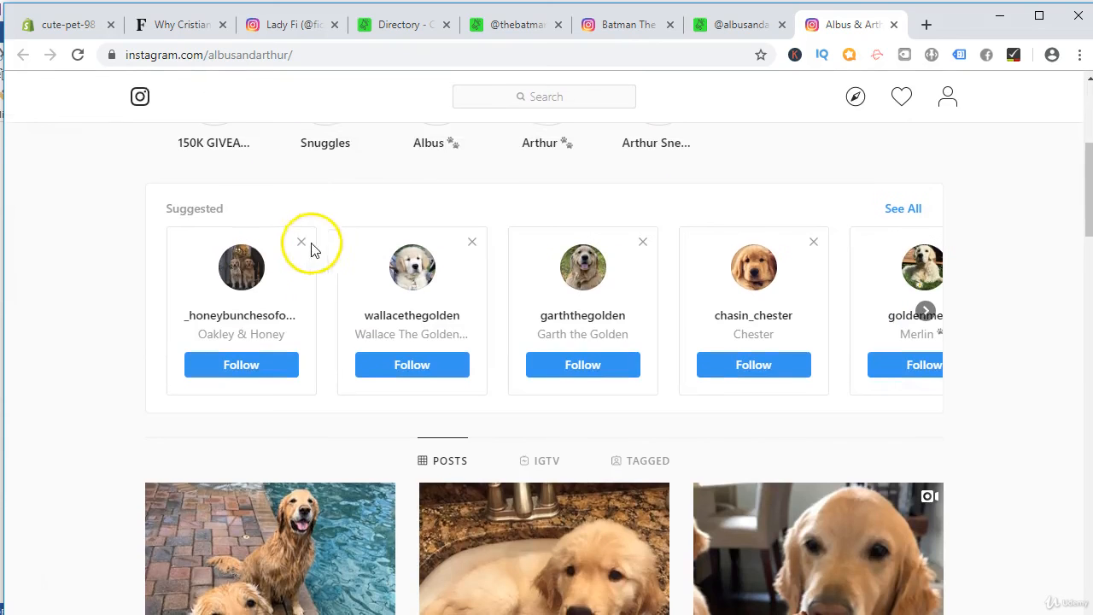
right_click(265, 314)
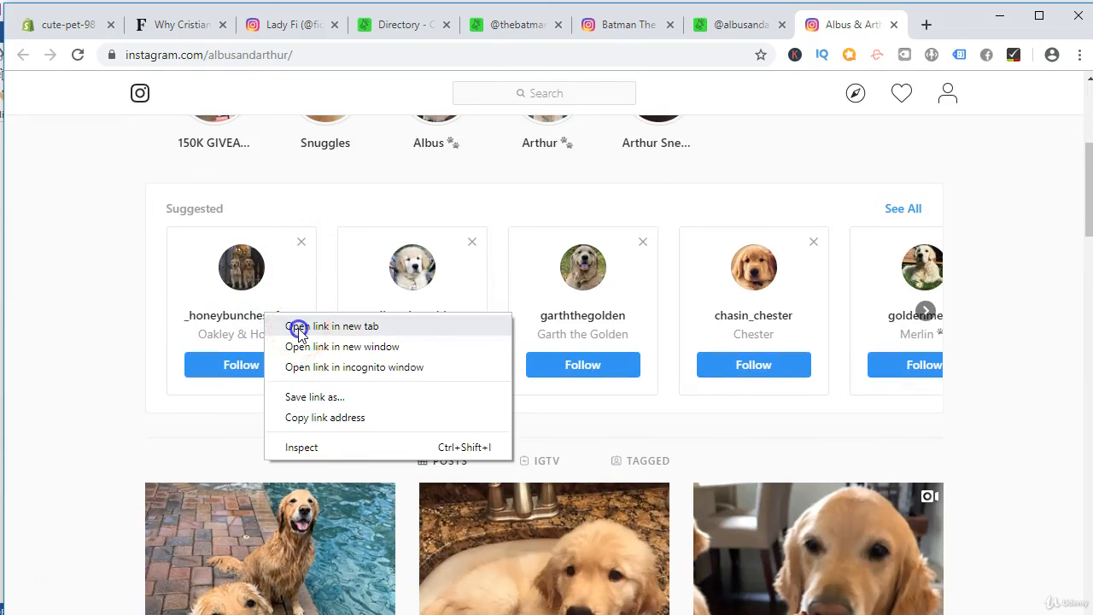
left_click(331, 326)
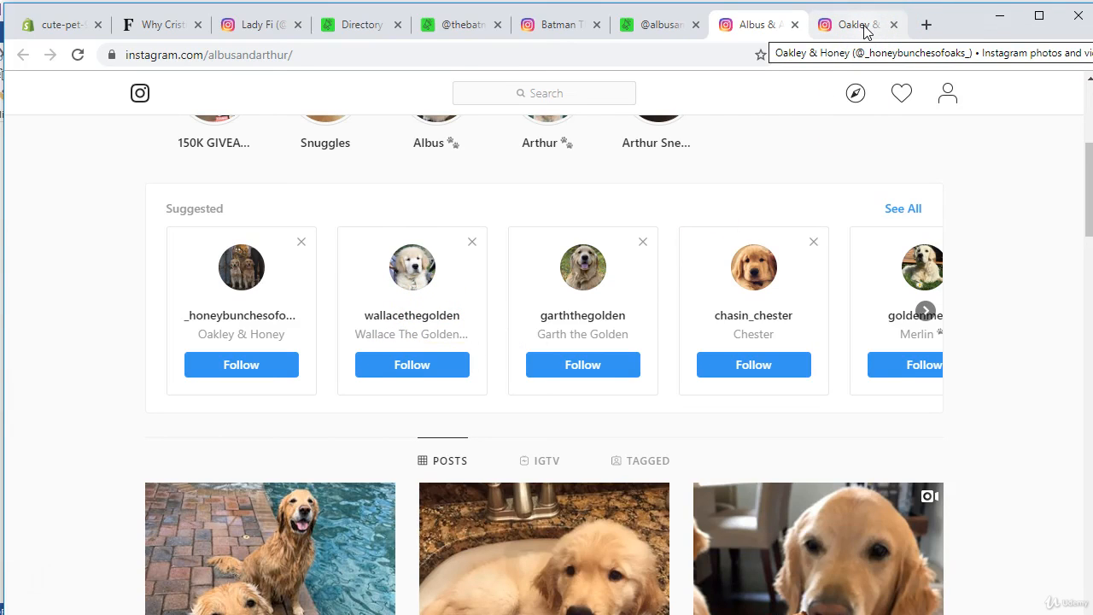
left_click(654, 25)
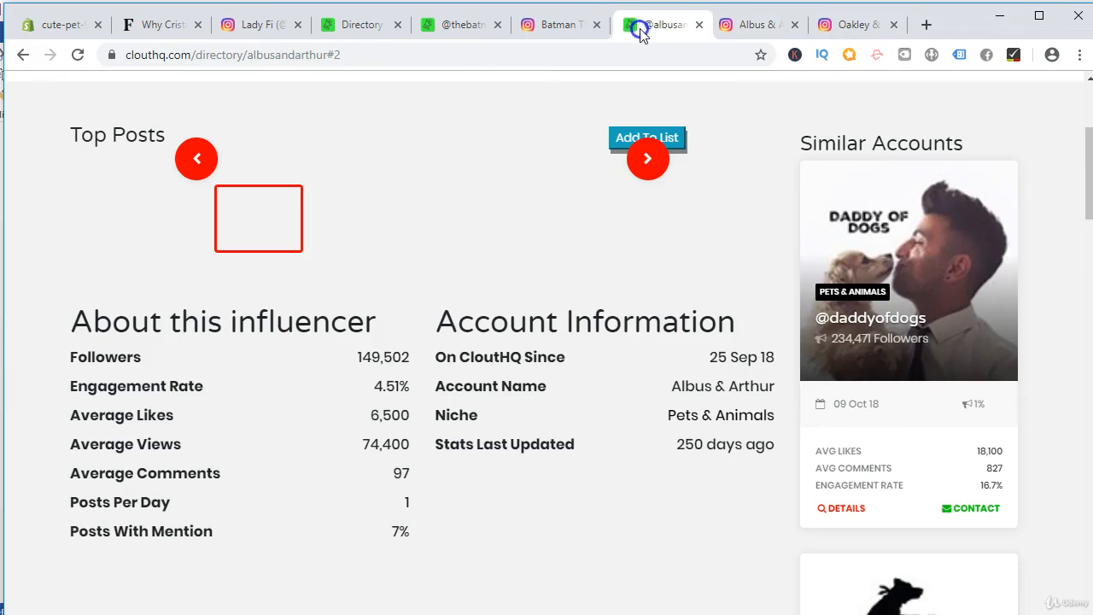
left_click_drag(145, 55, 258, 54)
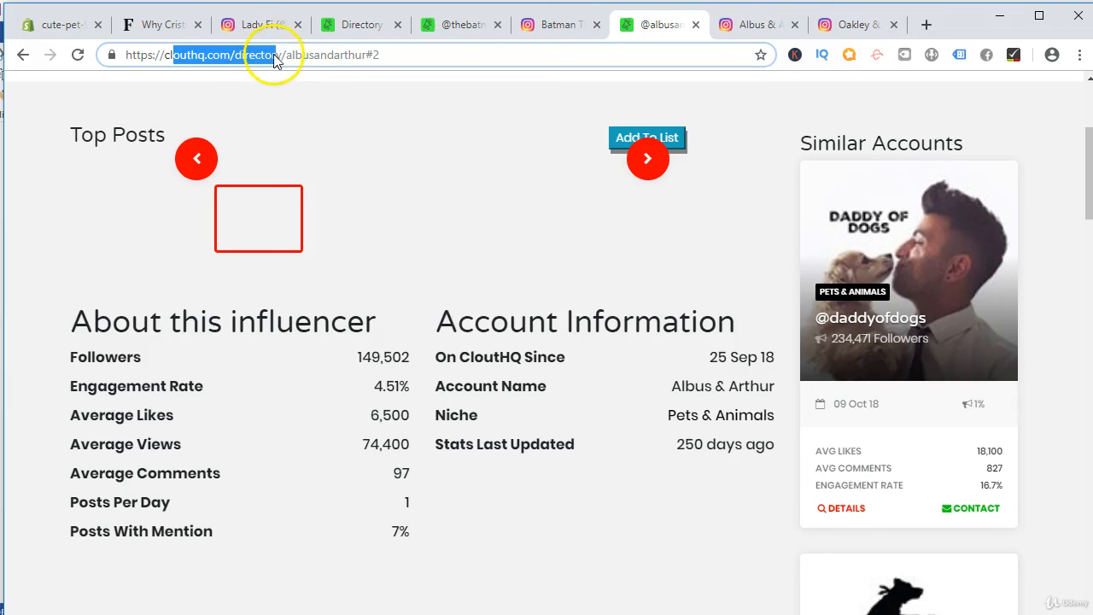
scroll(324, 299, "up", 3)
left_click(753, 17)
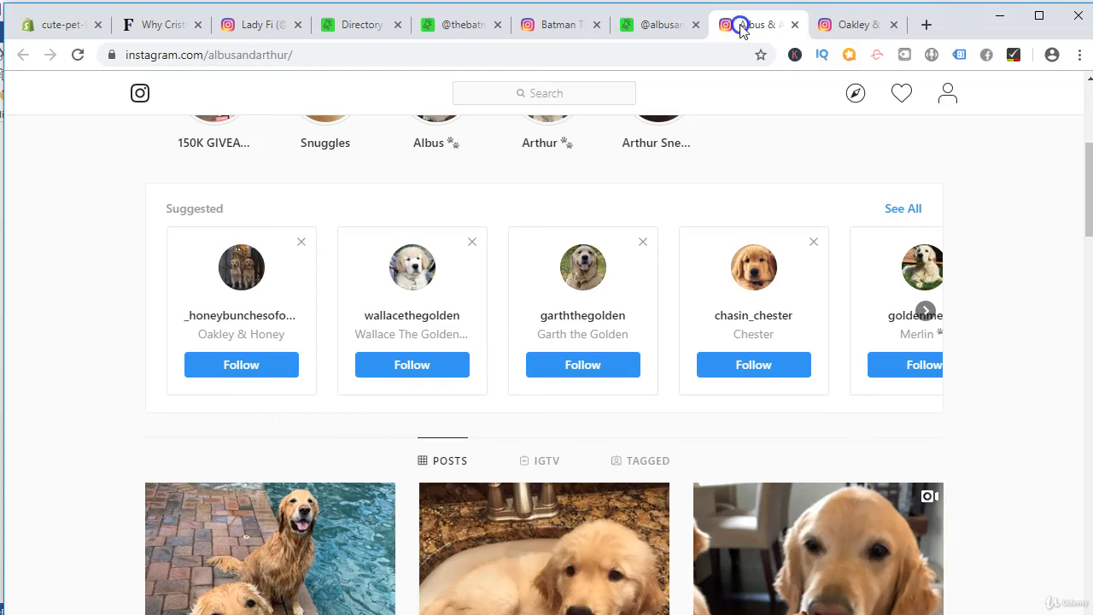
scroll(483, 195, "up", 4)
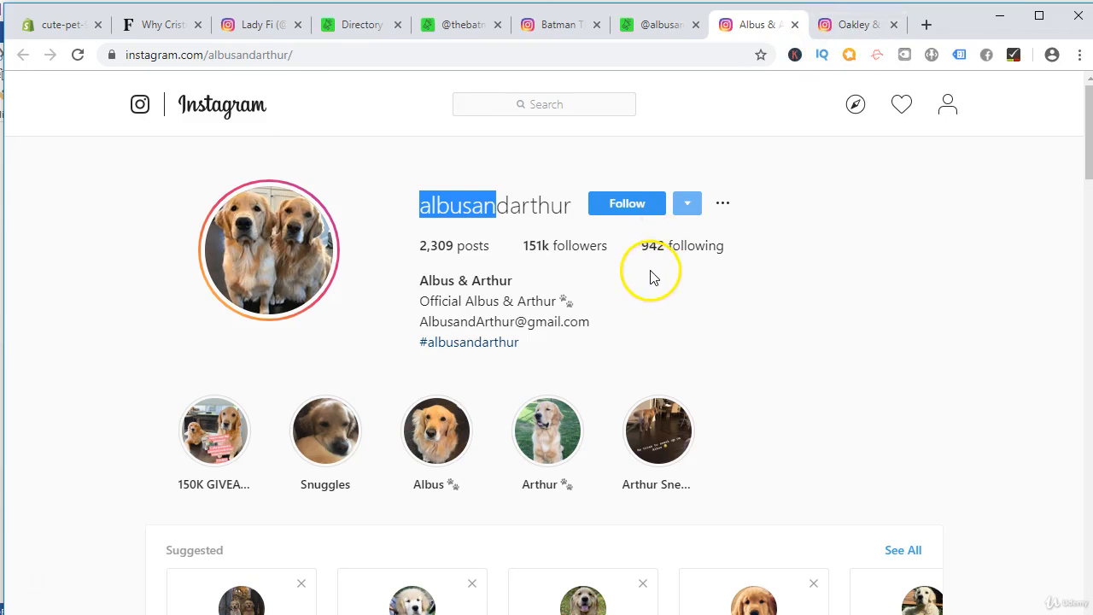
left_click(629, 25)
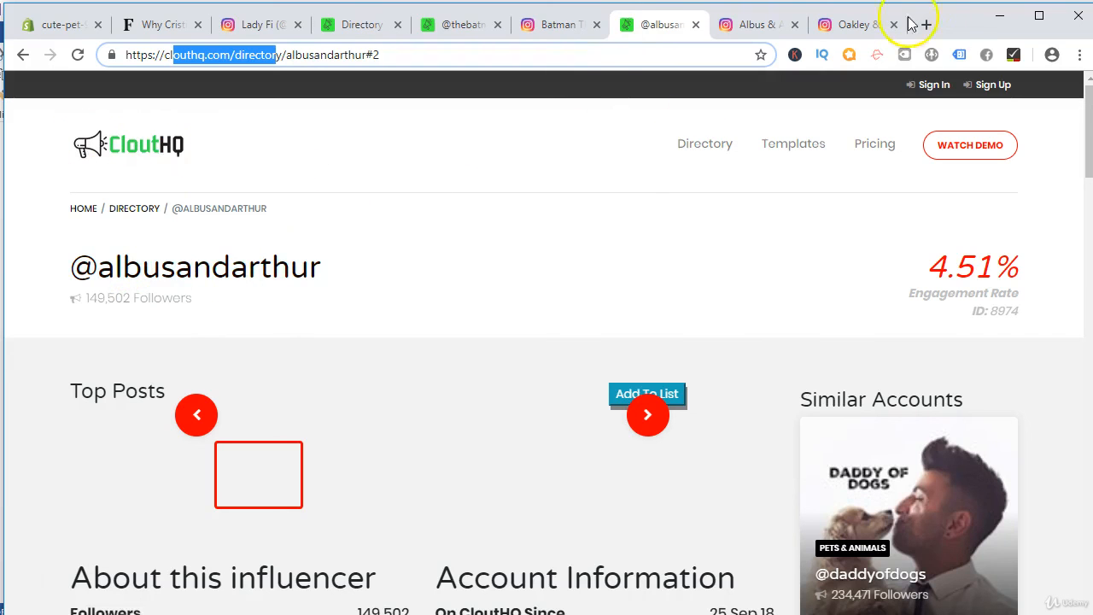
left_click(563, 30)
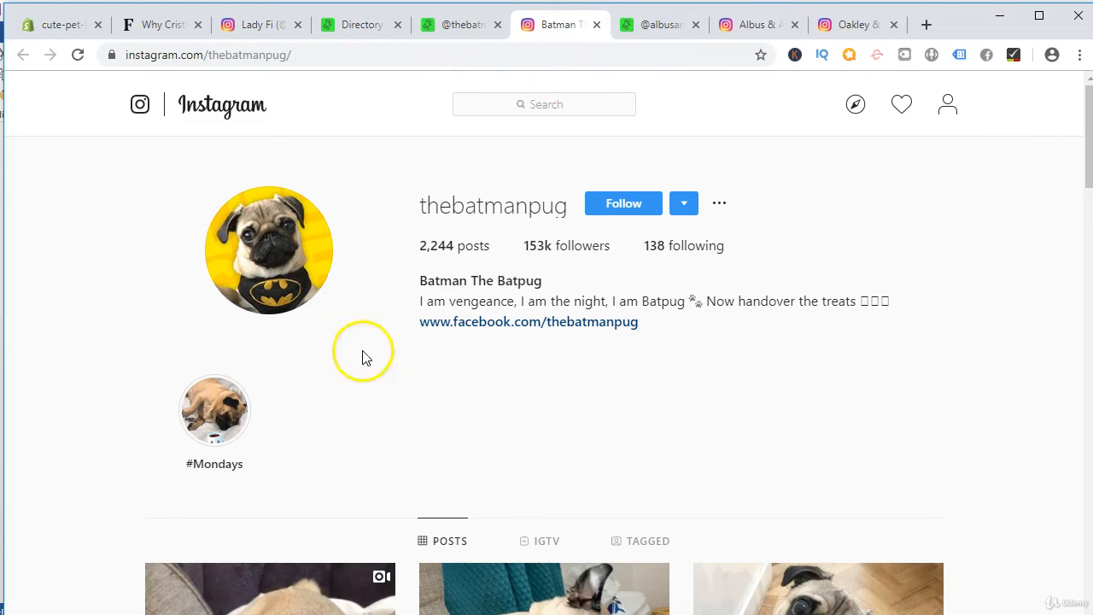
scroll(370, 358, "down", 5)
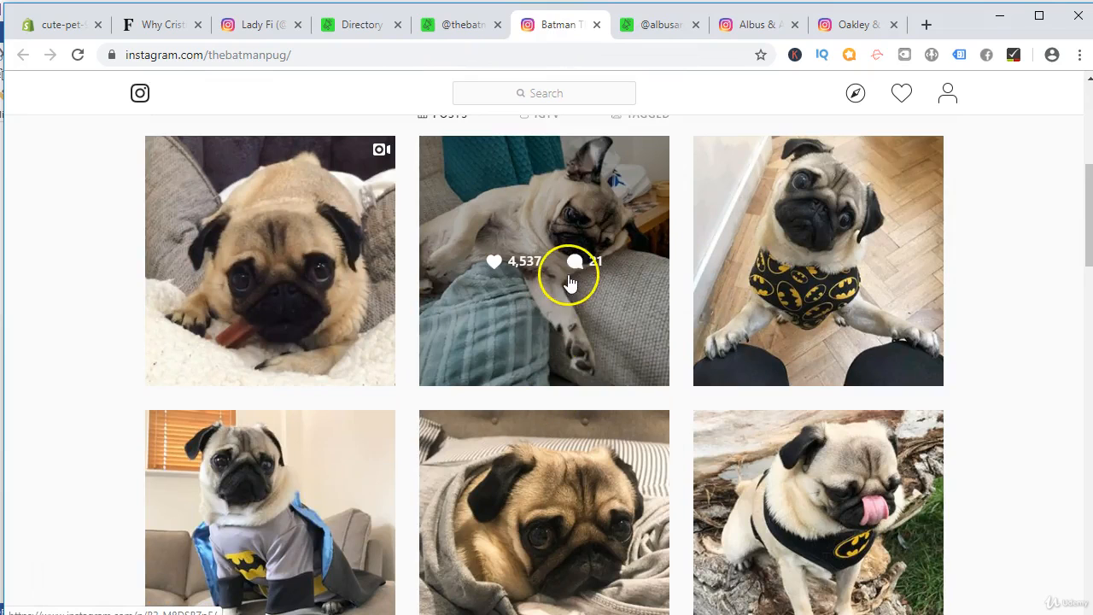